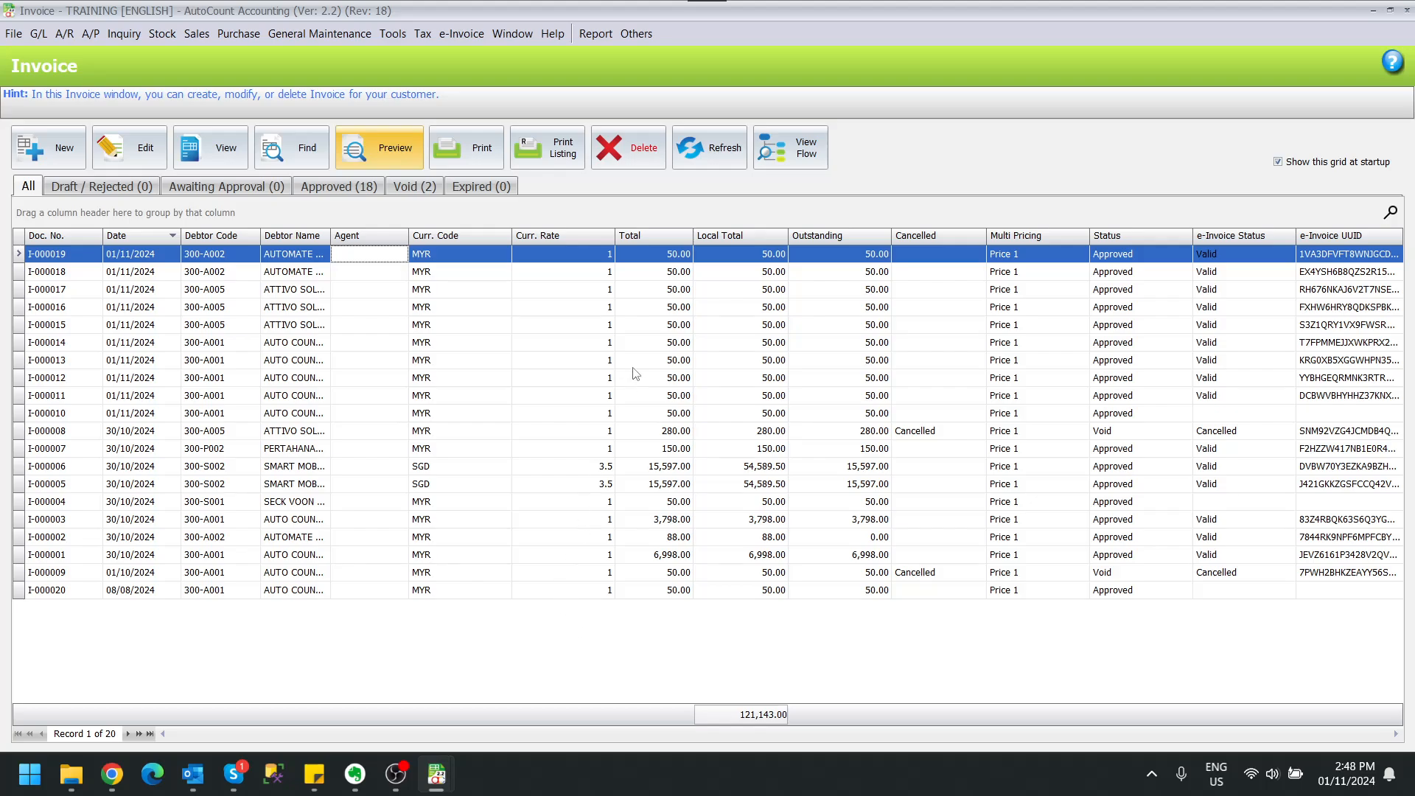
Preview invoice I-000019 in the Invoice (Malaysia e-Invoice) layout and check its LHDN QR code.
{"action": "left_click", "coordinate": [372, 148]}
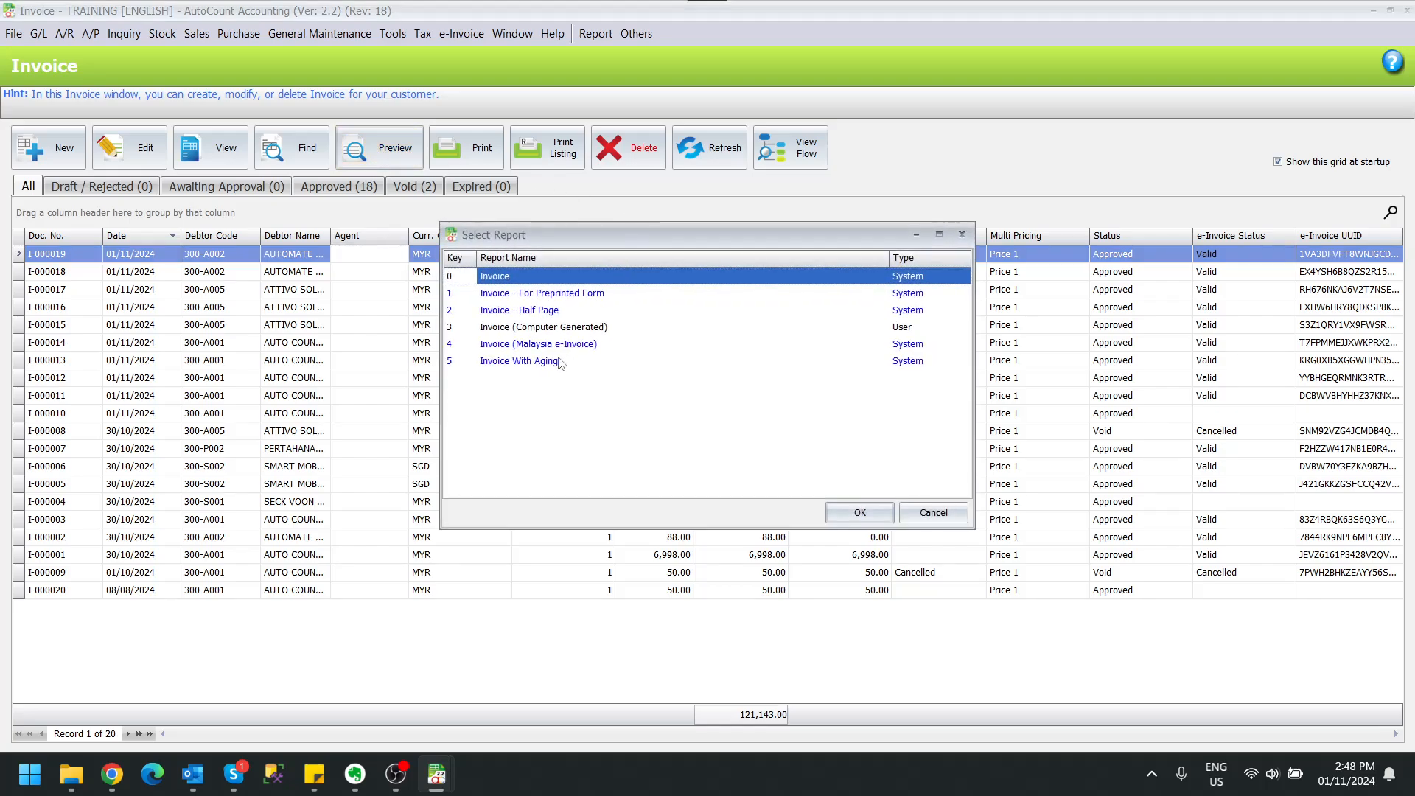
{"action": "left_click", "coordinate": [587, 345]}
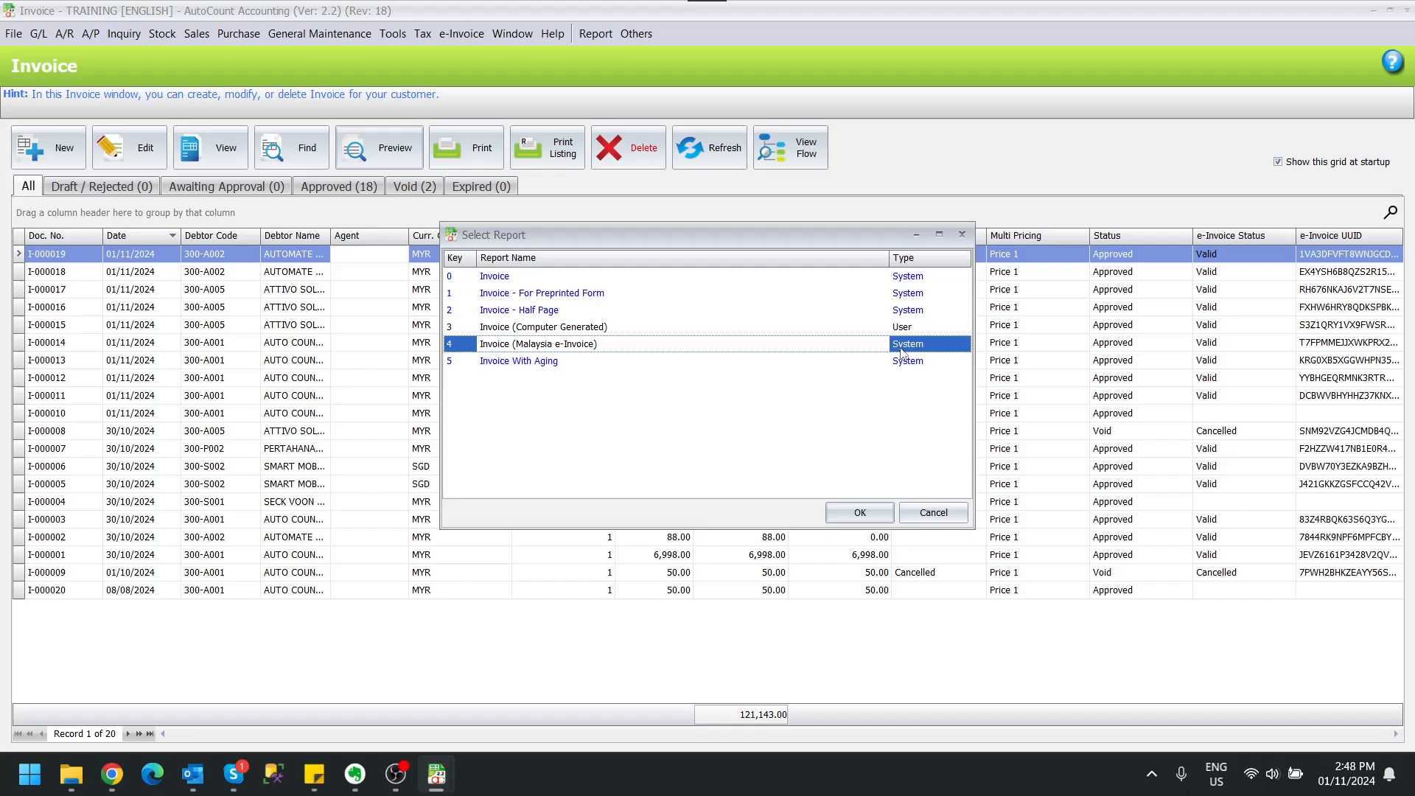
{"action": "double_click", "coordinate": [937, 349]}
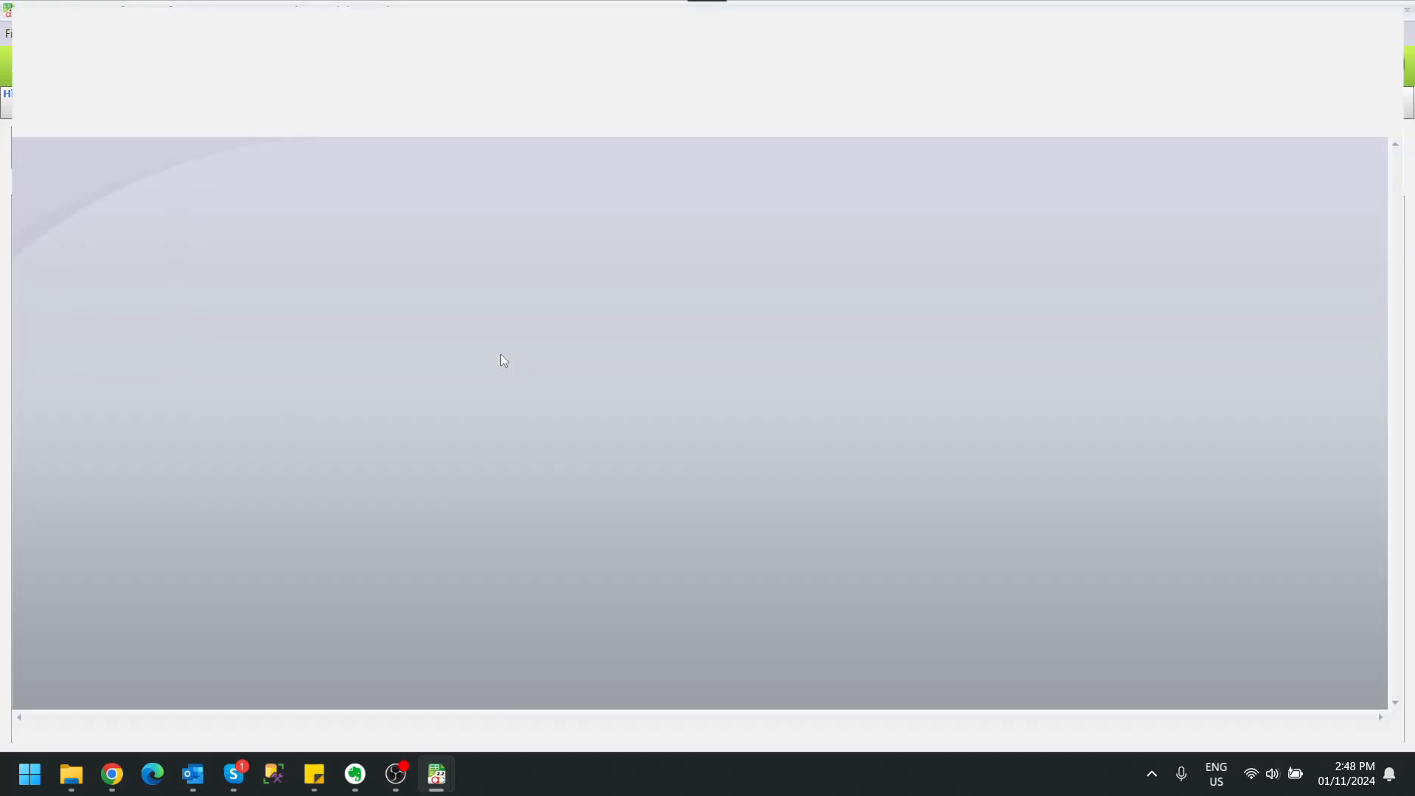
{"action": "scroll", "coordinate": [878, 357], "scroll_direction": "down", "scroll_amount": 5}
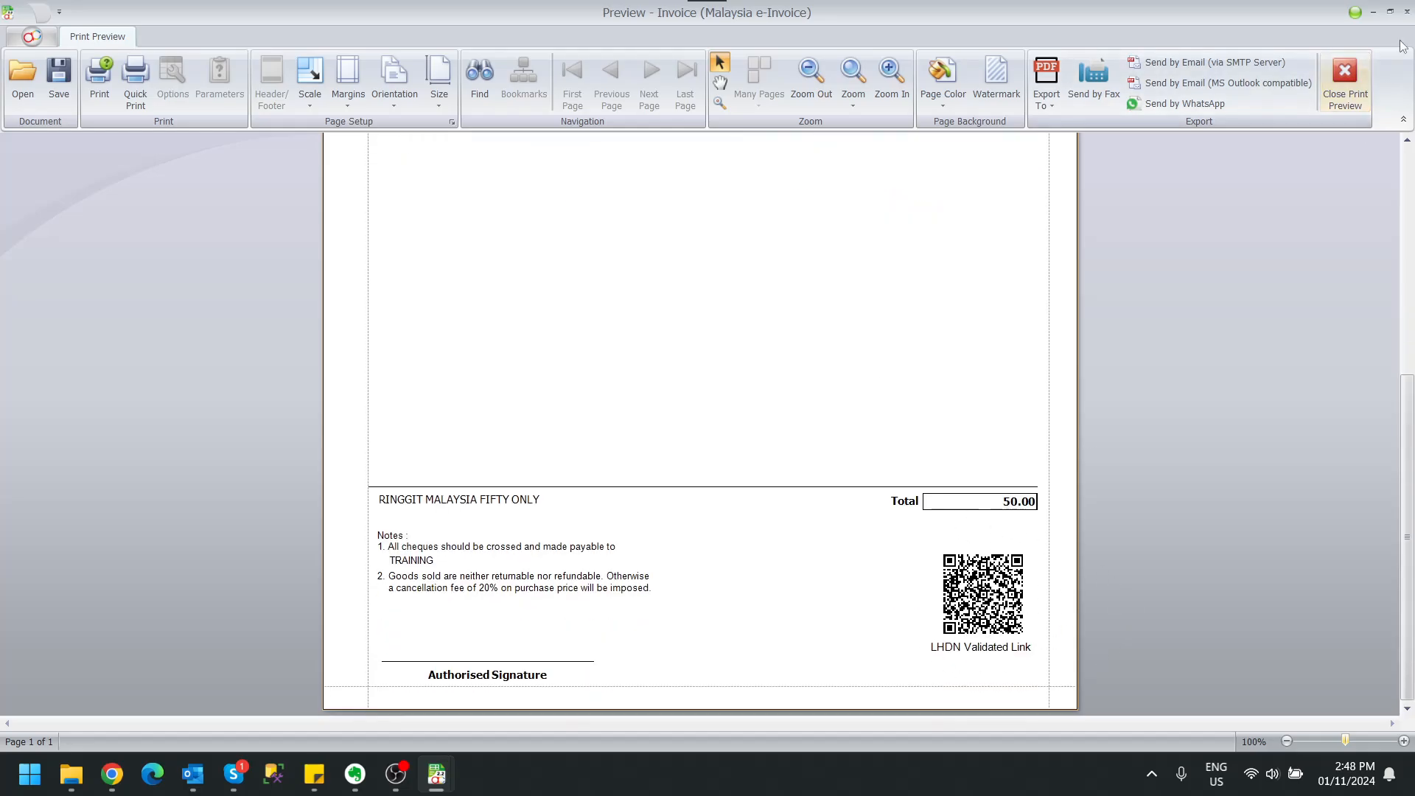
{"action": "left_click", "coordinate": [1355, 93]}
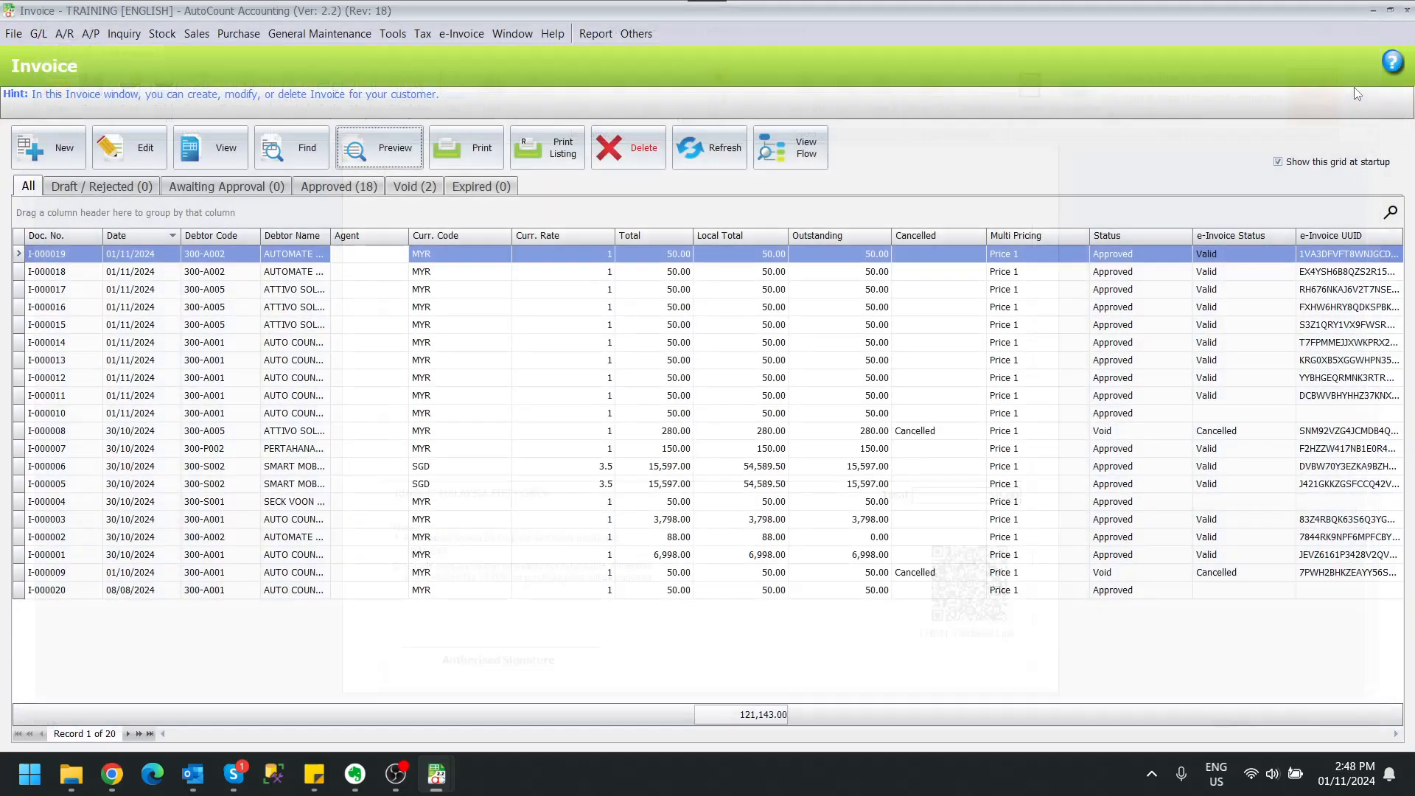
Preview I-000019 in the Invoice (Computer Generated) layout, confirming it shows no QR code.
{"action": "left_click", "coordinate": [364, 141]}
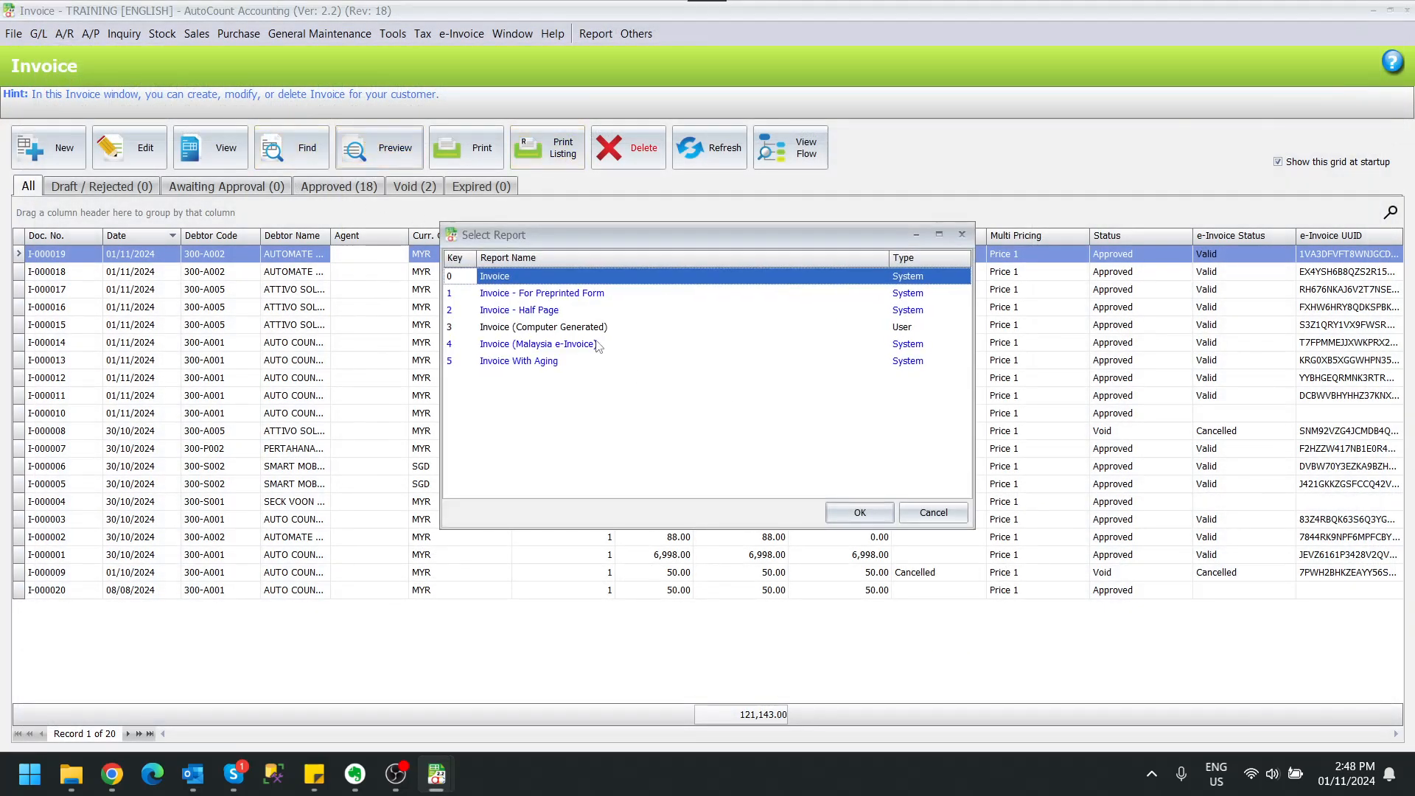
{"action": "left_click", "coordinate": [507, 328]}
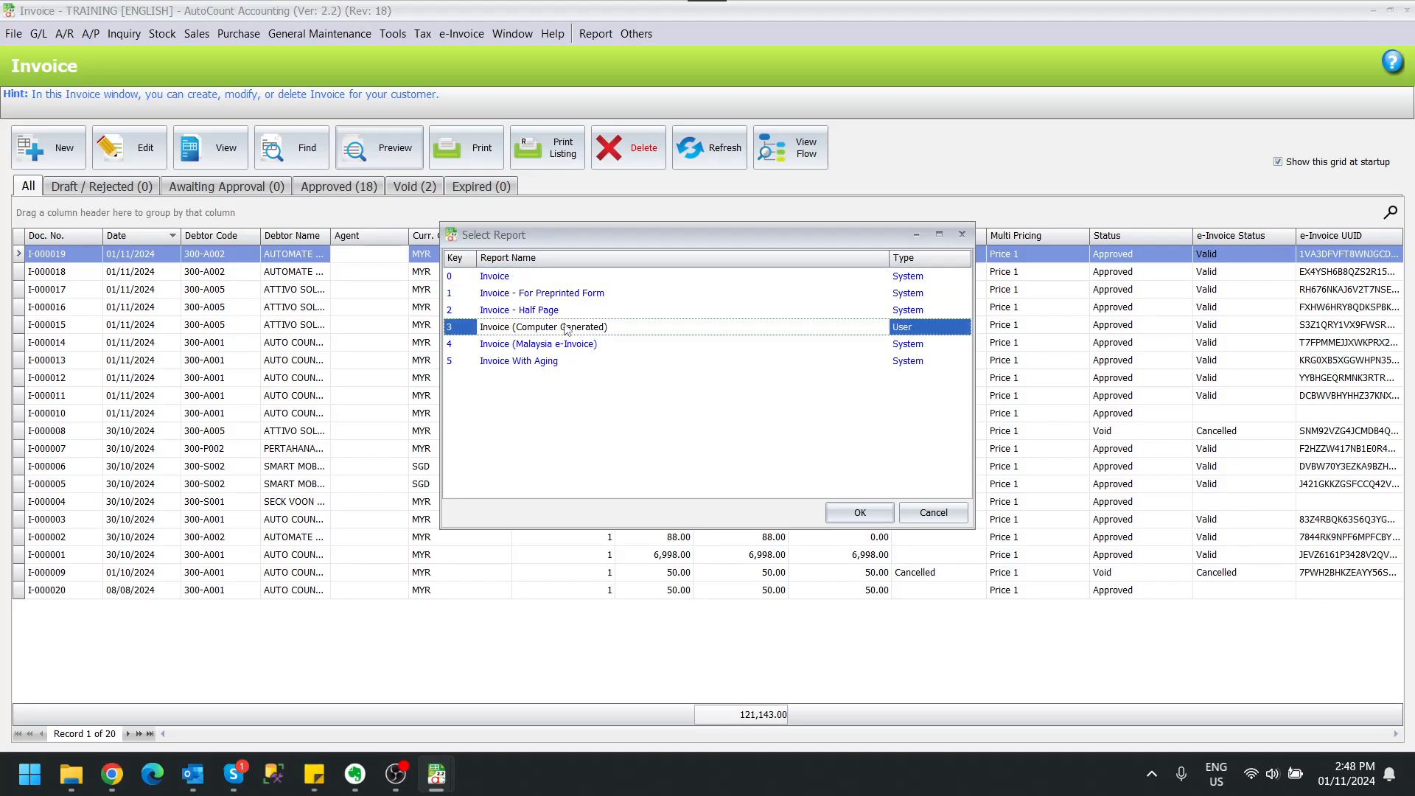
{"action": "left_click", "coordinate": [848, 510]}
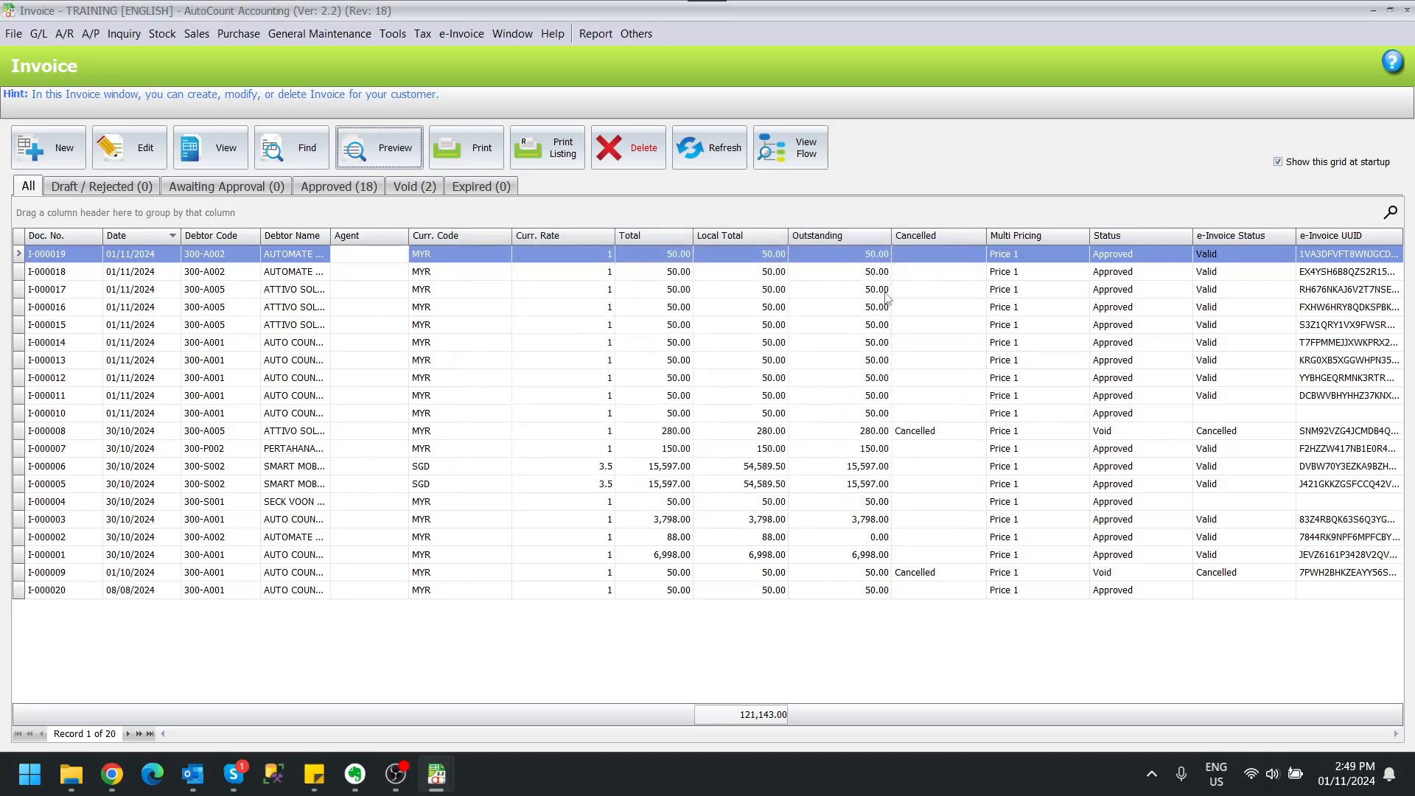
{"action": "scroll", "coordinate": [1067, 294], "scroll_direction": "down", "scroll_amount": 2}
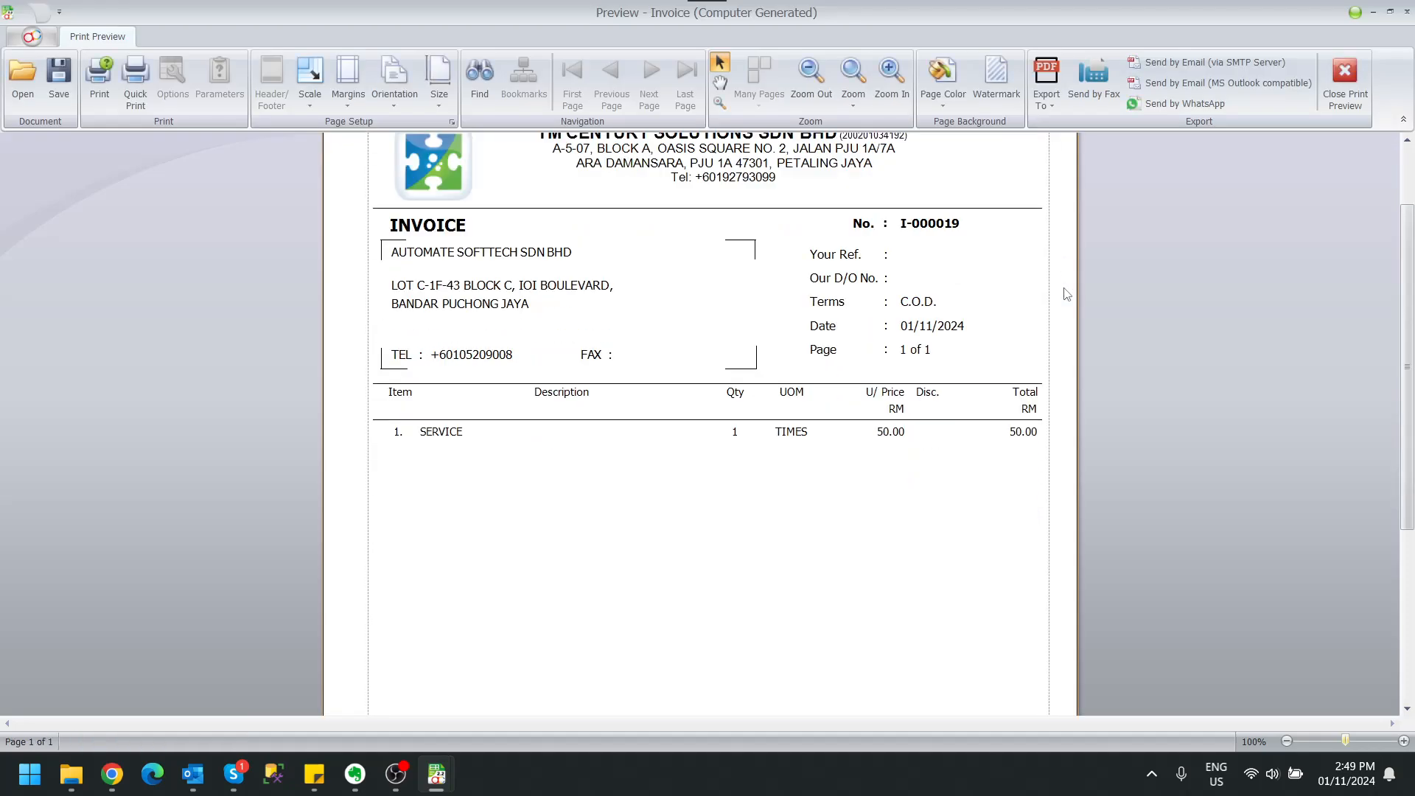
{"action": "scroll", "coordinate": [1063, 294], "scroll_direction": "down", "scroll_amount": 5}
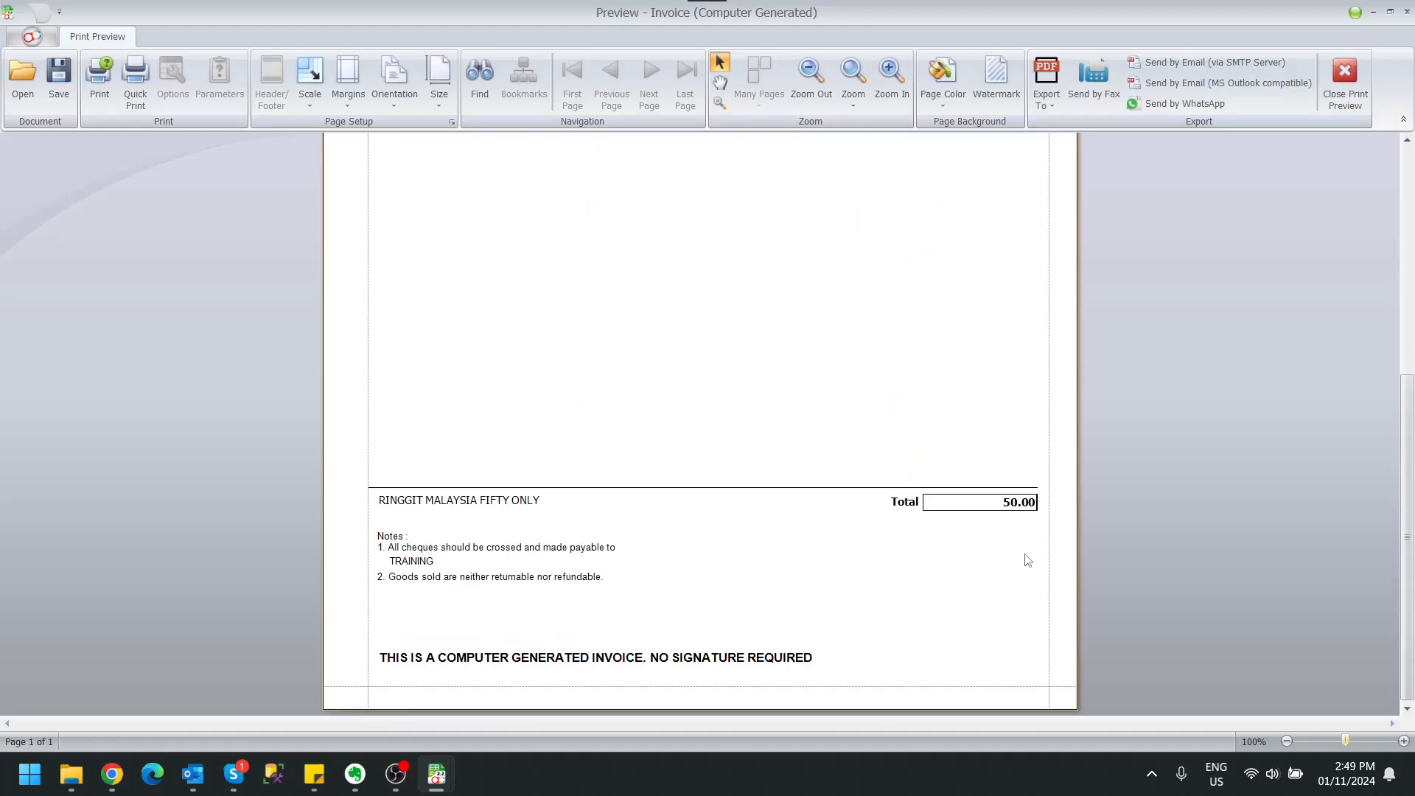
{"action": "scroll", "coordinate": [1032, 543], "scroll_direction": "up", "scroll_amount": 6}
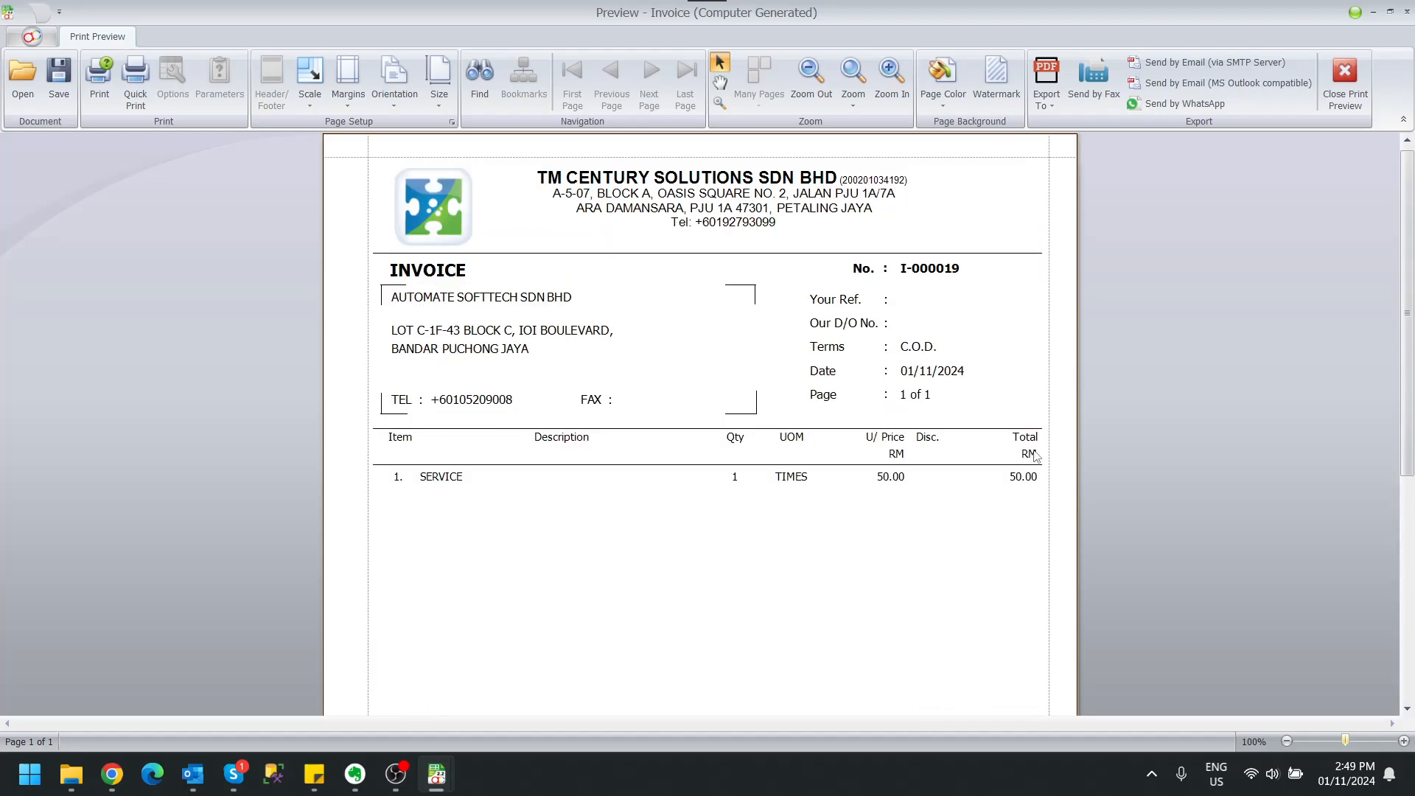
{"action": "left_click", "coordinate": [1345, 83]}
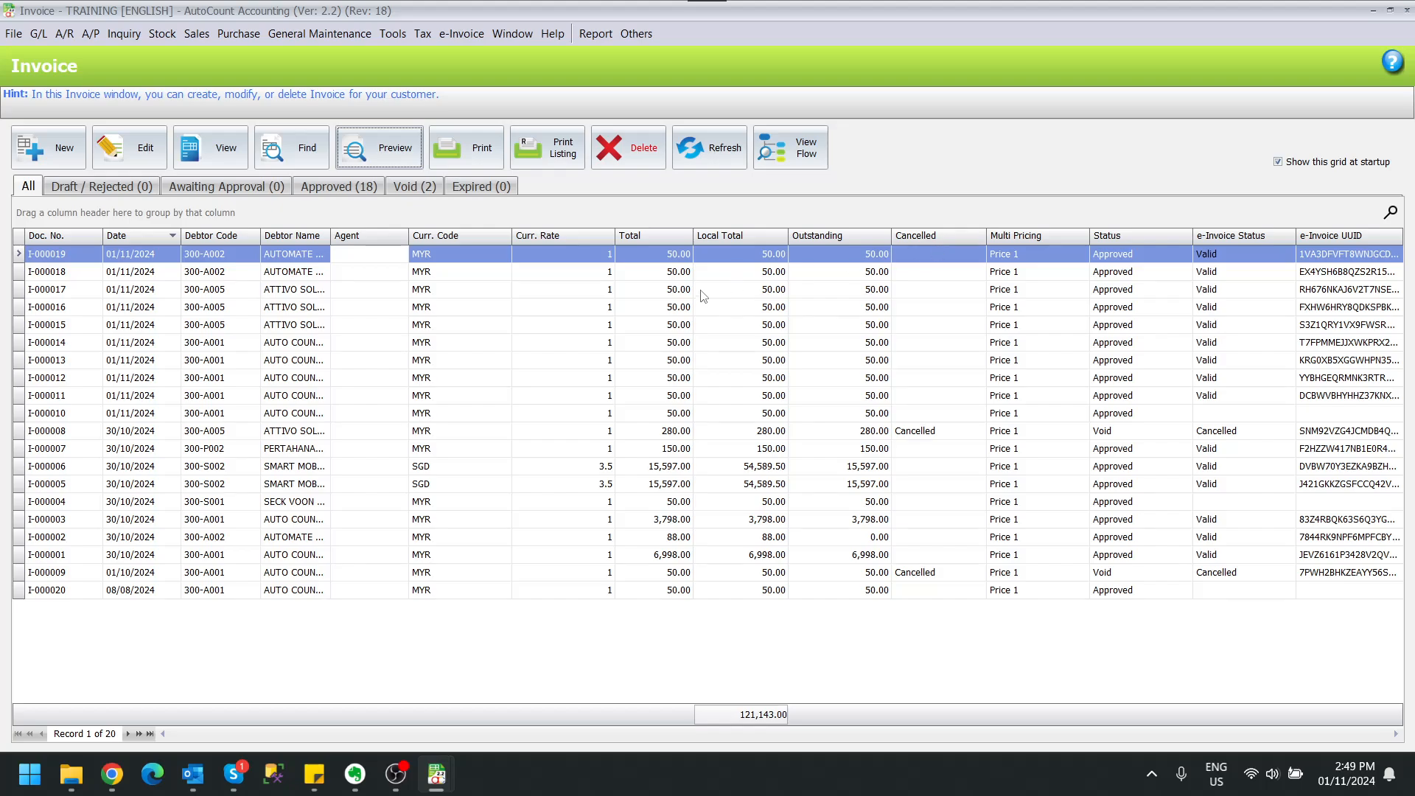
From Report > Design Document Style Report, open Invoice (Computer Generated) in the Report Designer.
{"action": "left_click", "coordinate": [597, 45]}
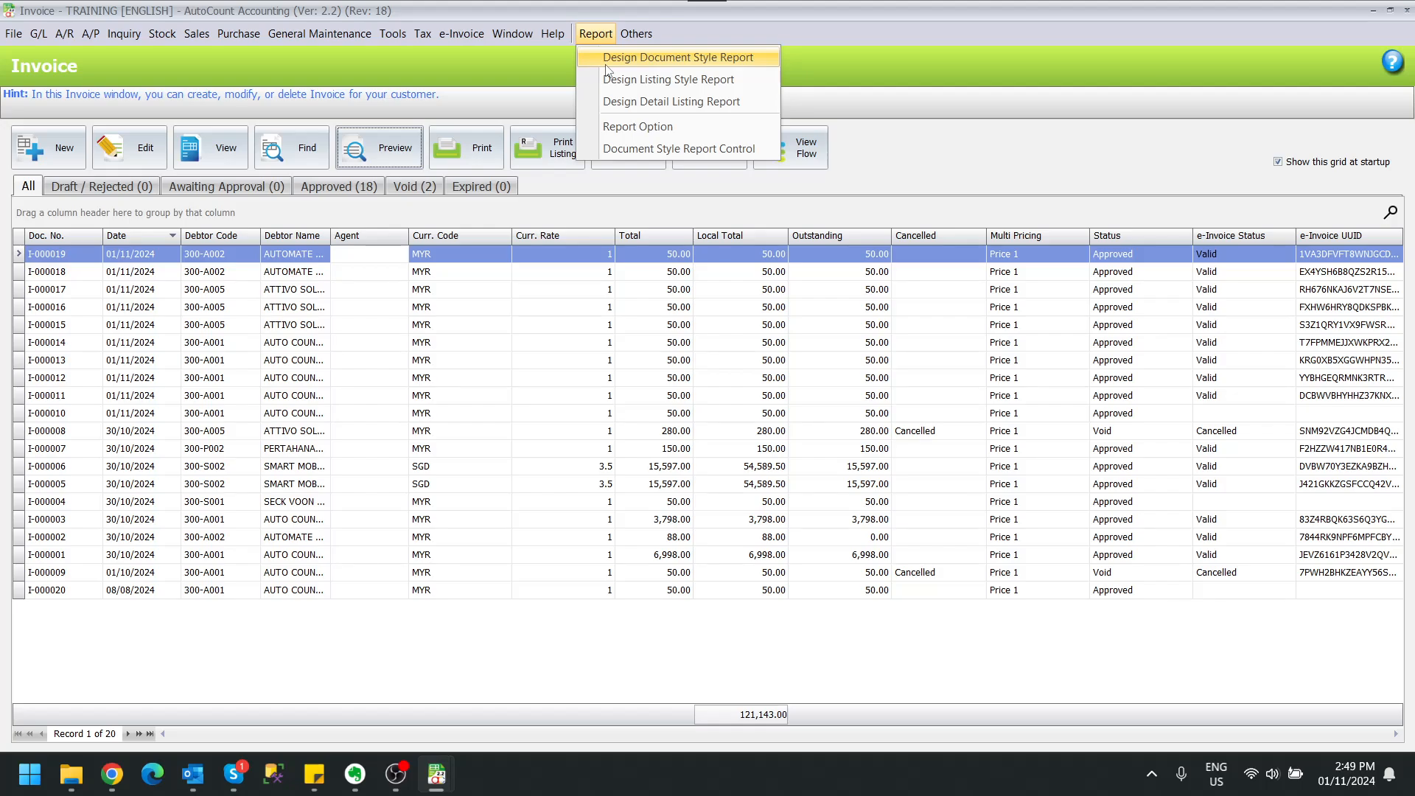
{"action": "left_click", "coordinate": [606, 60]}
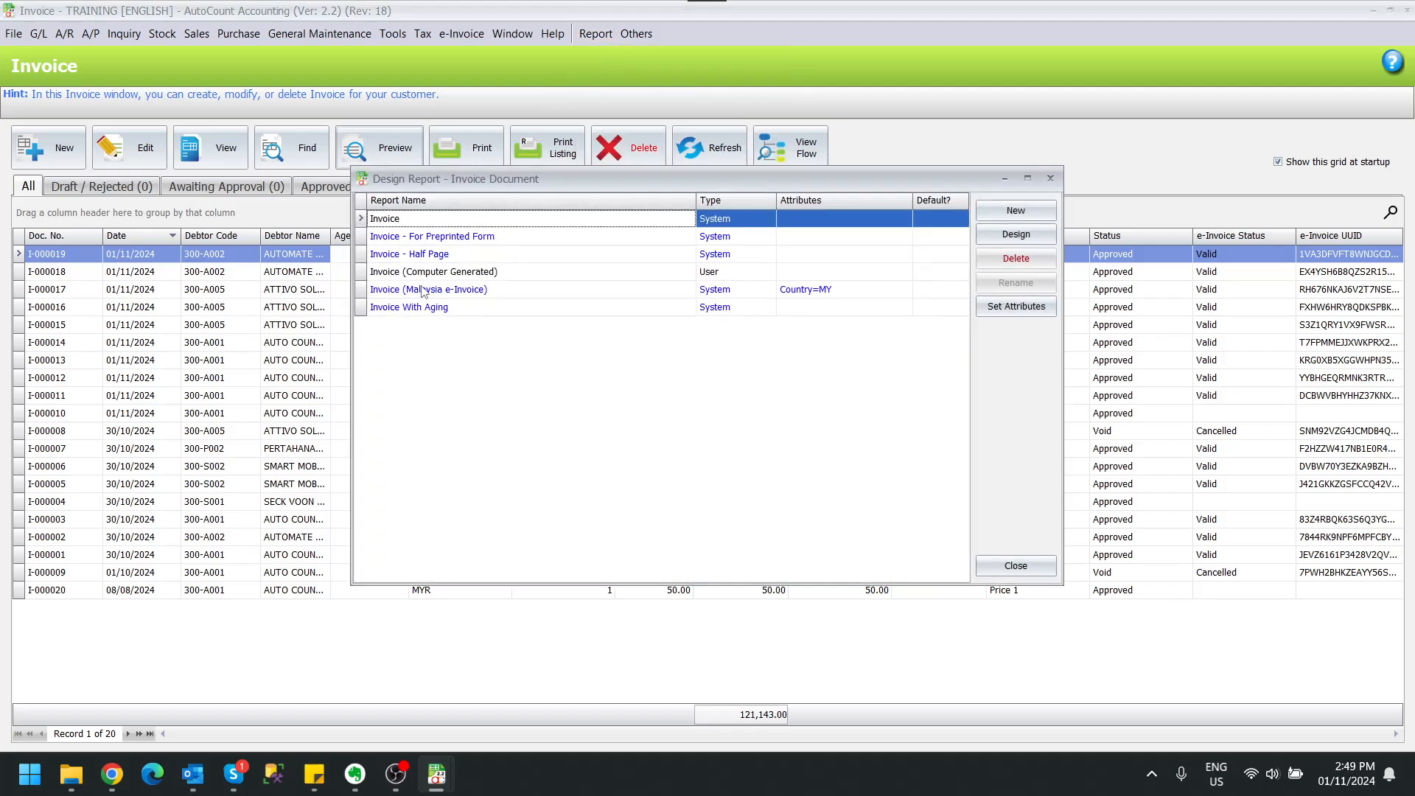
{"action": "left_click", "coordinate": [461, 278]}
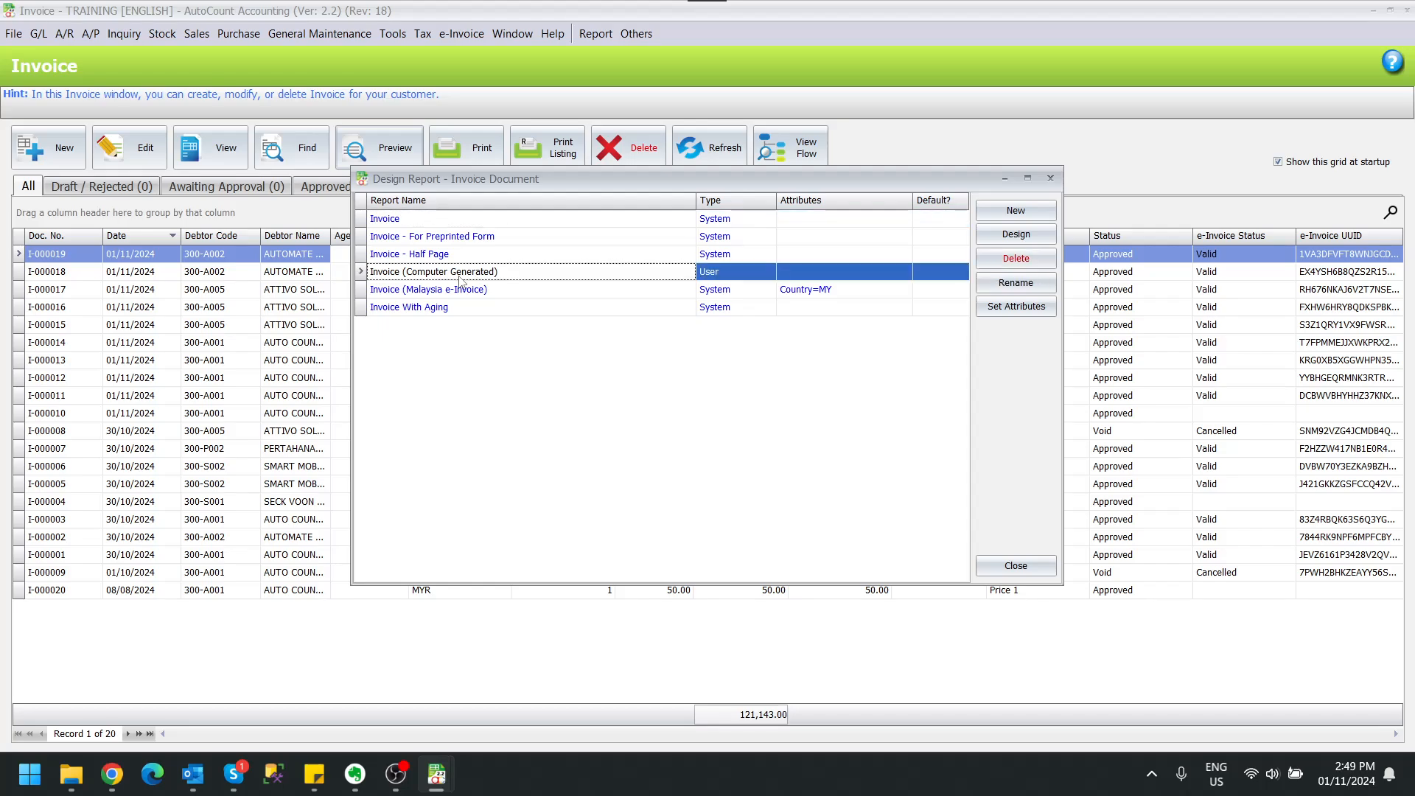
{"action": "left_click", "coordinate": [1000, 235]}
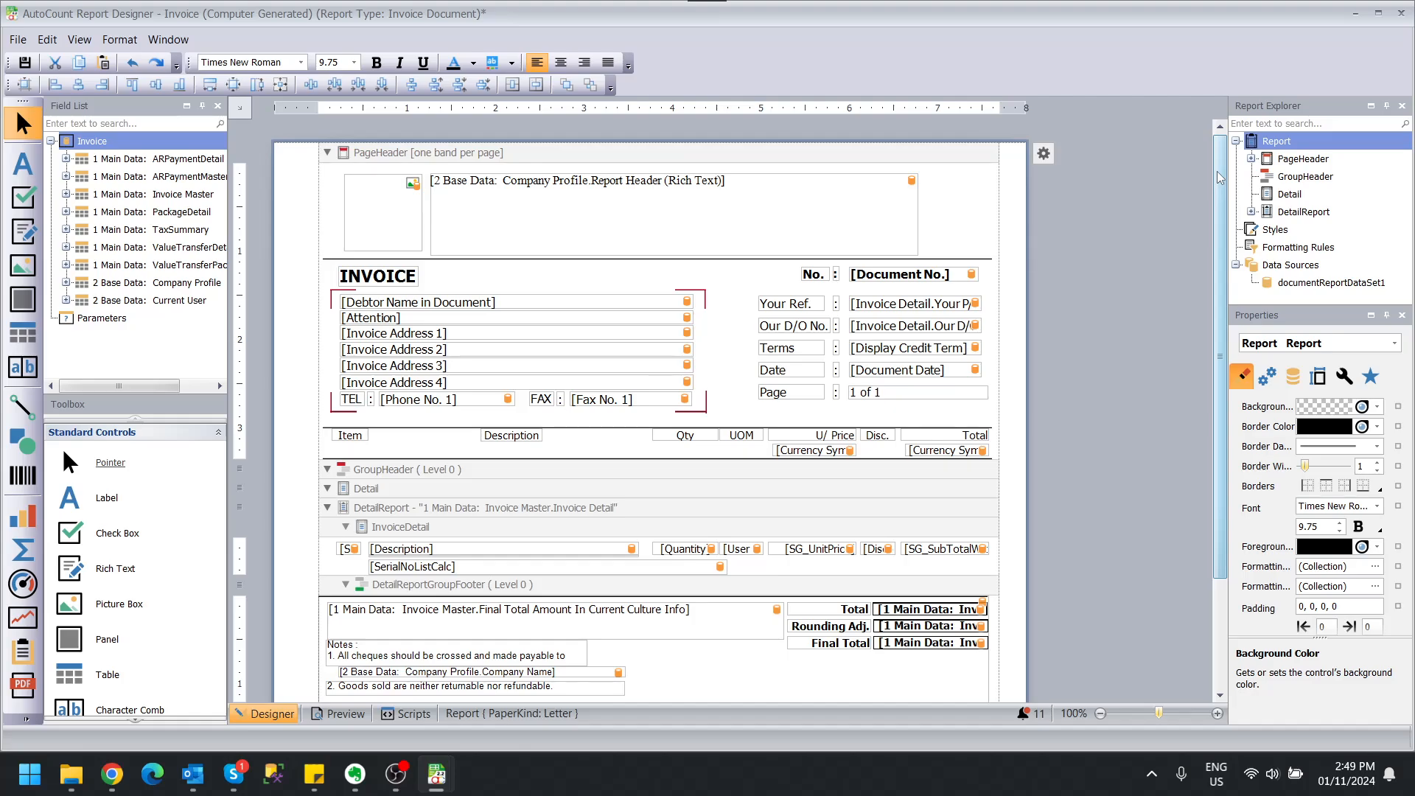
Review the Computer Generated layout down to its footer, then minimise the designer.
{"action": "left_click_drag", "start_coordinate": [1220, 177], "coordinate": [1218, 301]}
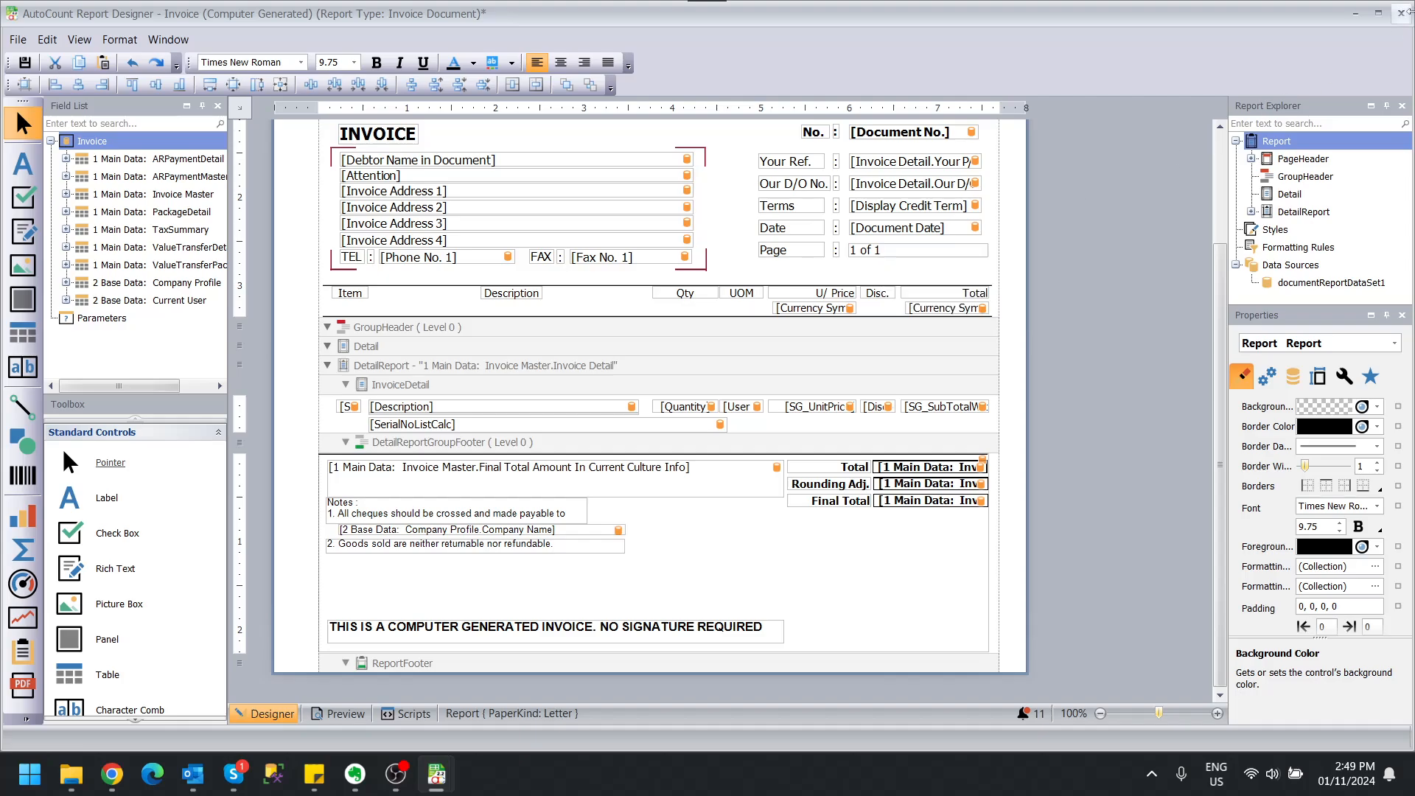
{"action": "left_click", "coordinate": [1353, 14]}
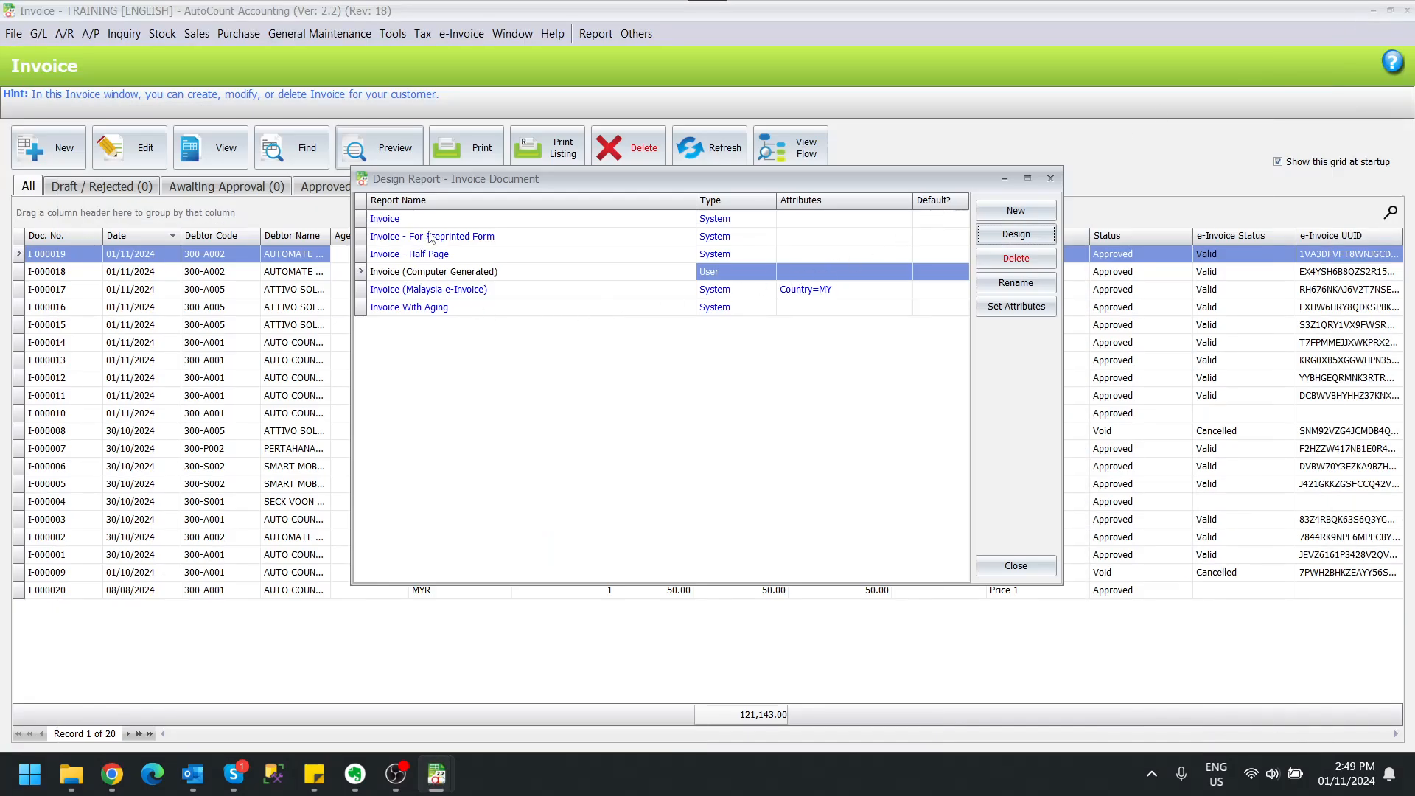
Open the Invoice (Malaysia e-Invoice) design in the Report Designer and scroll to its footer.
{"action": "left_click", "coordinate": [456, 292]}
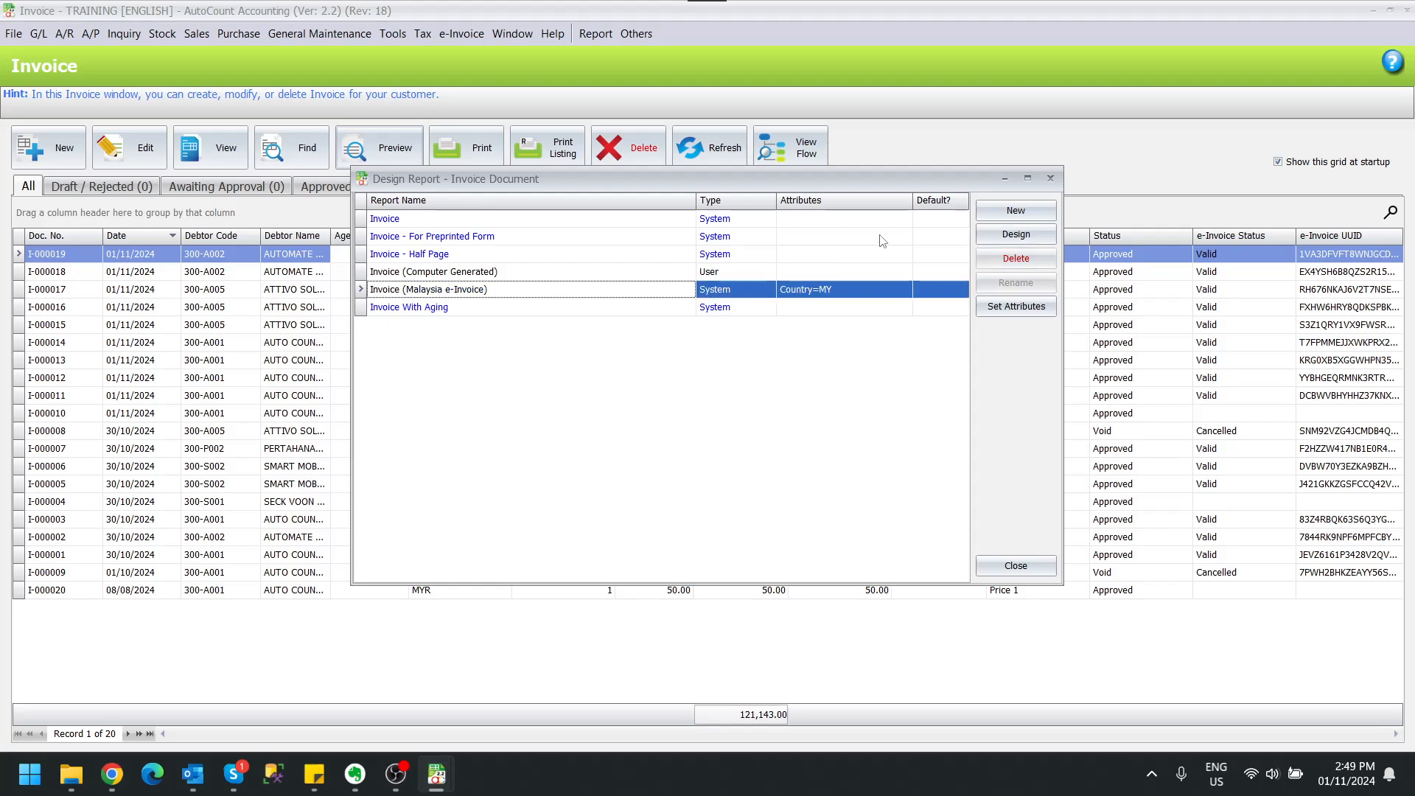
{"action": "left_click", "coordinate": [1015, 234]}
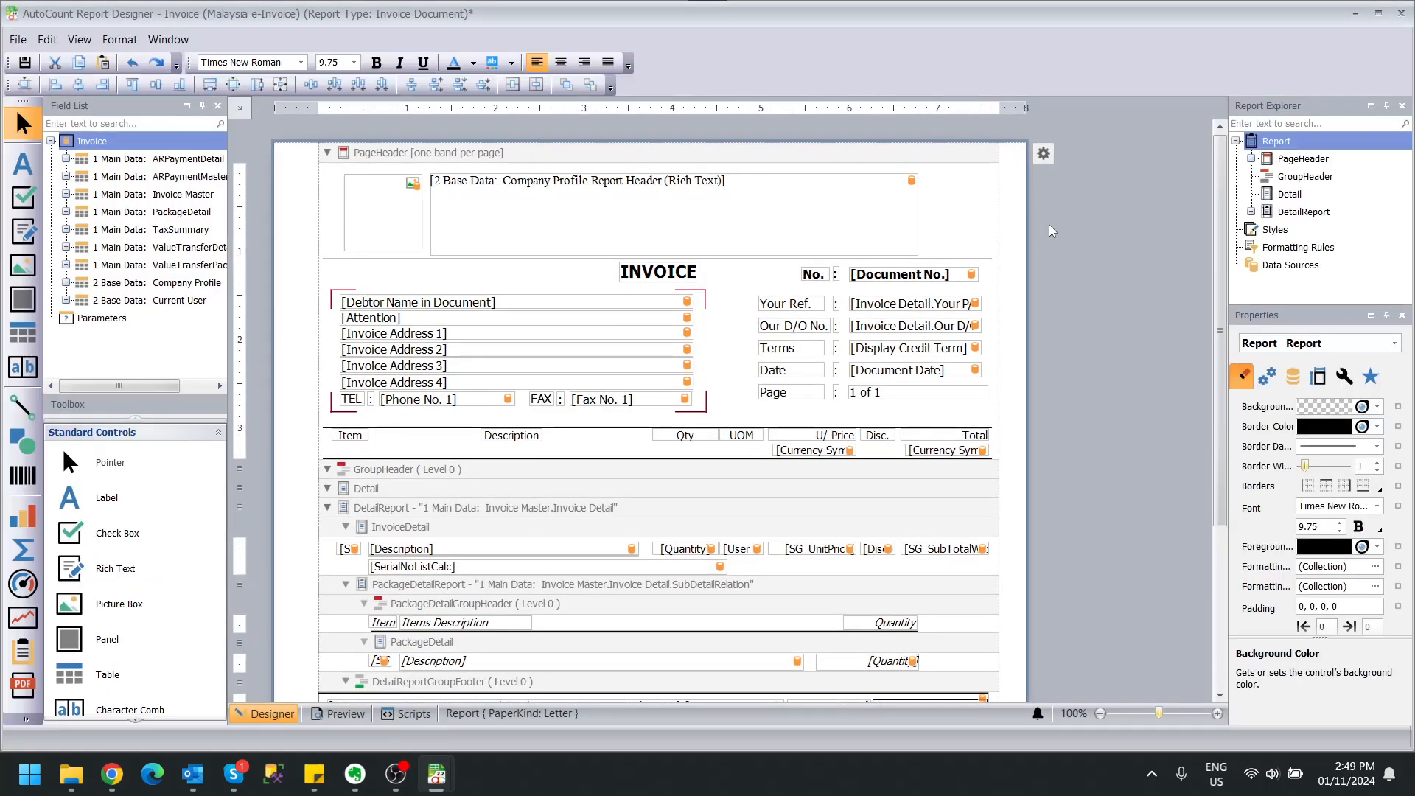
{"action": "scroll", "coordinate": [1096, 287], "scroll_direction": "down", "scroll_amount": 2}
{"action": "scroll", "coordinate": [1096, 288], "scroll_direction": "down", "scroll_amount": 2}
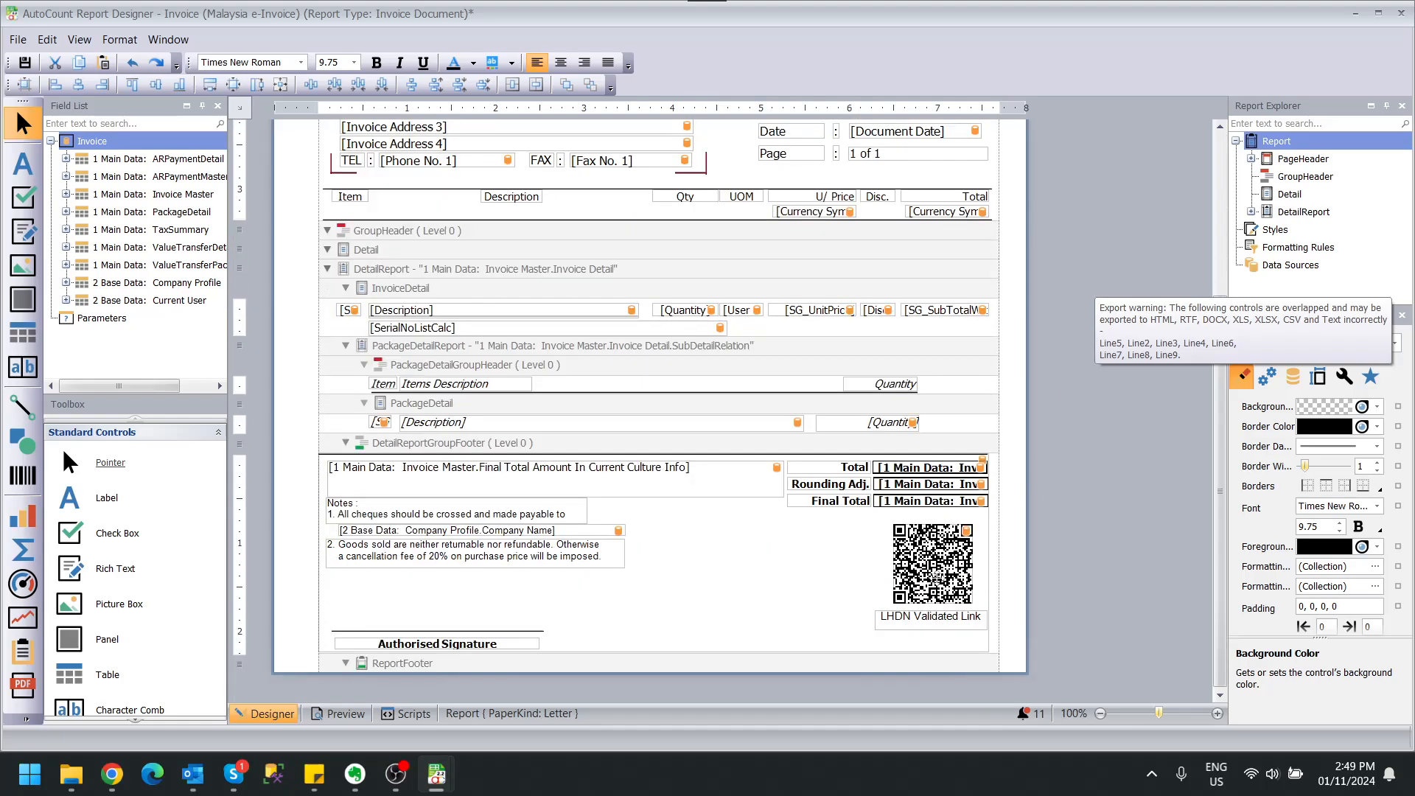
Copy the LHDN QR code barcode from the Malaysia e-Invoice footer.
{"action": "left_click", "coordinate": [846, 598]}
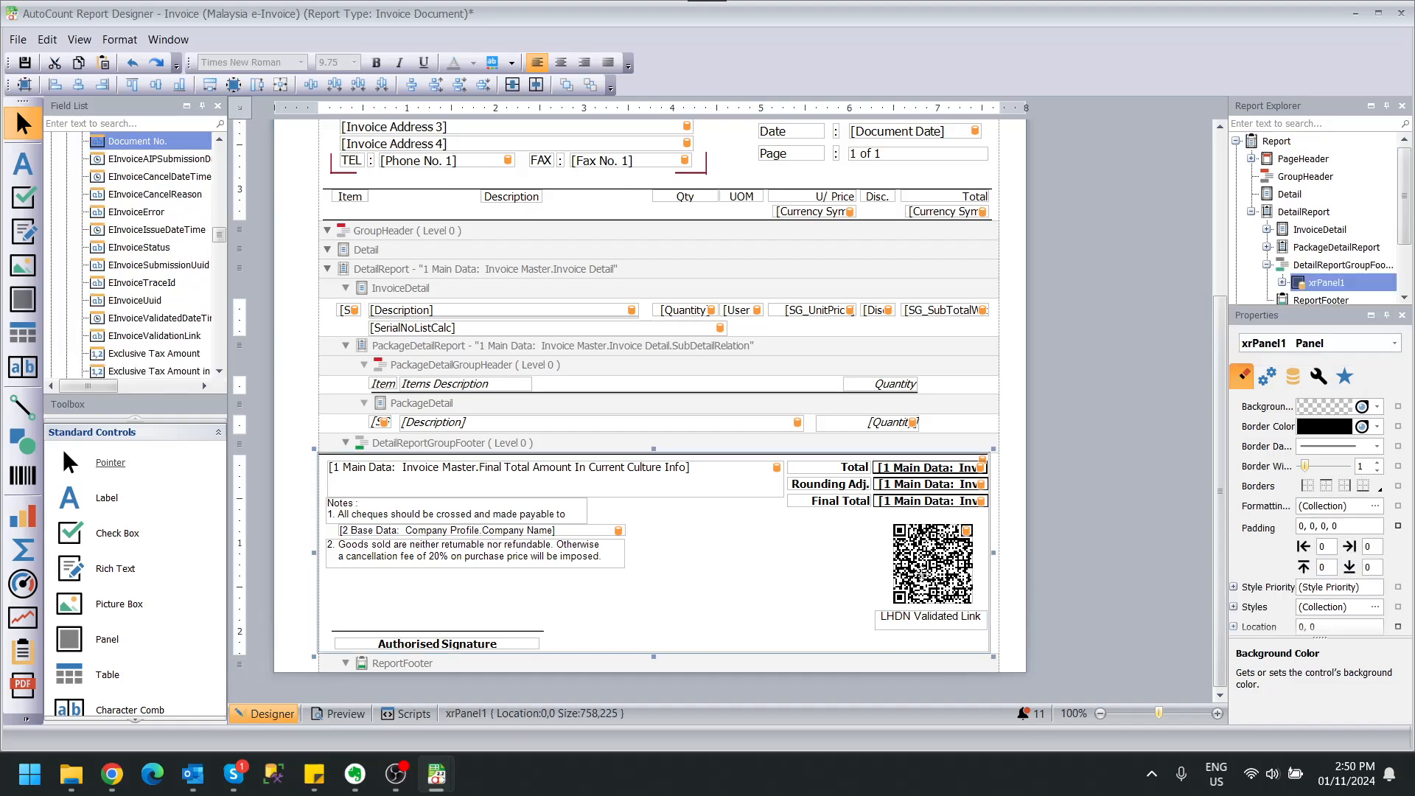
{"action": "left_click", "coordinate": [933, 564]}
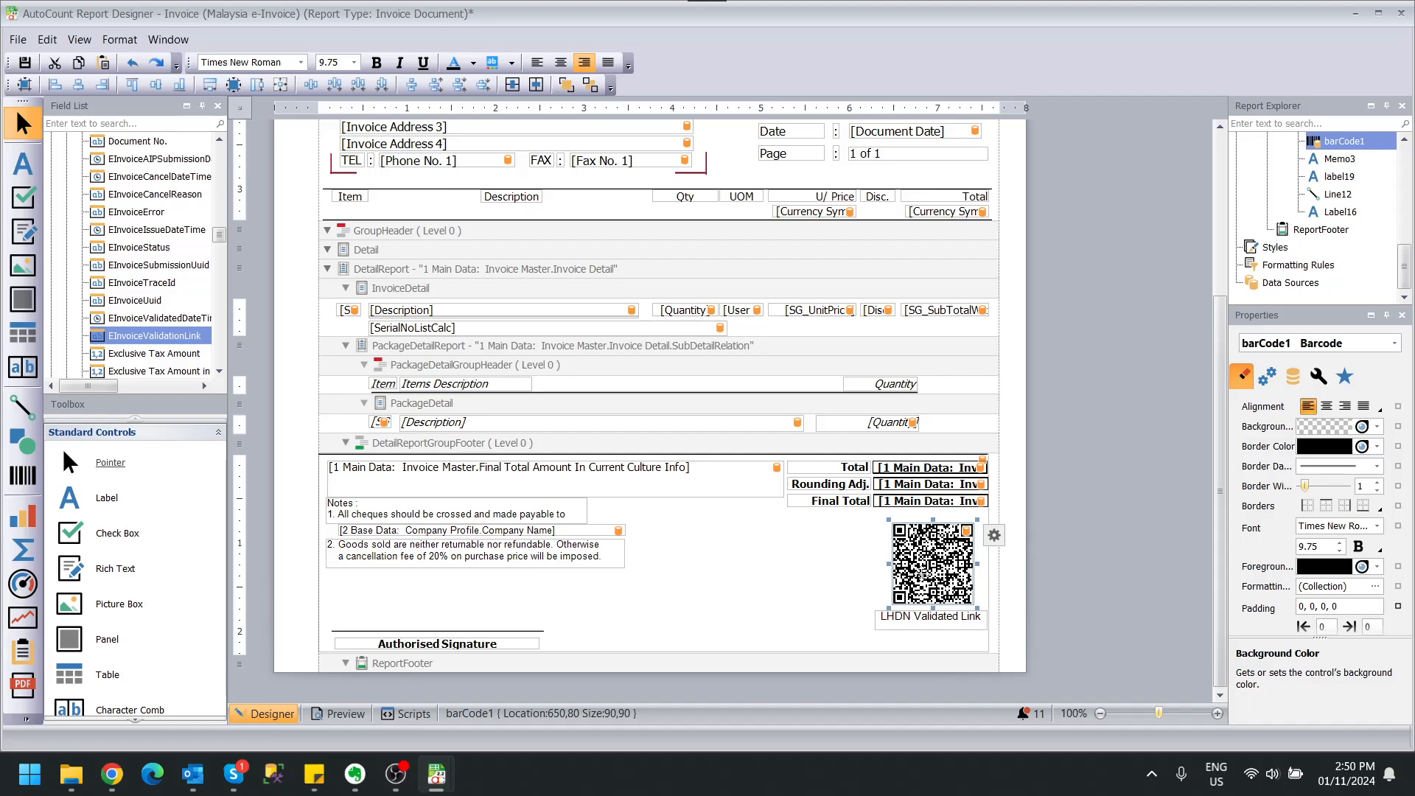
{"action": "right_click", "coordinate": [921, 575]}
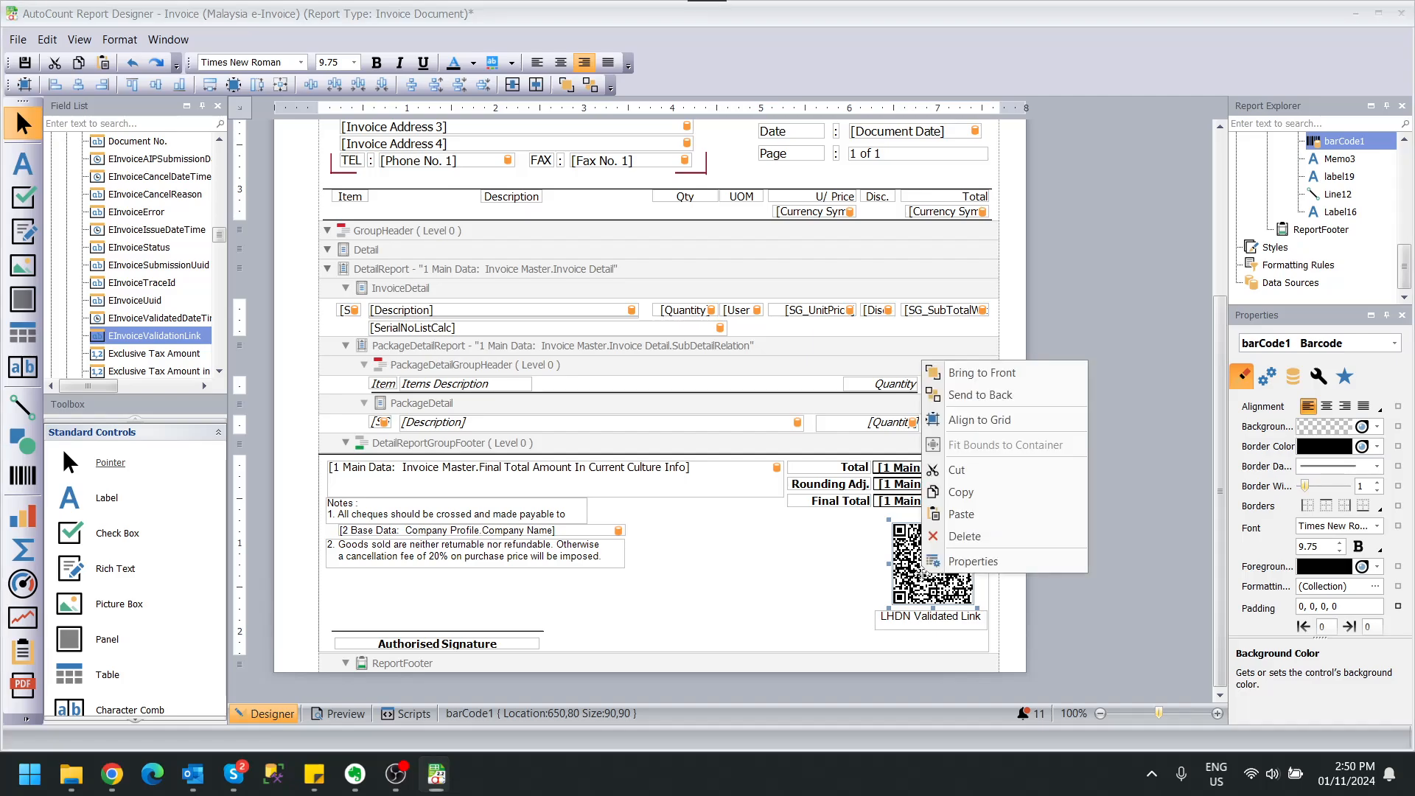
{"action": "left_click", "coordinate": [980, 499]}
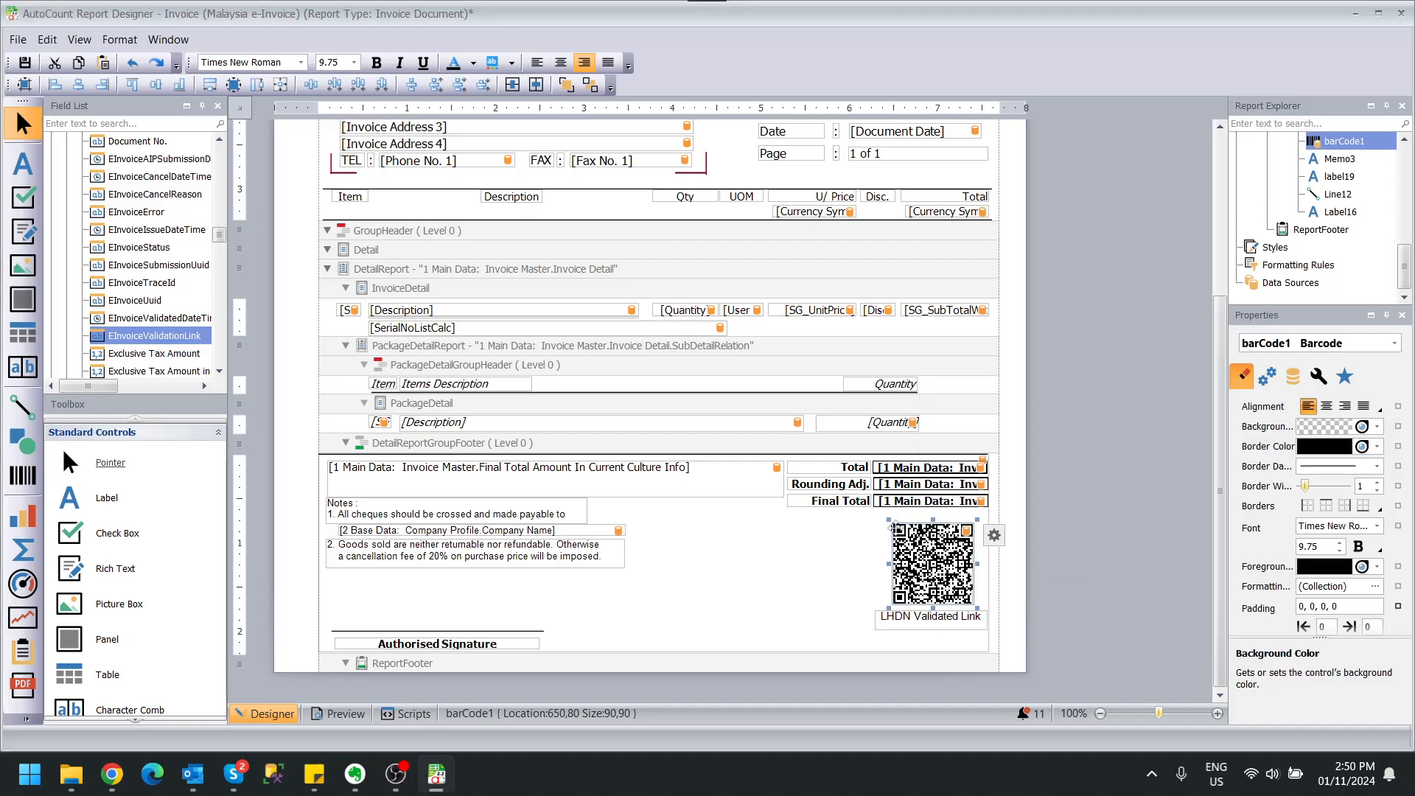
Paste the QR code into the Computer Generated footer and move it under Final Total.
{"action": "mouse_move", "coordinate": [437, 777]}
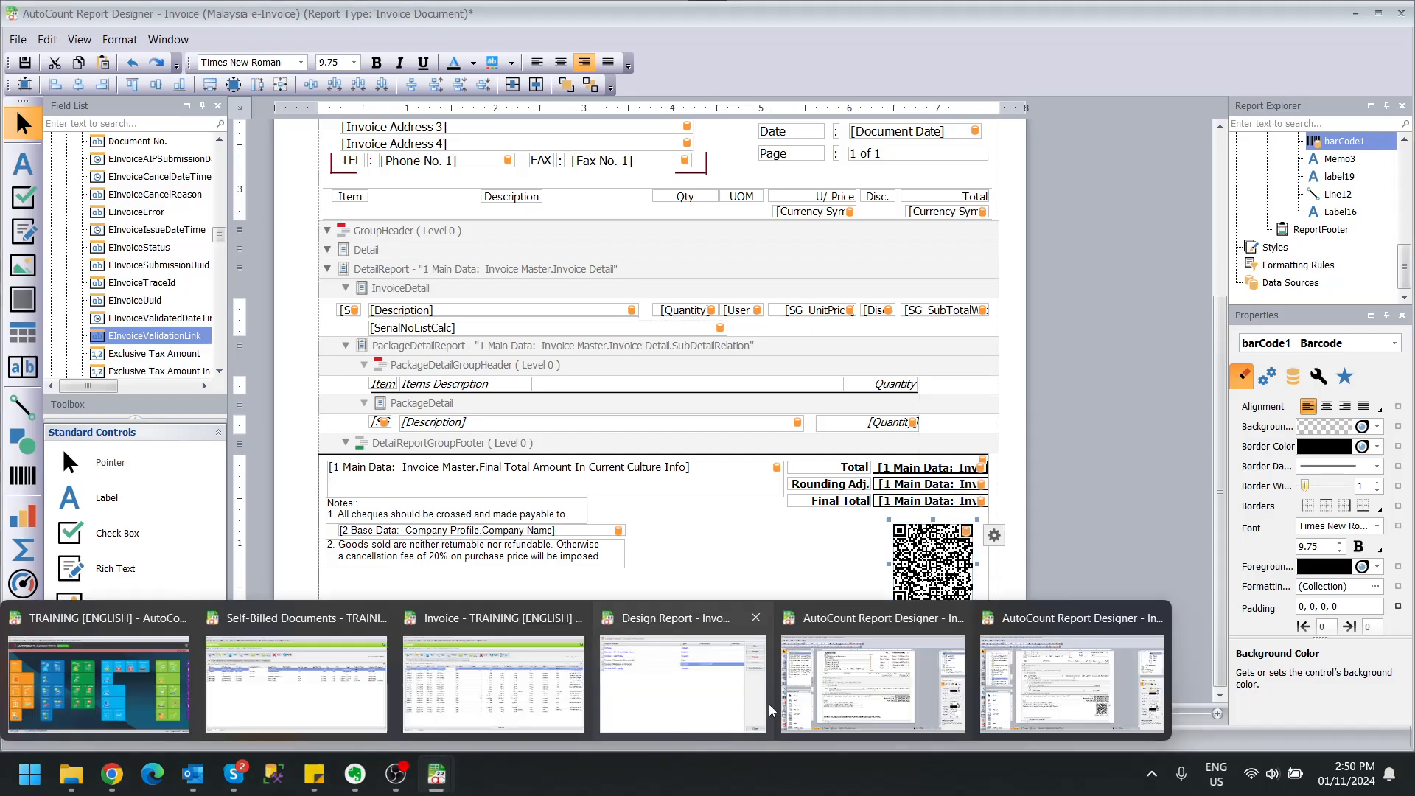
{"action": "left_click", "coordinate": [850, 693]}
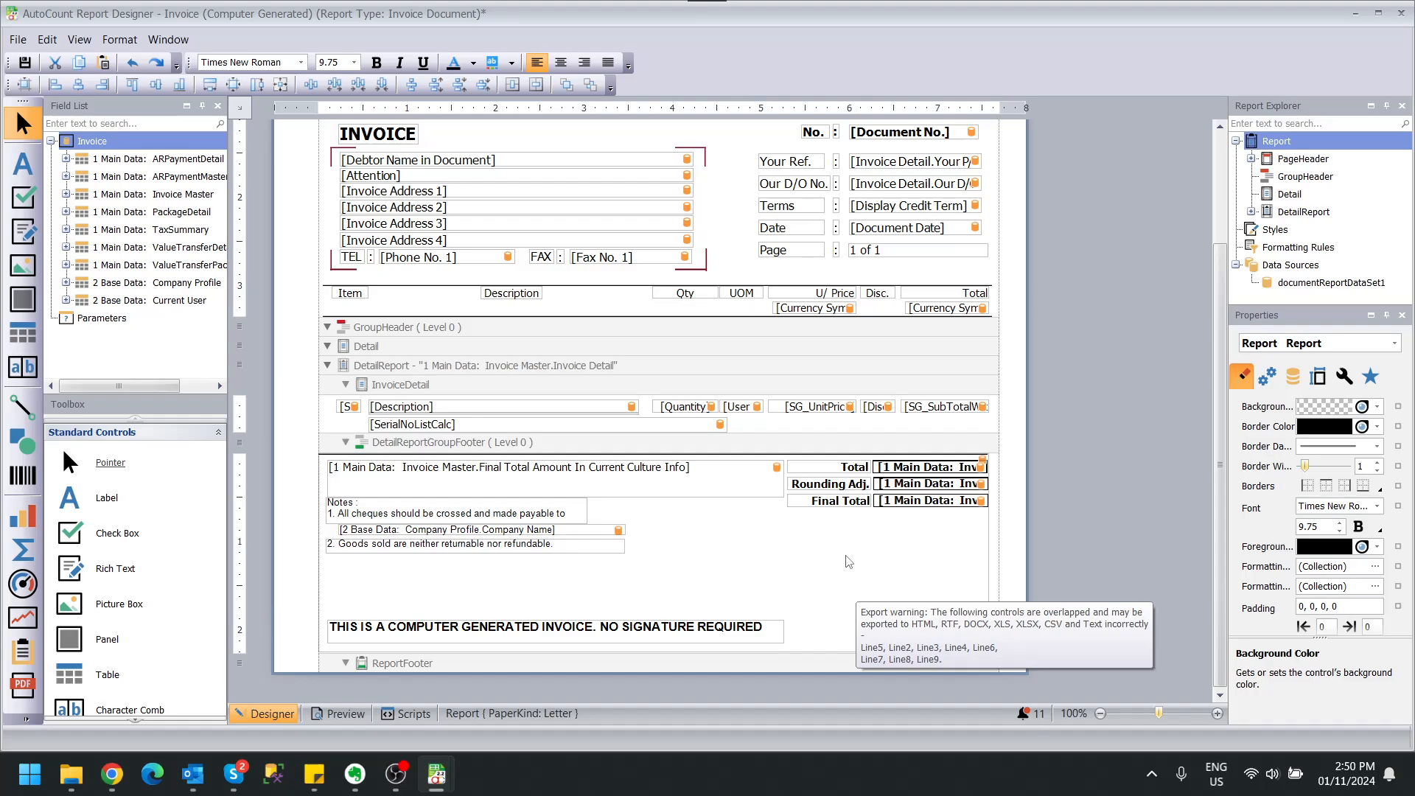
{"action": "right_click", "coordinate": [847, 564]}
{"action": "left_click", "coordinate": [884, 684]}
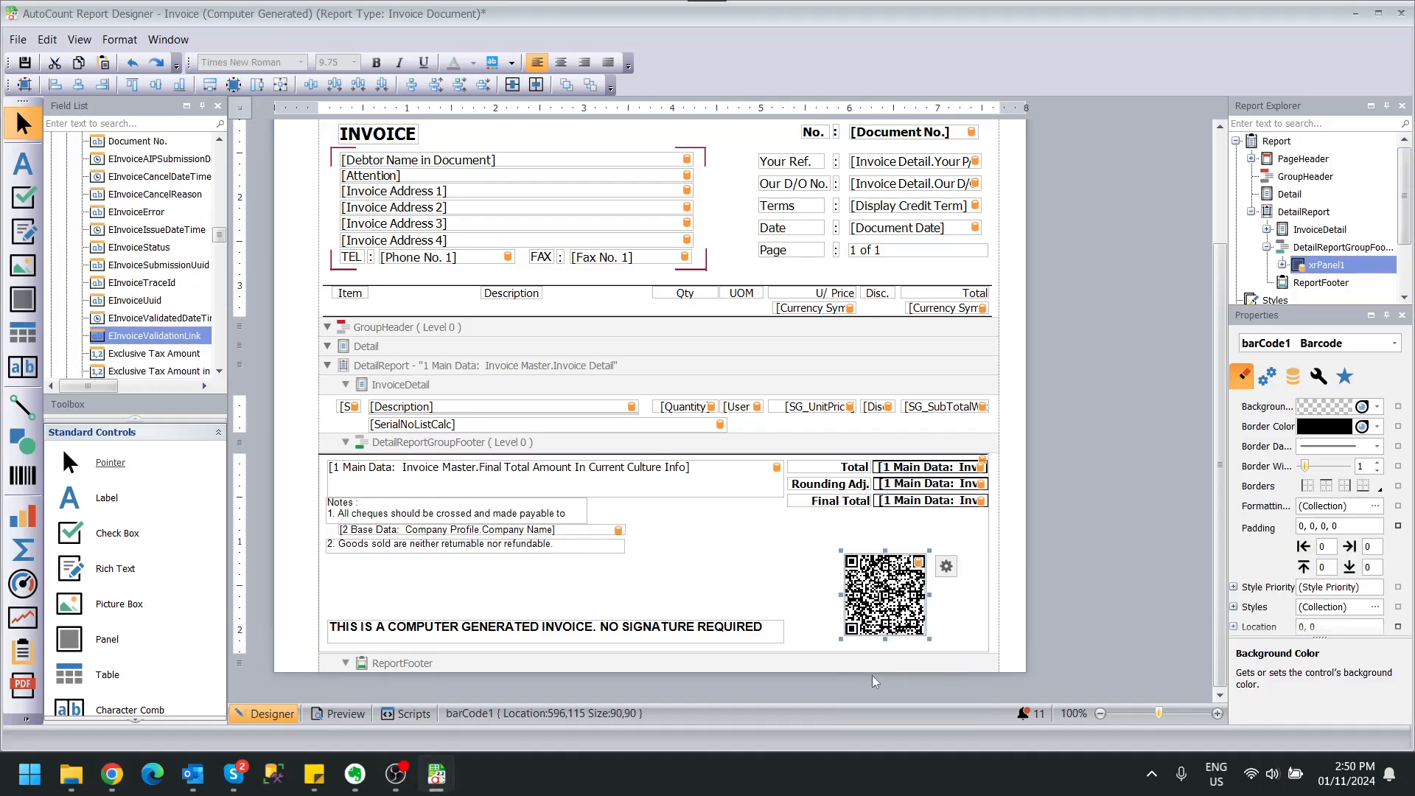
{"action": "left_click_drag", "start_coordinate": [885, 593], "coordinate": [915, 564]}
{"action": "left_click", "coordinate": [788, 576]}
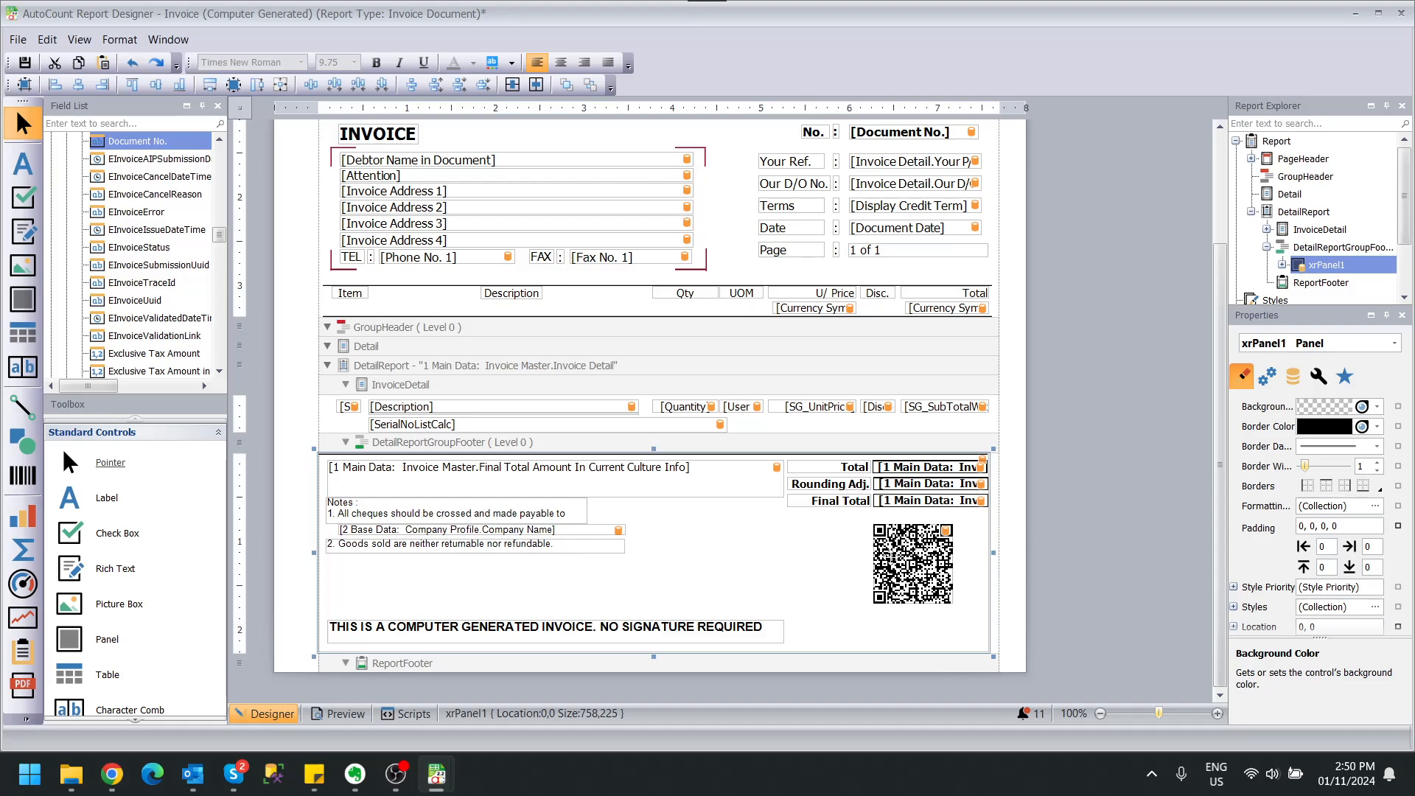
Undo the QR code enlargement to keep it 90 by 90, and widen the Field List.
{"action": "left_click", "coordinate": [885, 588]}
{"action": "left_click_drag", "start_coordinate": [869, 608], "coordinate": [846, 632]}
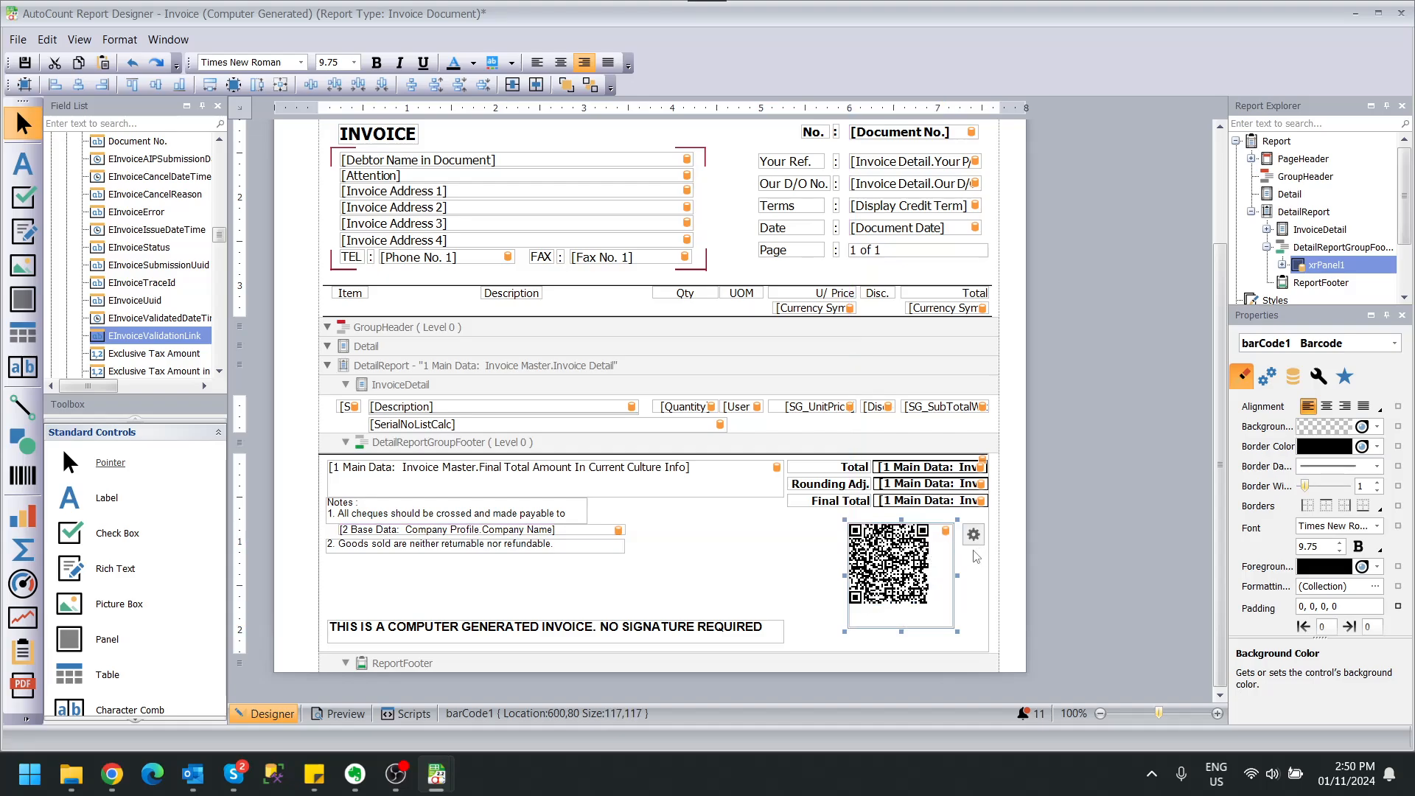
{"action": "key", "text": "ctrl+z"}
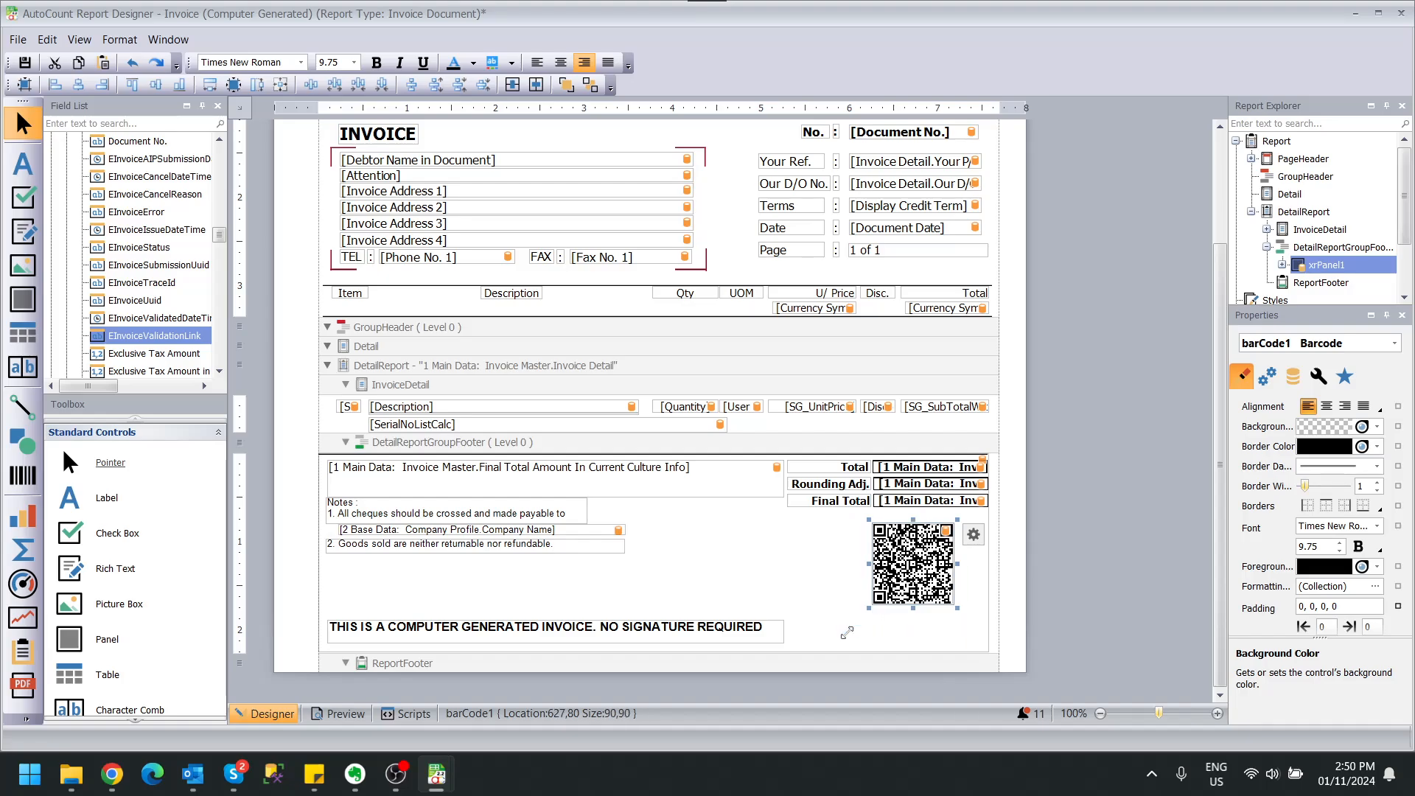
{"action": "left_click", "coordinate": [795, 566]}
{"action": "left_click", "coordinate": [900, 566]}
{"action": "scroll", "coordinate": [80, 240], "scroll_direction": "up", "scroll_amount": 15}
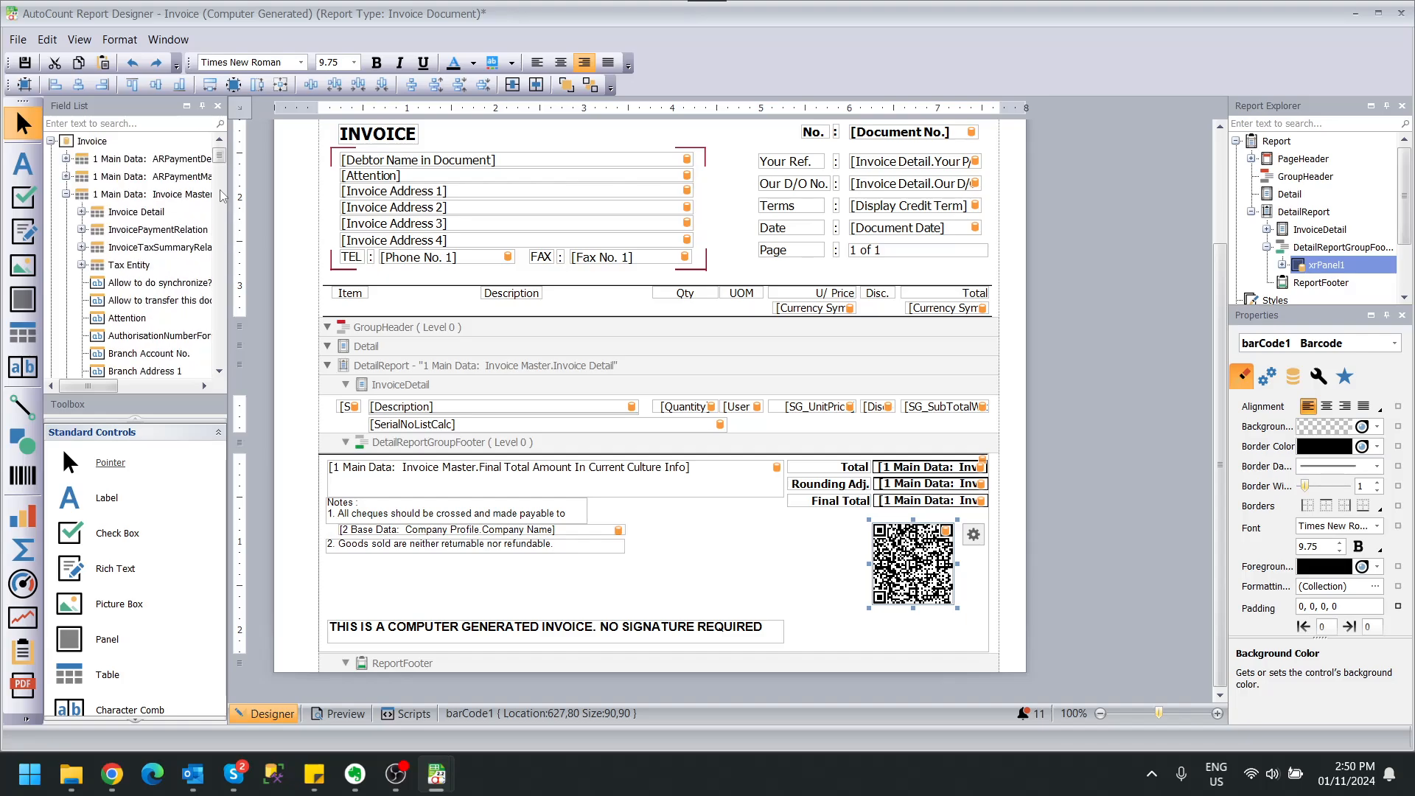
{"action": "left_click_drag", "start_coordinate": [224, 196], "coordinate": [355, 195]}
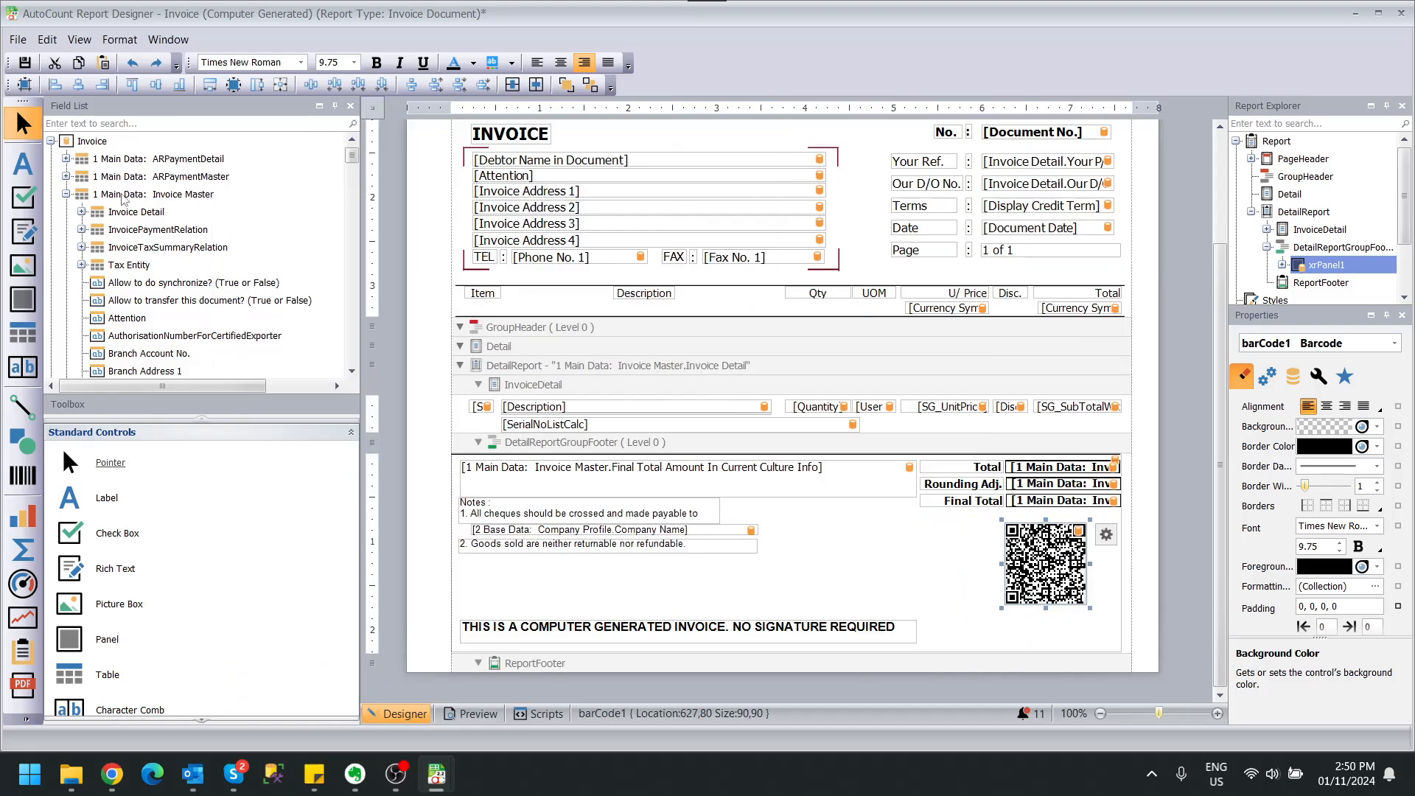
Collapse and re-expand Invoice Master in the Field List, then scroll to the EInvoiceUuid field.
{"action": "left_click", "coordinate": [155, 196]}
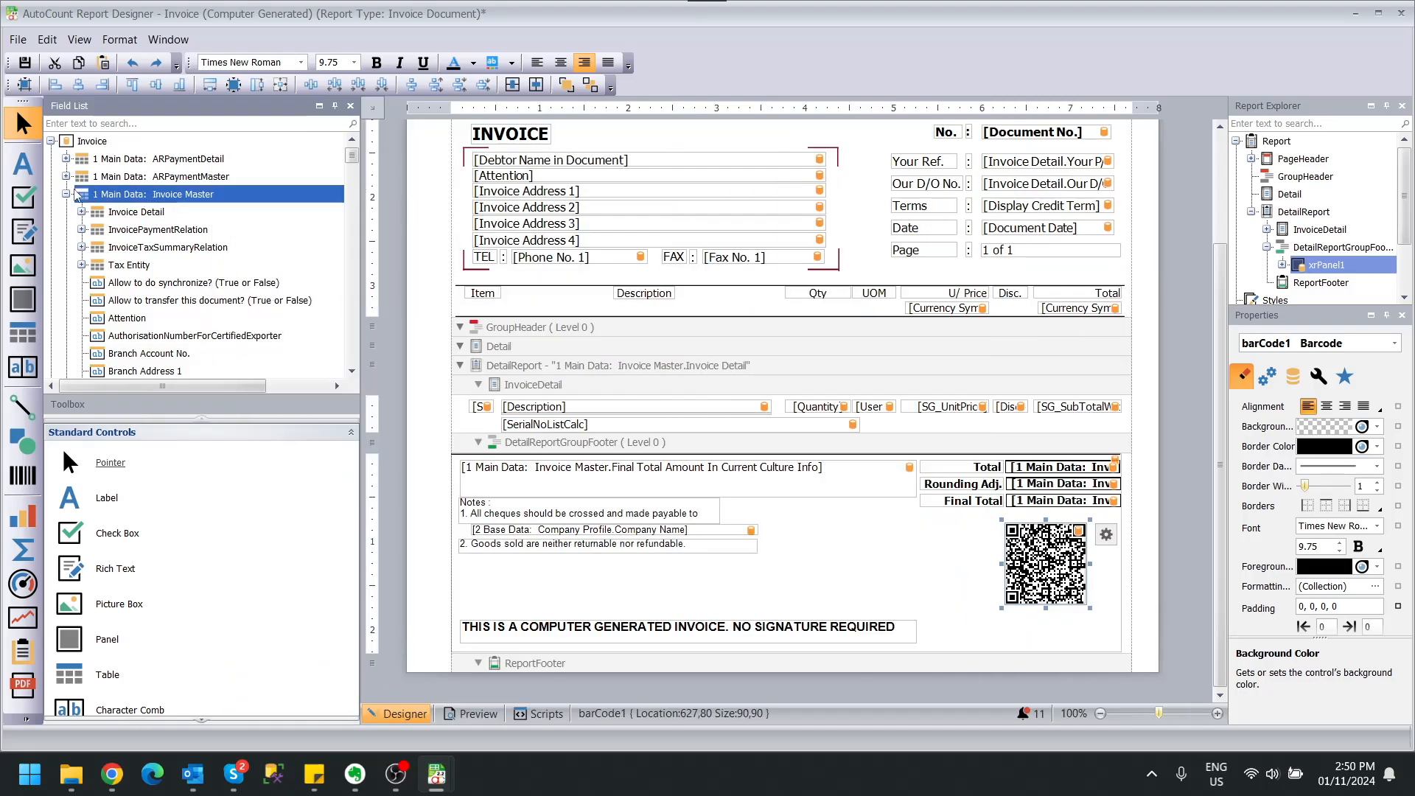
{"action": "left_click", "coordinate": [68, 195]}
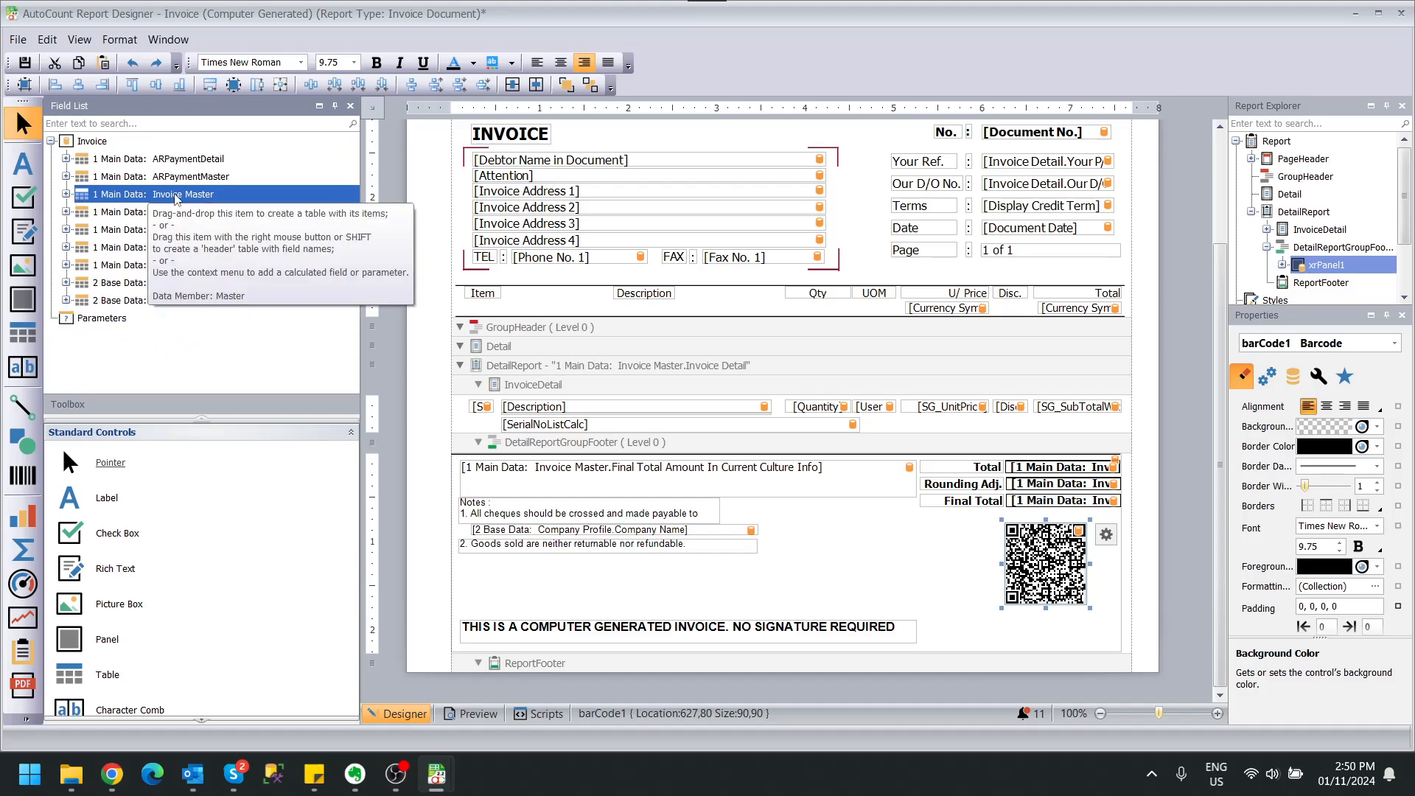
{"action": "left_click", "coordinate": [67, 194]}
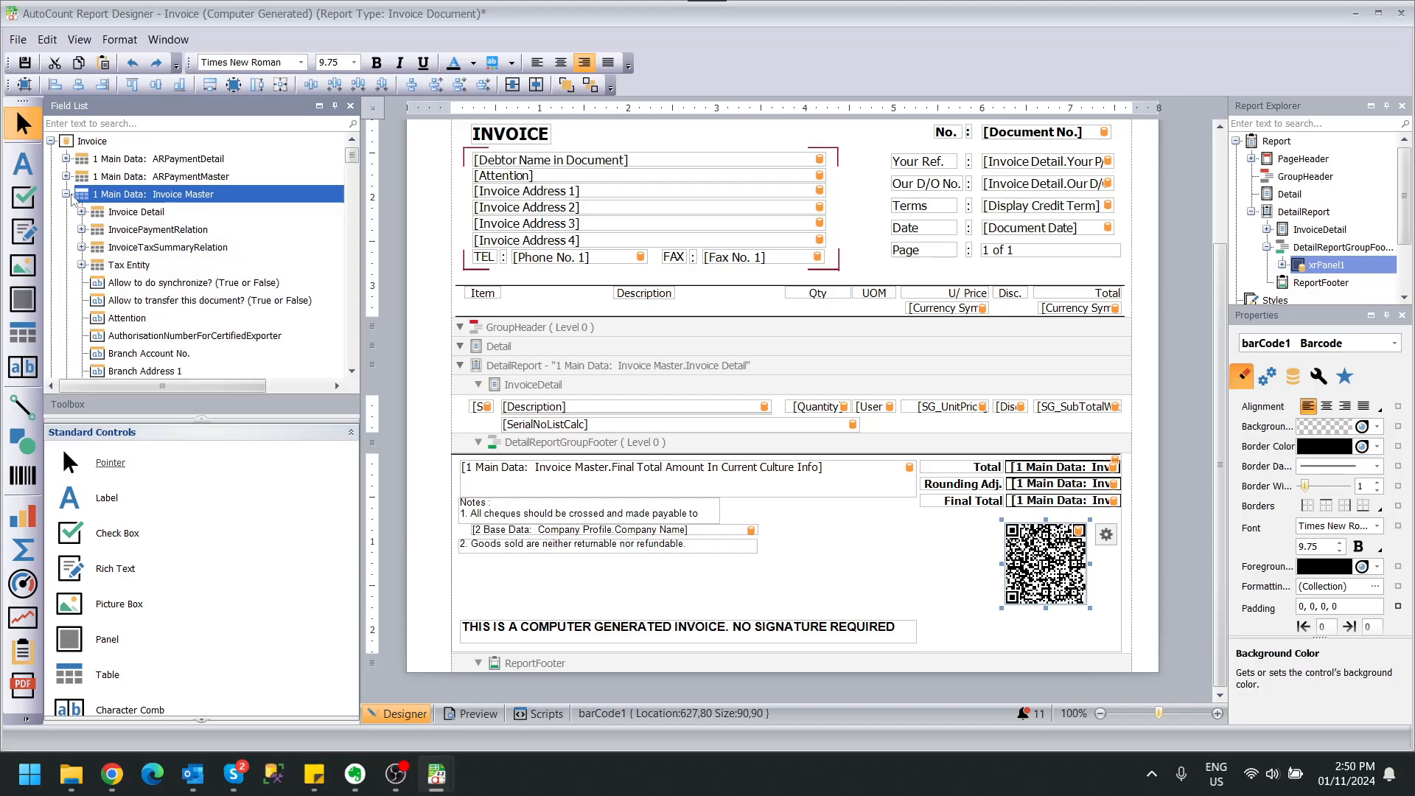
{"action": "scroll", "coordinate": [140, 309], "scroll_direction": "down", "scroll_amount": 10}
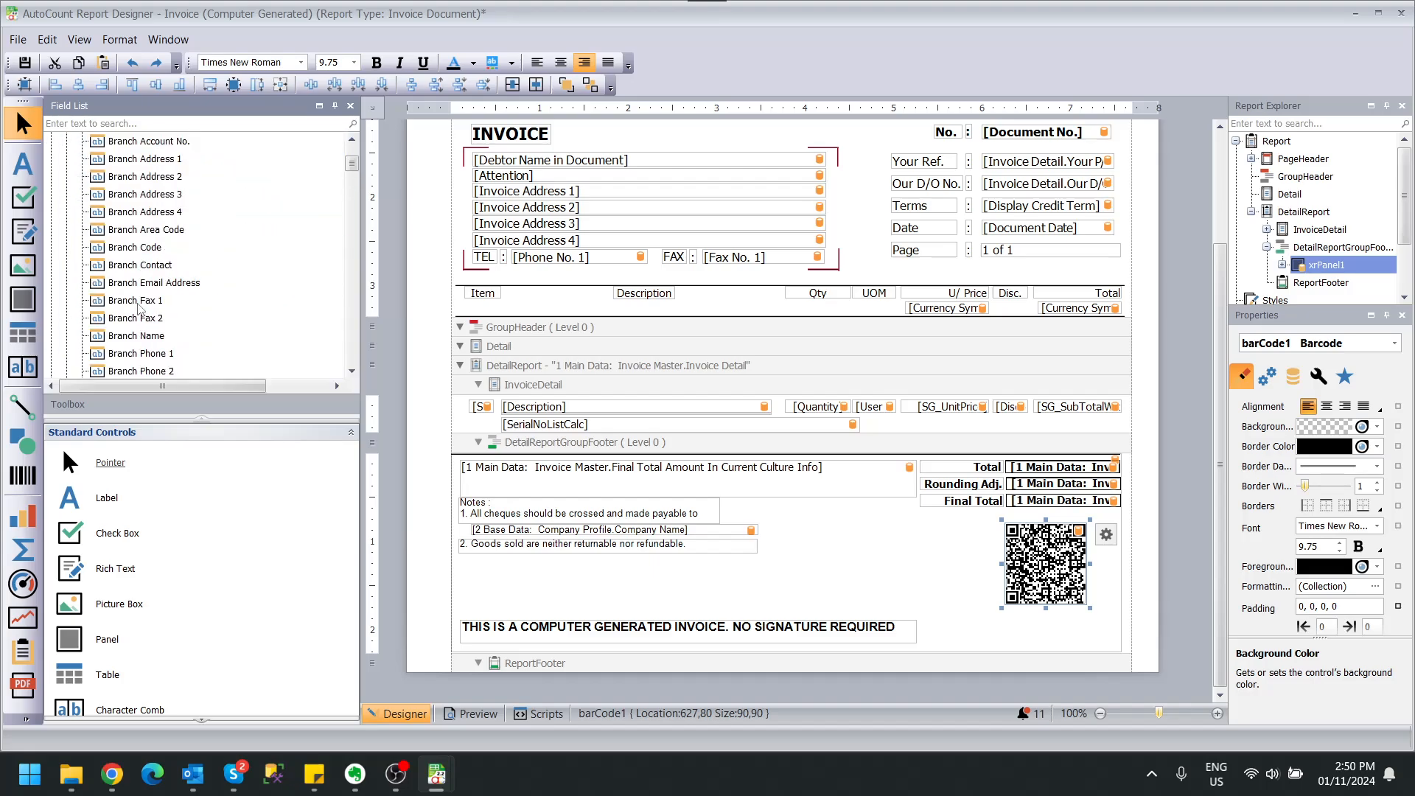
{"action": "scroll", "coordinate": [140, 308], "scroll_direction": "down", "scroll_amount": 12}
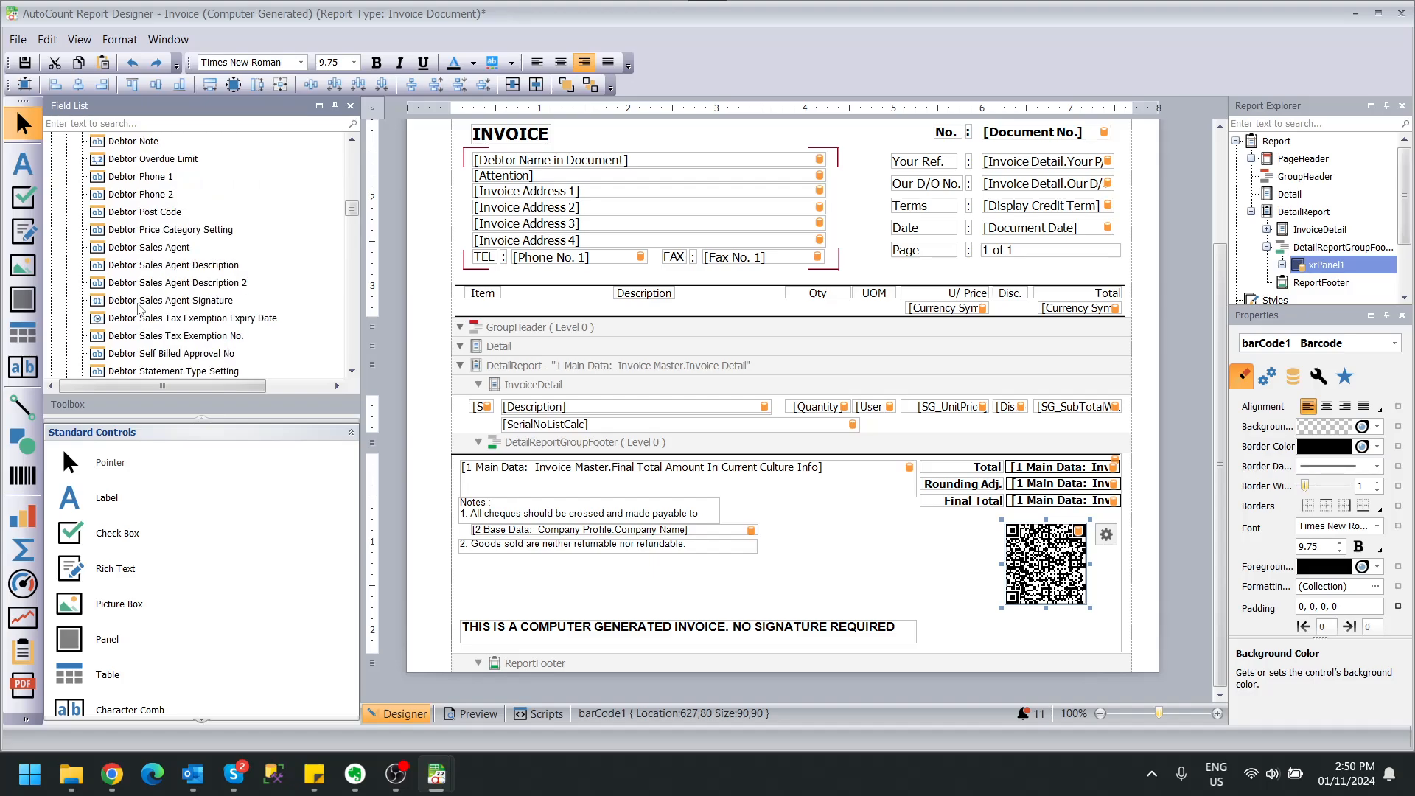
{"action": "scroll", "coordinate": [139, 308], "scroll_direction": "up", "scroll_amount": 2}
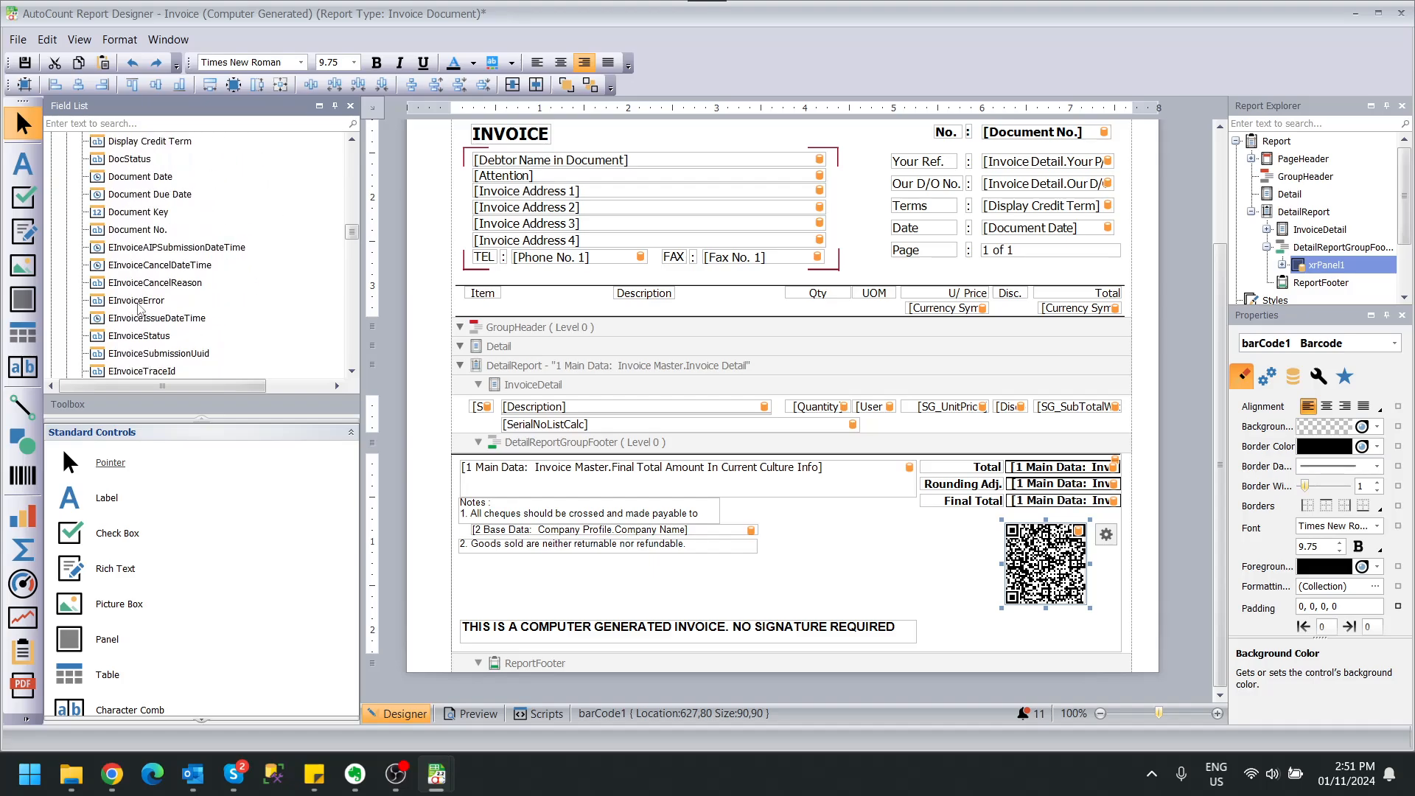
{"action": "scroll", "coordinate": [195, 271], "scroll_direction": "down", "scroll_amount": 1}
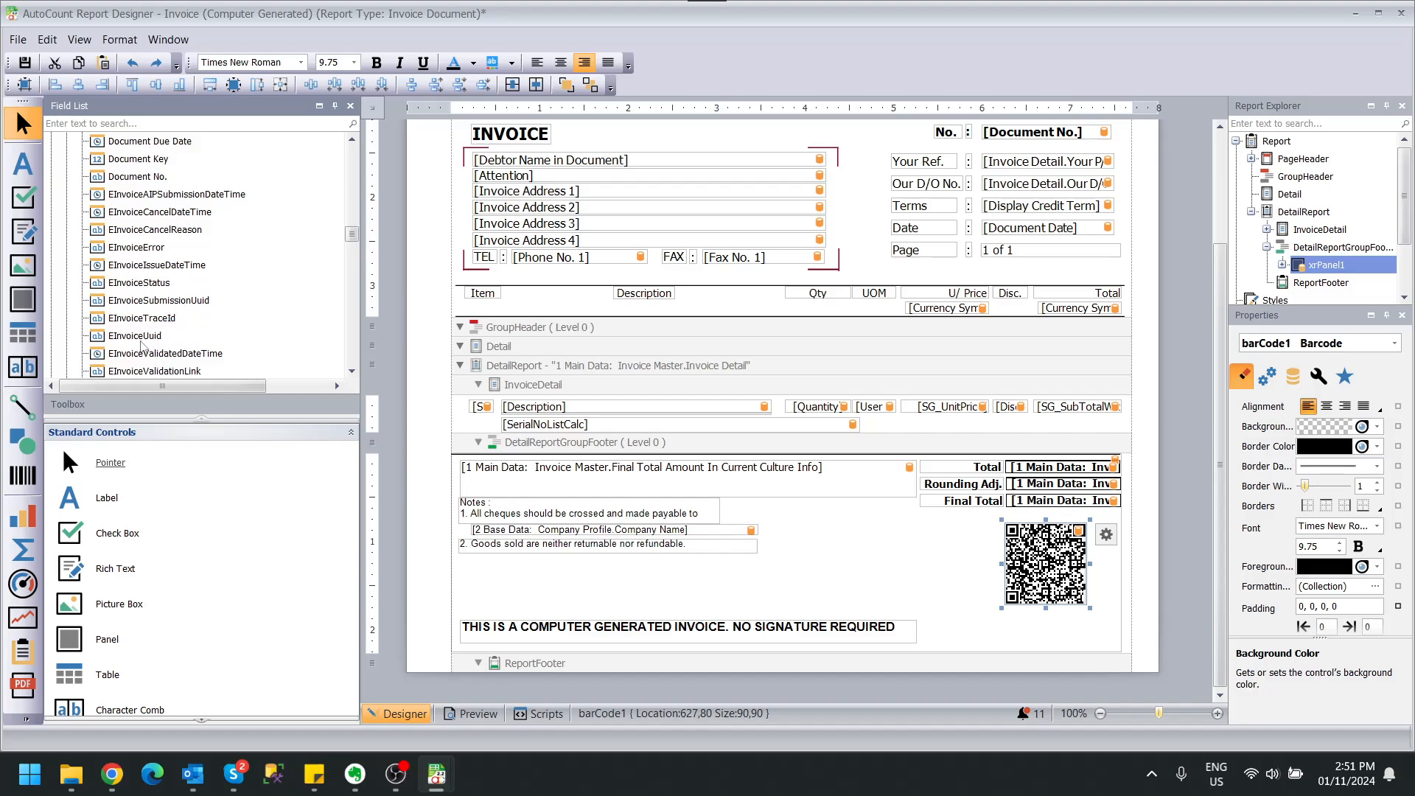
{"action": "scroll", "coordinate": [217, 329], "scroll_direction": "down", "scroll_amount": 1}
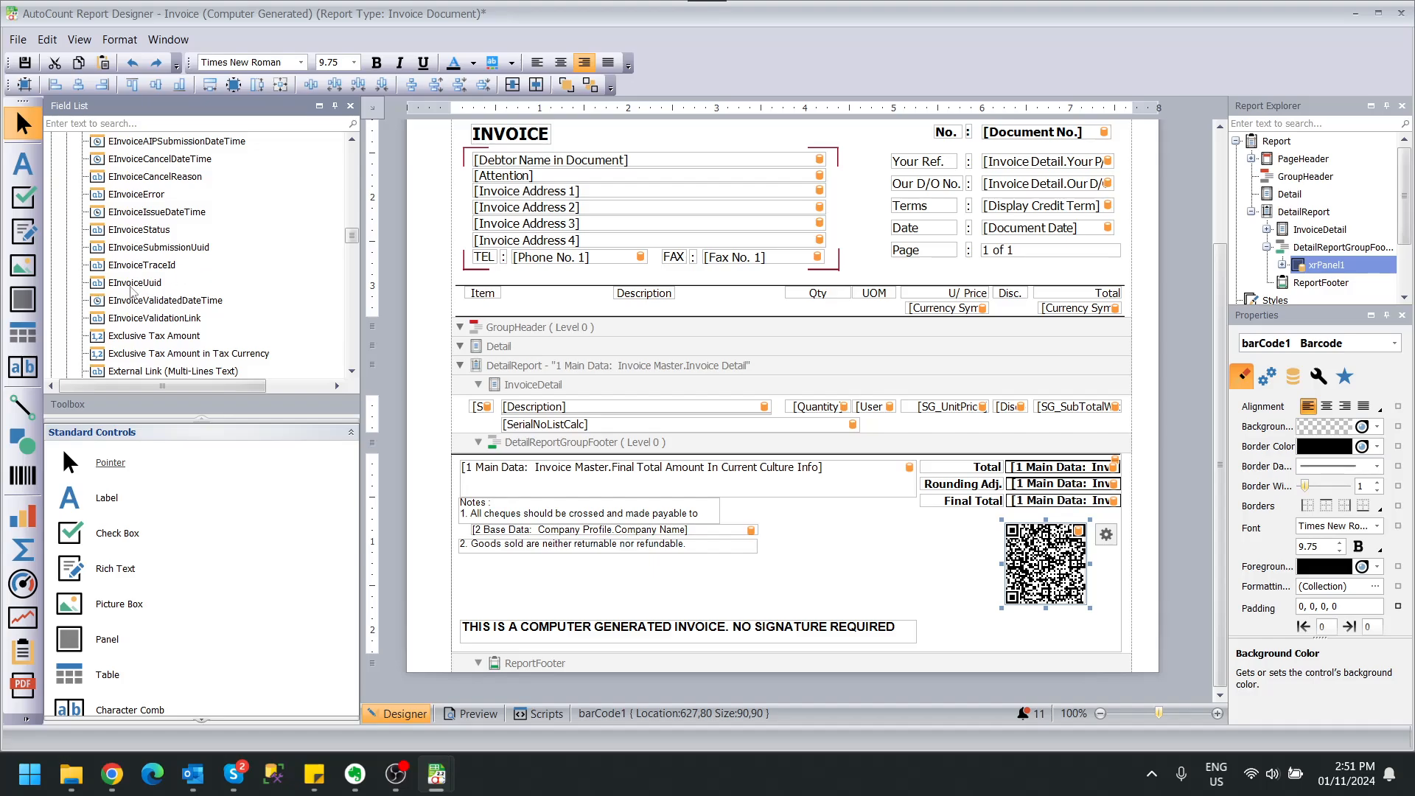
Drop the EInvoiceUuid field beneath the QR code and make its label bold.
{"action": "left_click_drag", "start_coordinate": [130, 289], "coordinate": [1124, 613]}
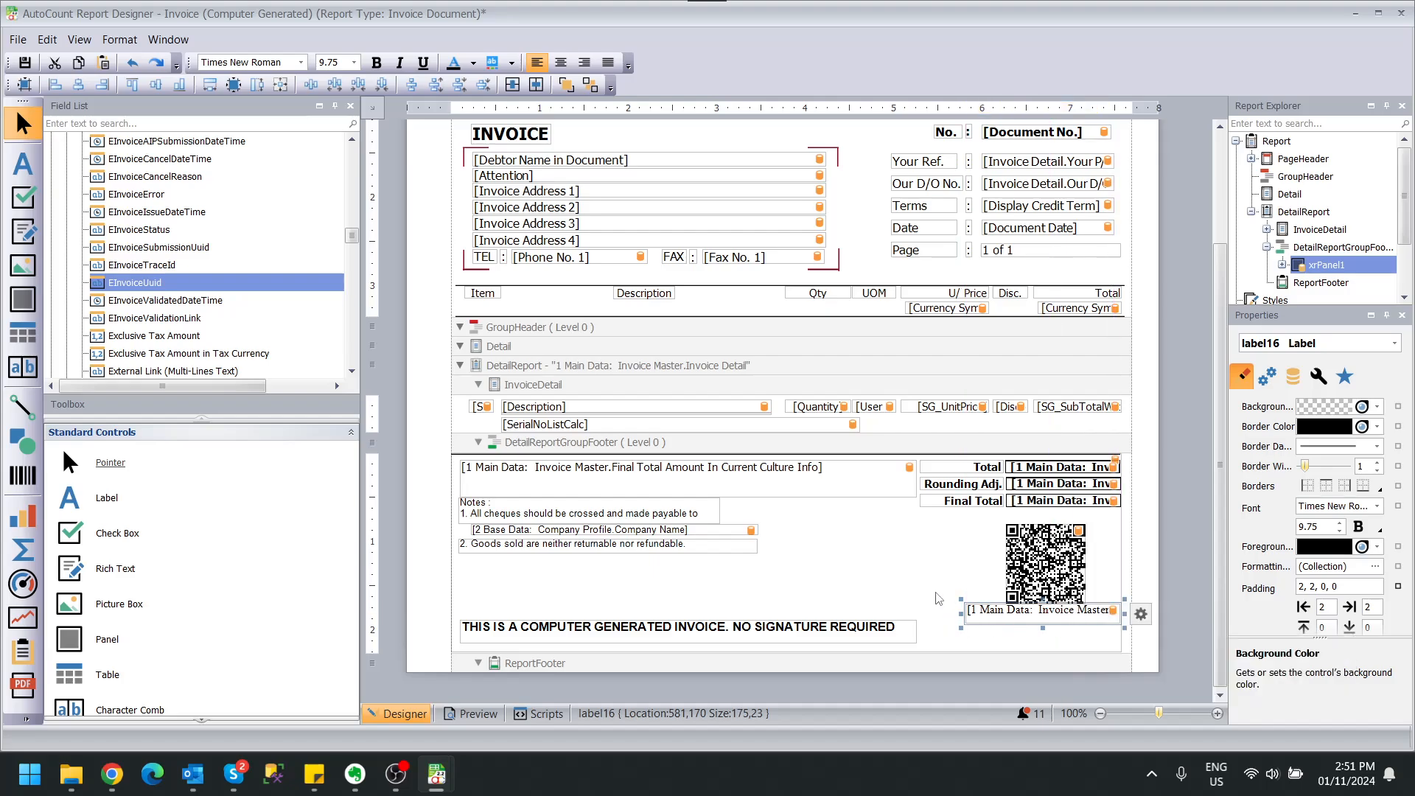
{"action": "left_click", "coordinate": [875, 574]}
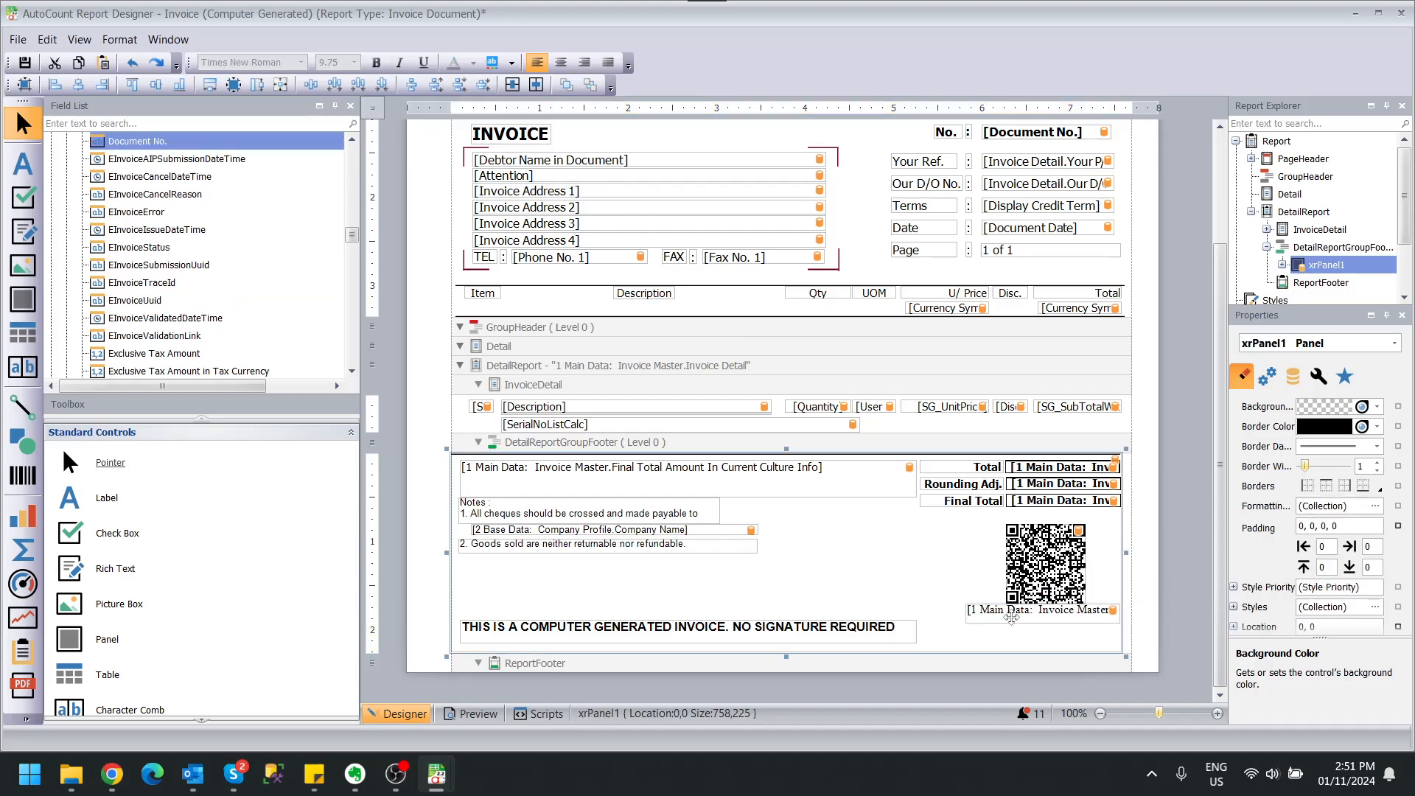
{"action": "left_click", "coordinate": [1009, 611]}
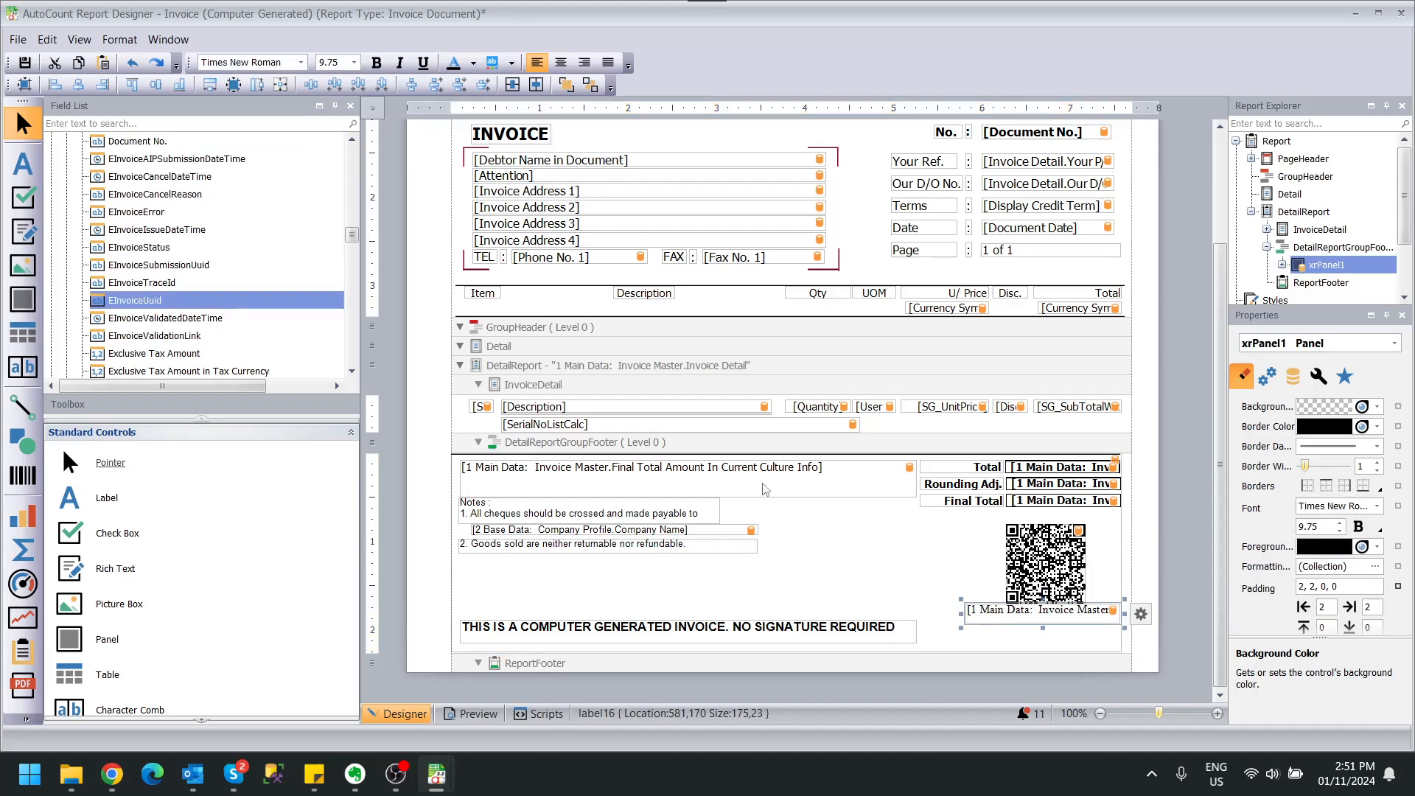
{"action": "left_click", "coordinate": [376, 62]}
{"action": "left_click", "coordinate": [825, 599]}
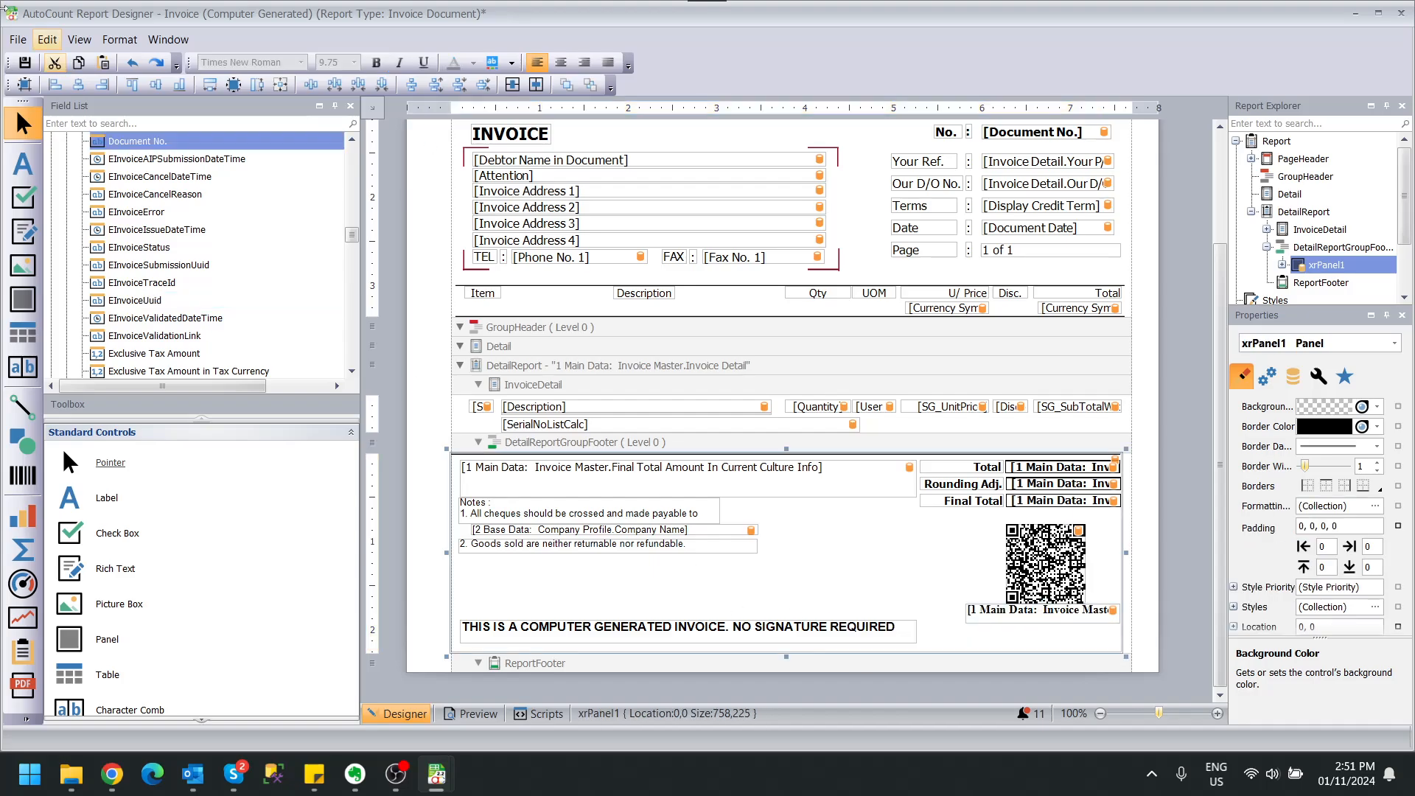
{"action": "left_click", "coordinate": [17, 42]}
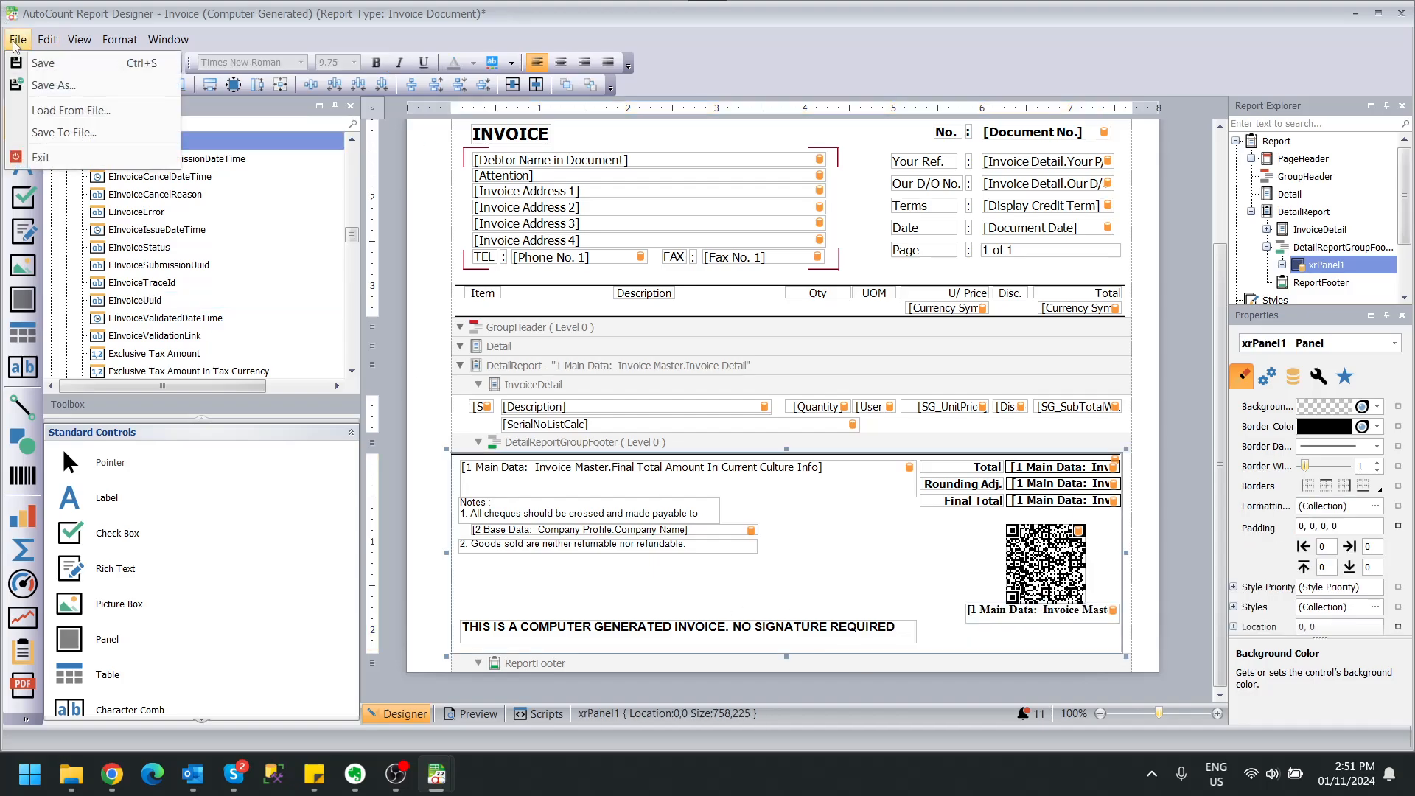
Save the layout as 'Invoice (Computer Generated with e-Invoice)' and minimise the designer.
{"action": "left_click", "coordinate": [66, 86]}
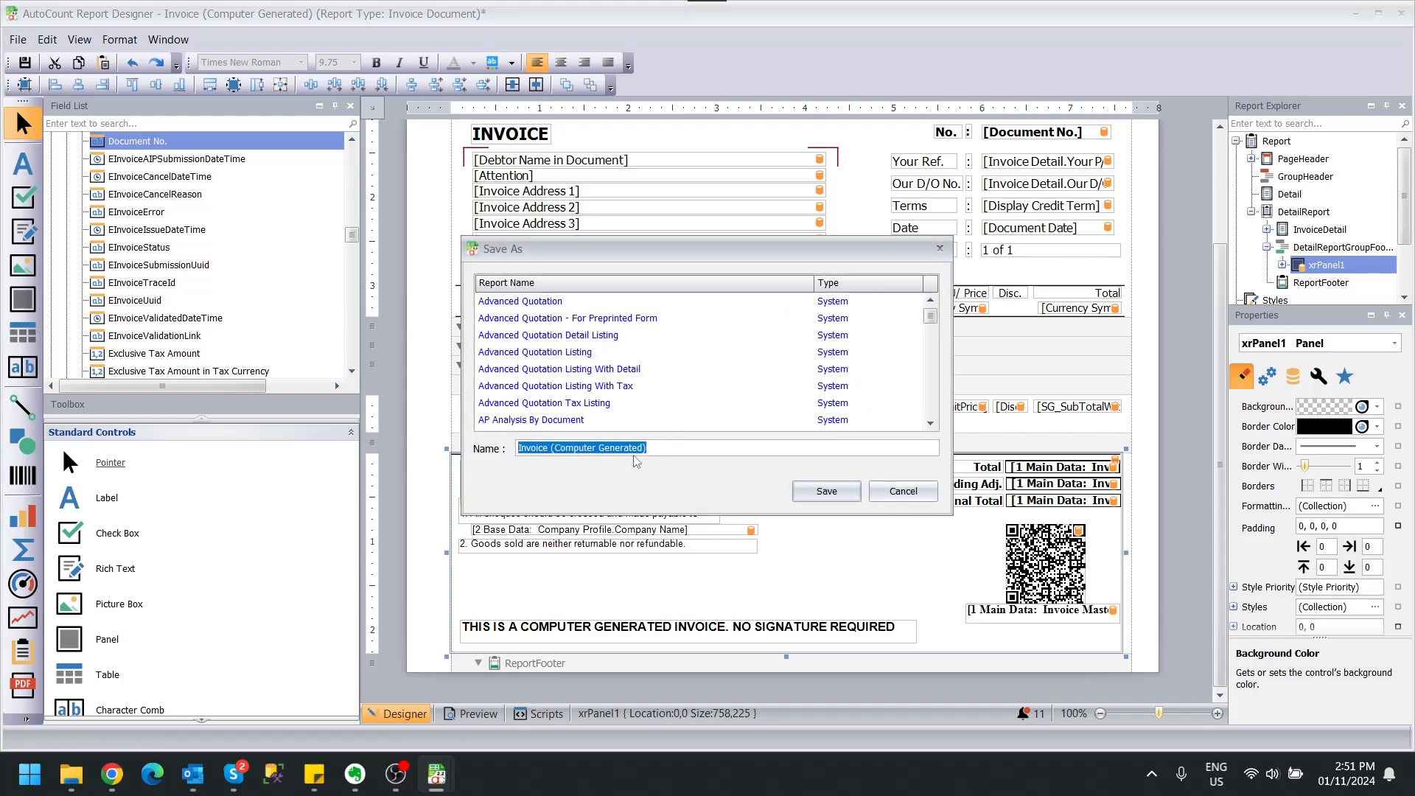
{"action": "left_click", "coordinate": [836, 446]}
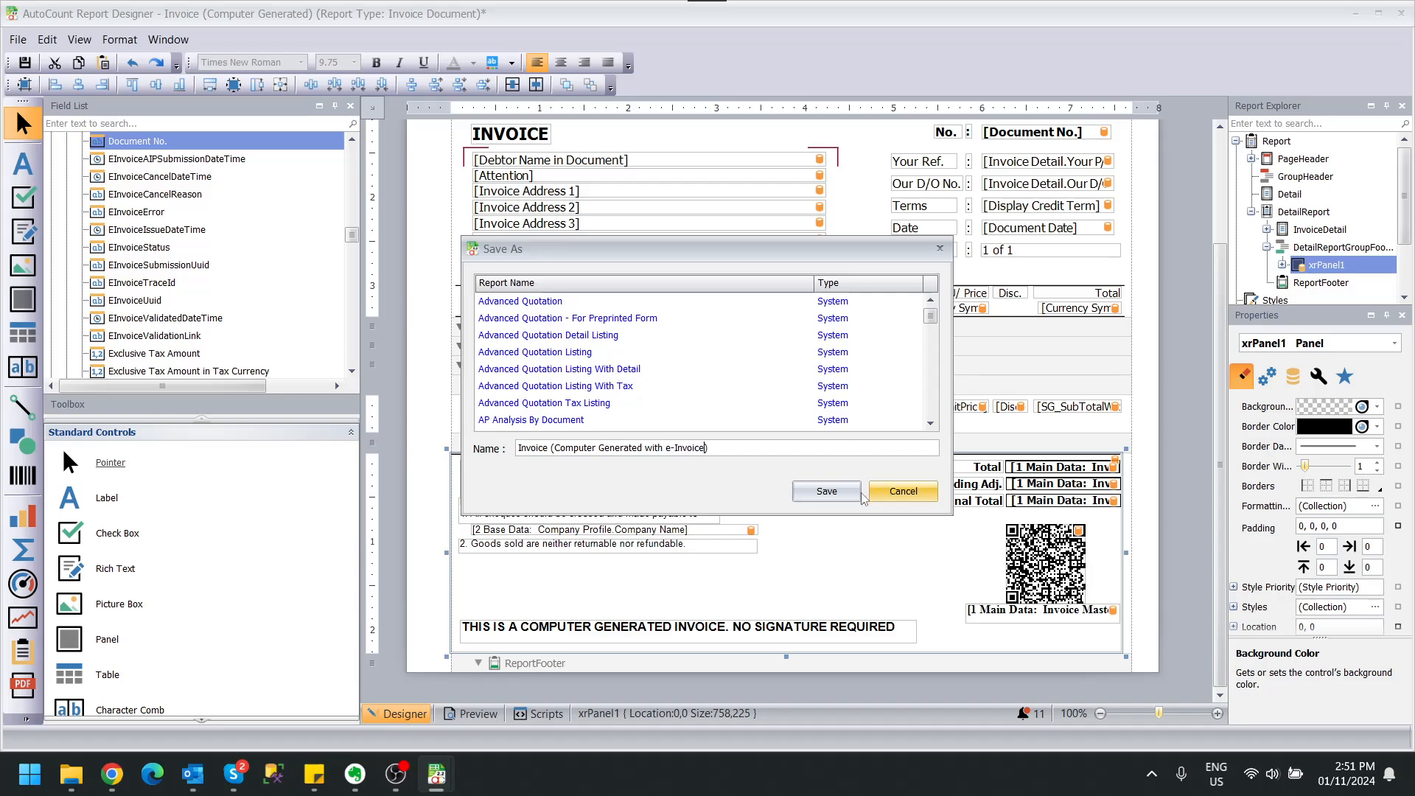
{"action": "left_click", "coordinate": [827, 491]}
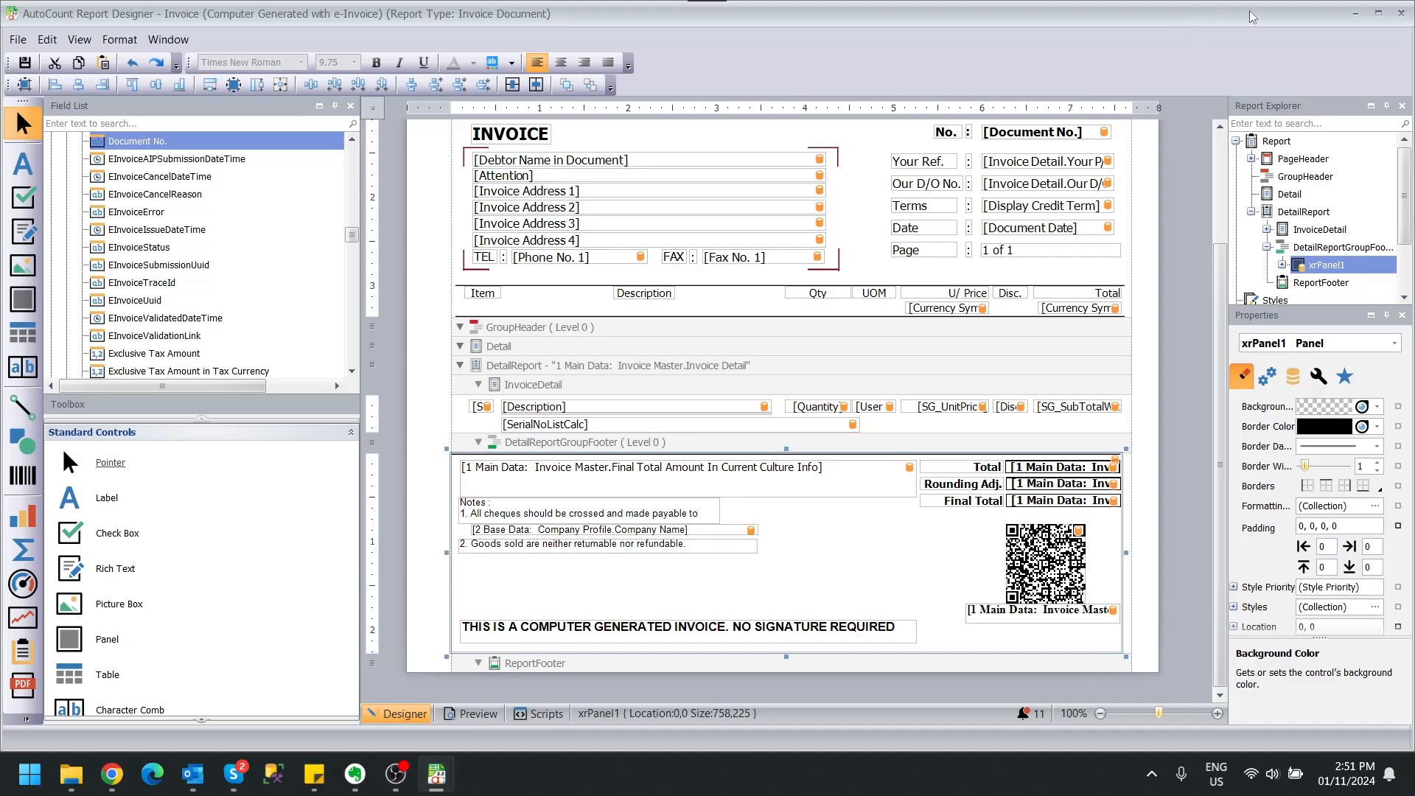
{"action": "left_click", "coordinate": [1354, 12]}
Close the design list and select invoice I-000019 in the Invoice list.
{"action": "left_click", "coordinate": [1355, 13]}
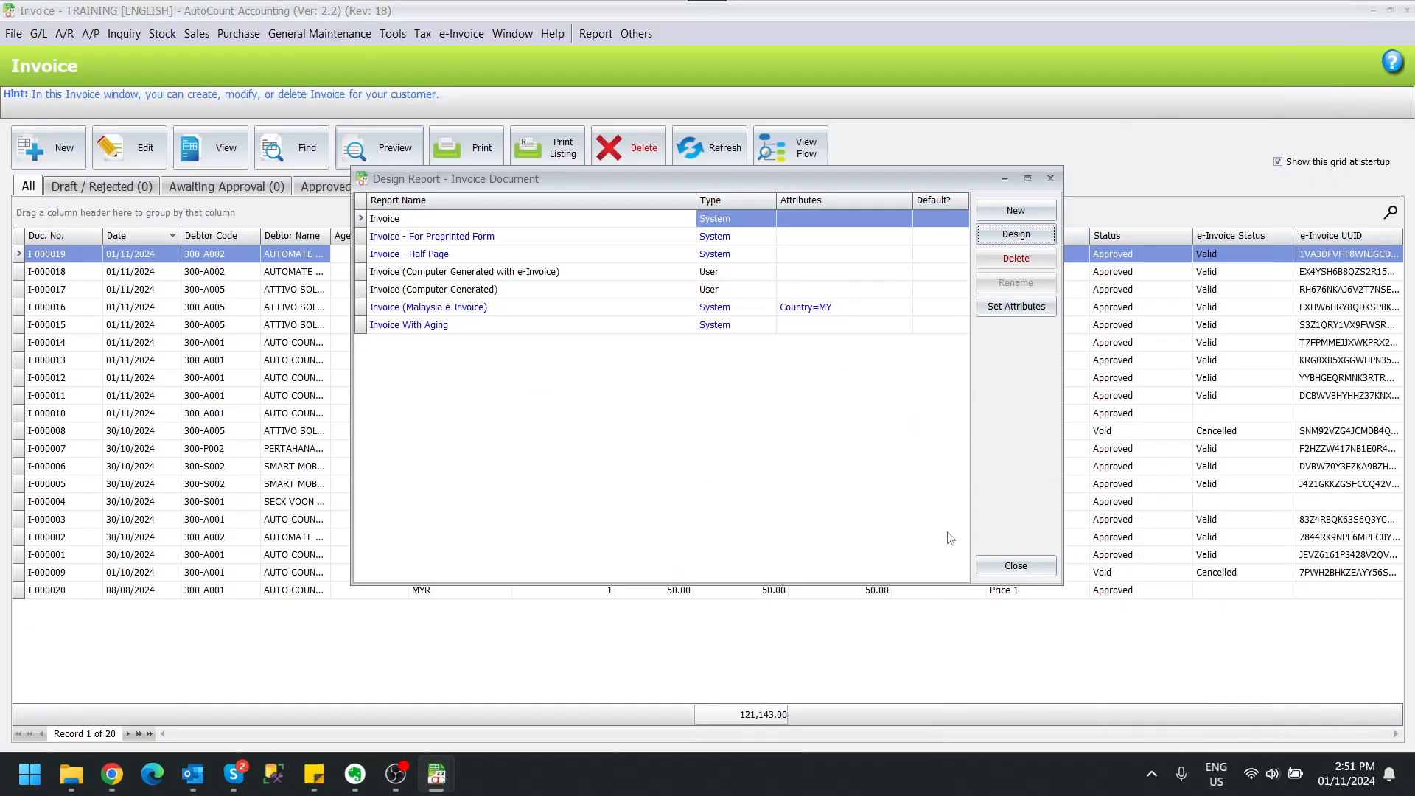
{"action": "left_click", "coordinate": [1015, 565]}
{"action": "left_click", "coordinate": [121, 344]}
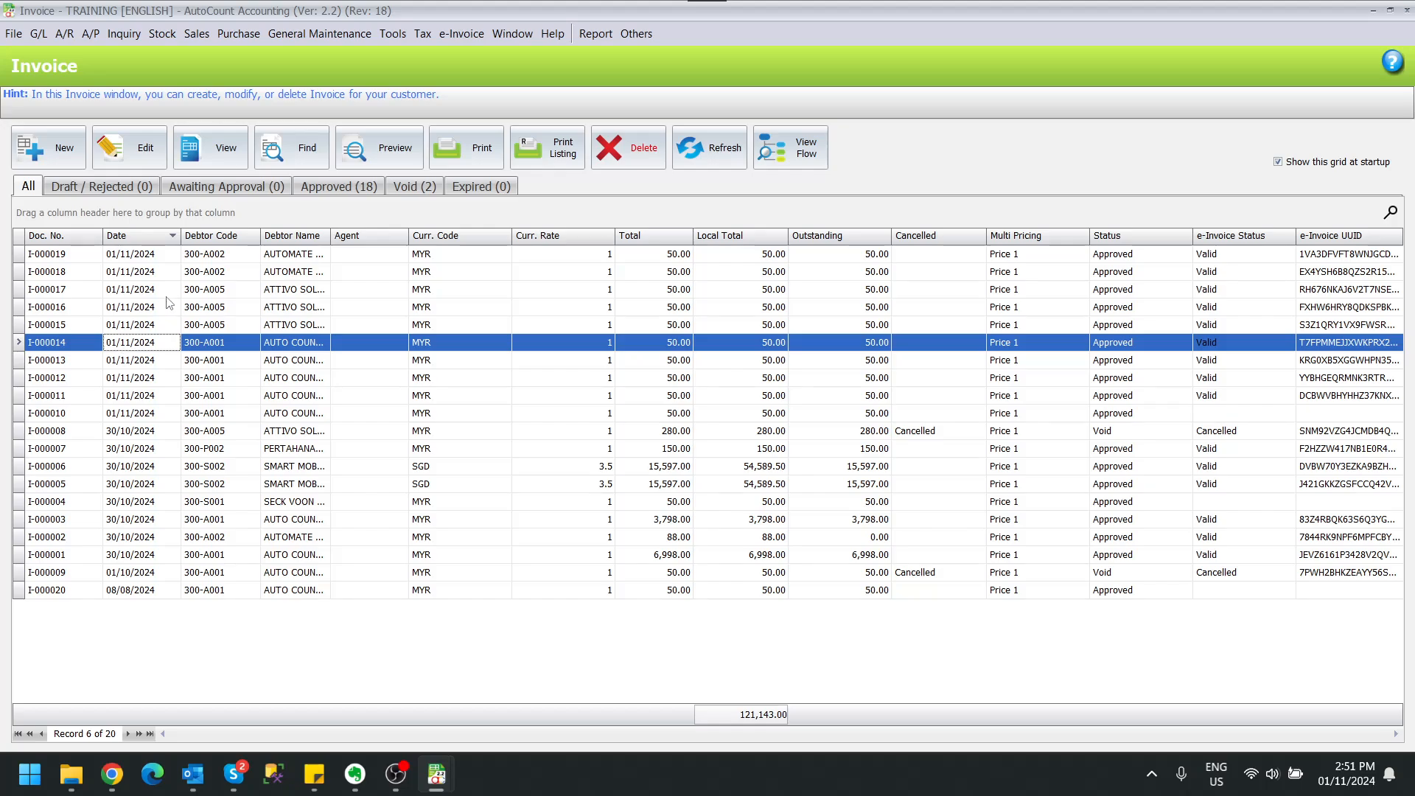
{"action": "left_click", "coordinate": [243, 255]}
Preview it as Invoice (Computer Generated with e-Invoice) and open the QR code's MyInvois validation page.
{"action": "left_click", "coordinate": [347, 149]}
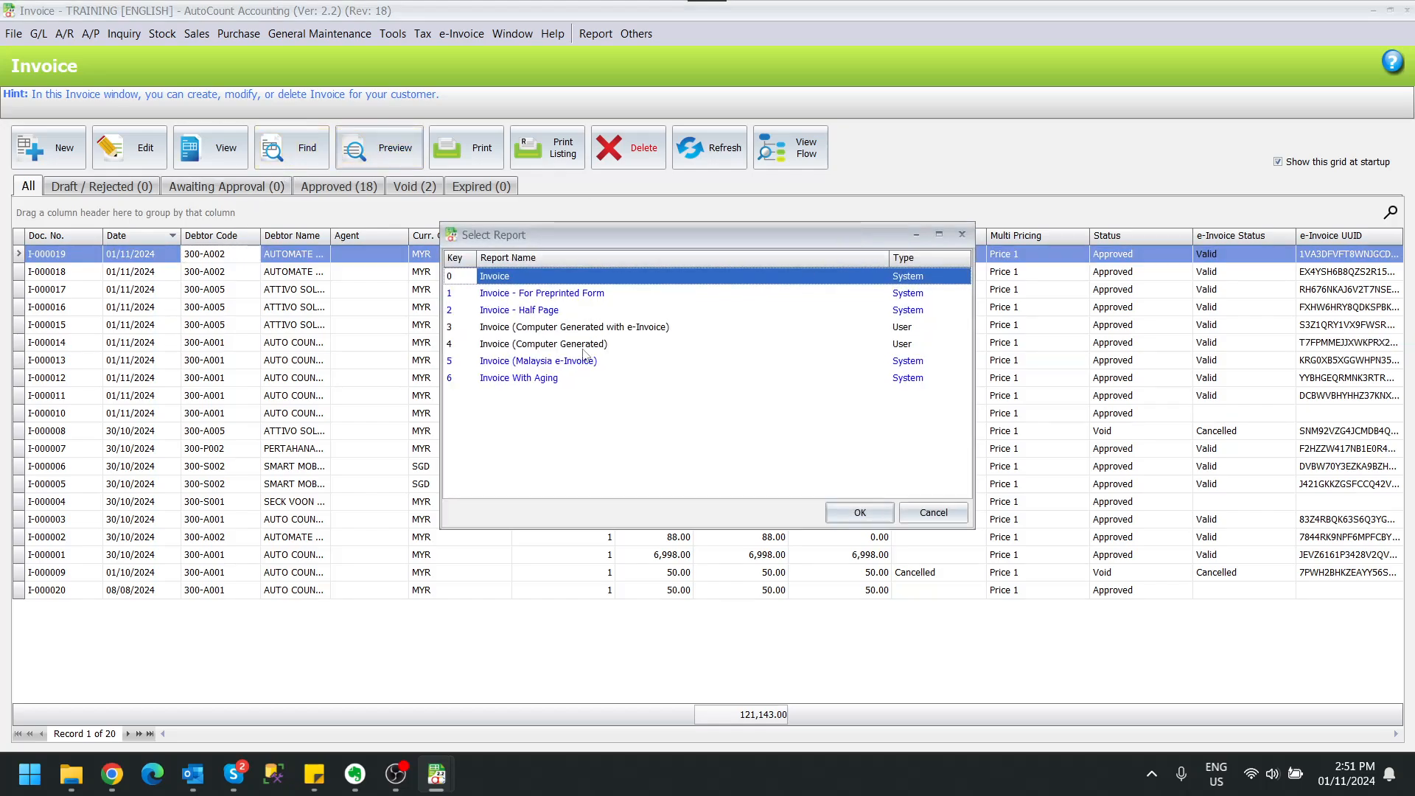
{"action": "left_click", "coordinate": [630, 328]}
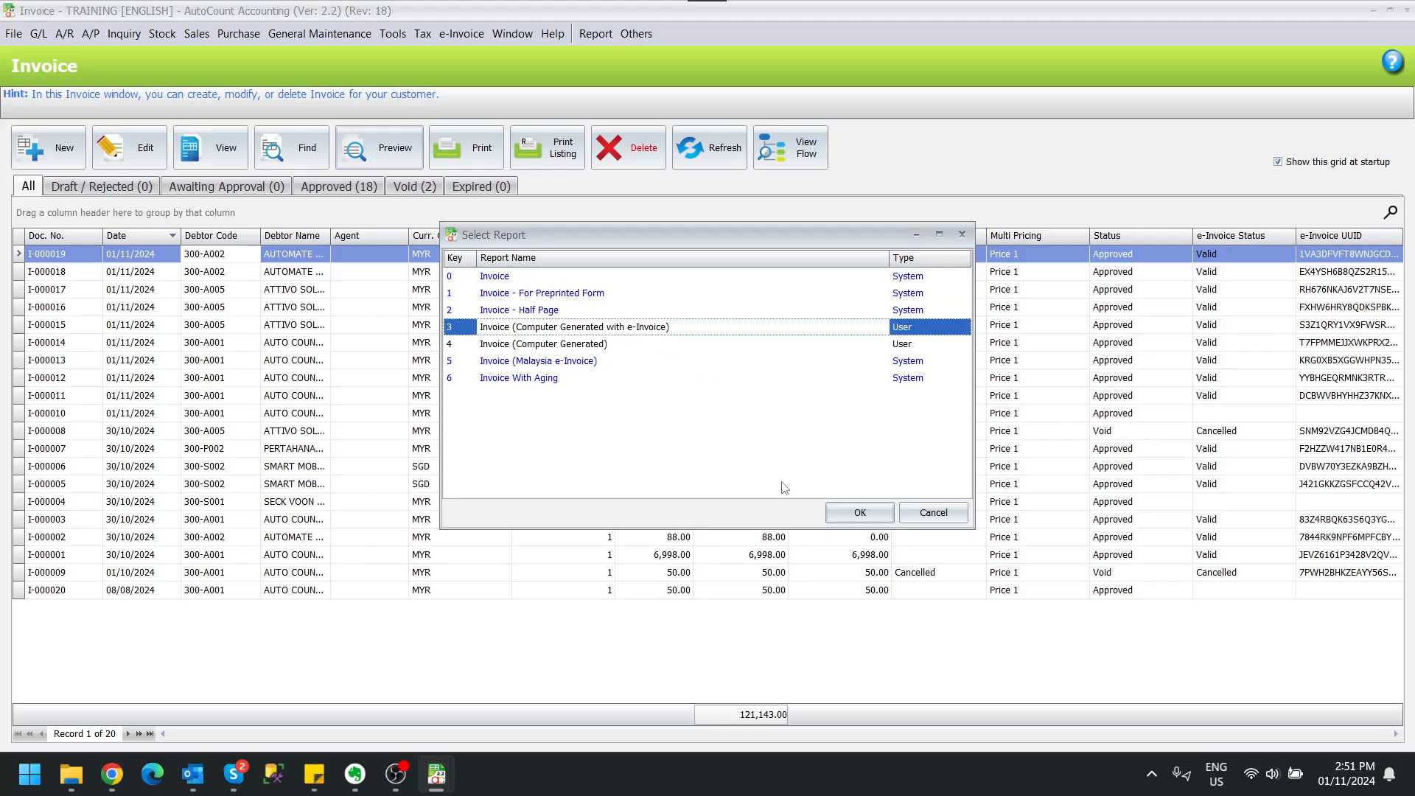
{"action": "left_click", "coordinate": [860, 512]}
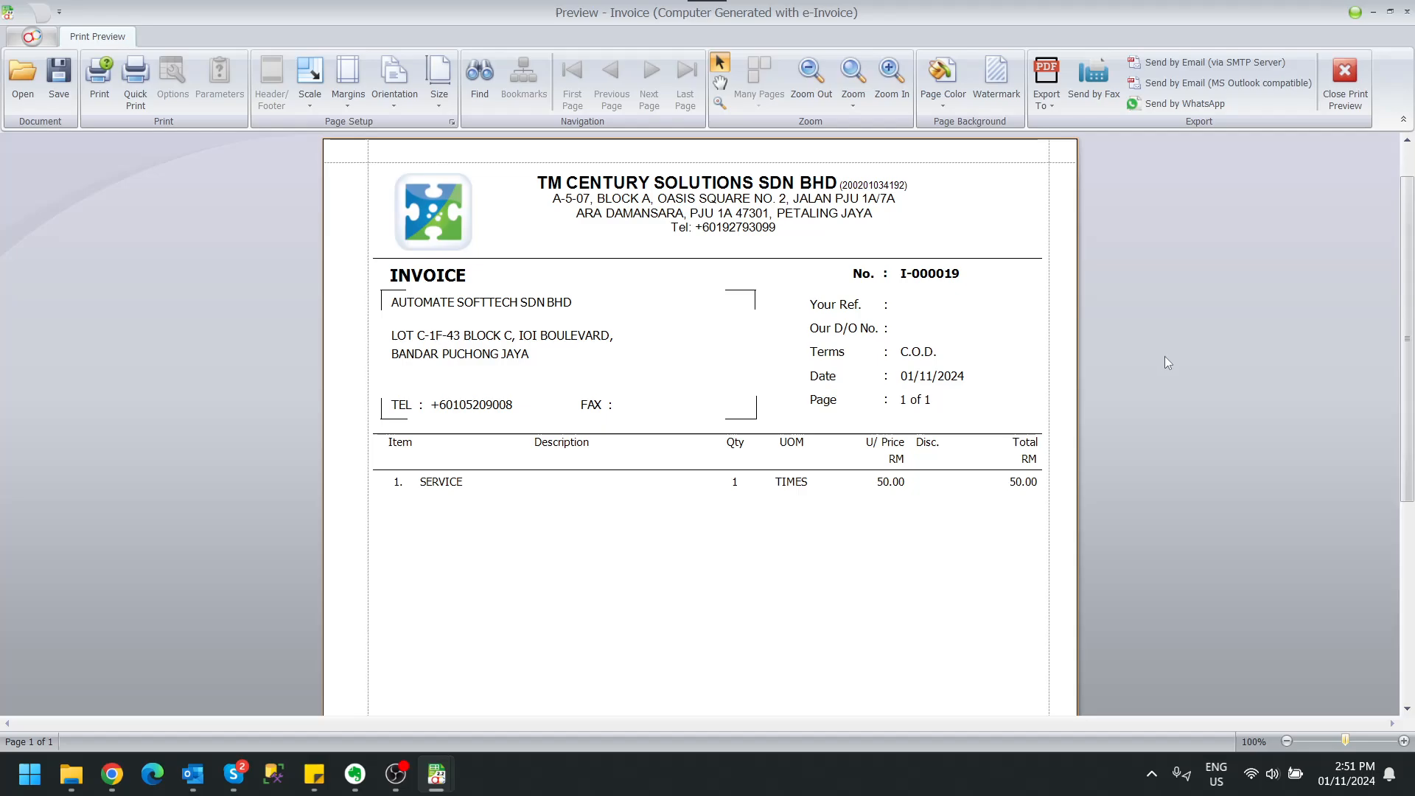
{"action": "scroll", "coordinate": [1164, 355], "scroll_direction": "down", "scroll_amount": 6}
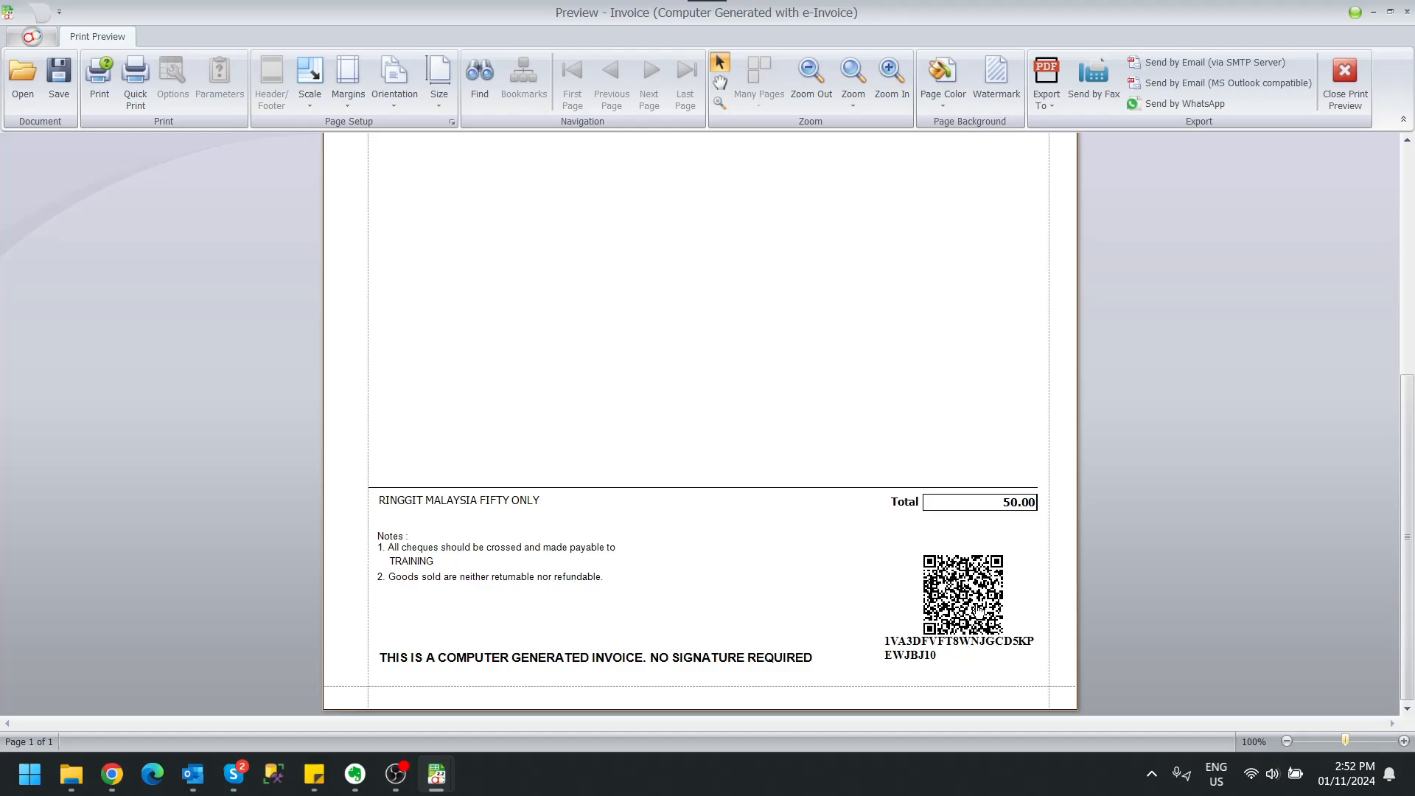
{"action": "left_click", "coordinate": [950, 594]}
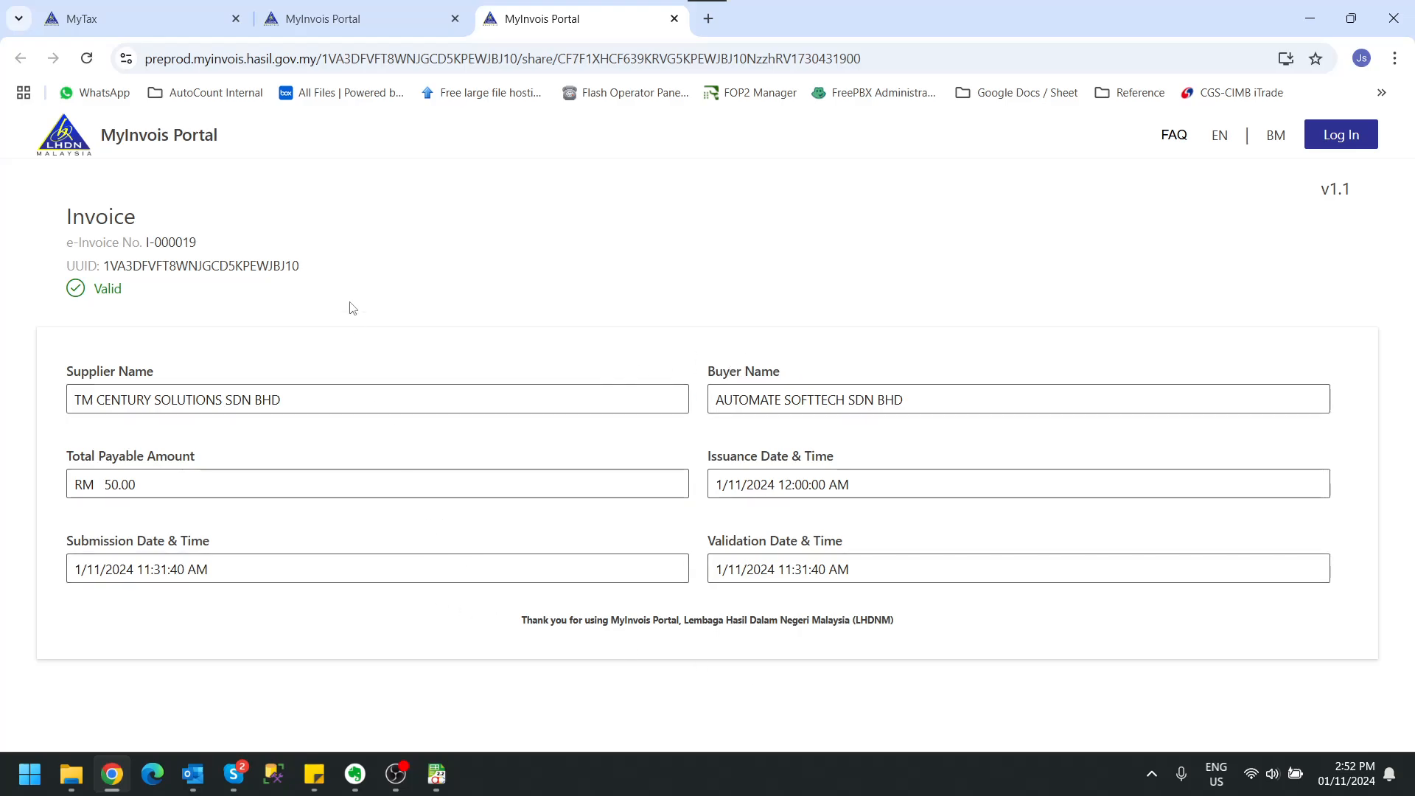
Leave the MyInvois validation page and return to invoice I-000019's e-Invoice print preview.
{"action": "left_click", "coordinate": [674, 18]}
{"action": "left_click", "coordinate": [1310, 19]}
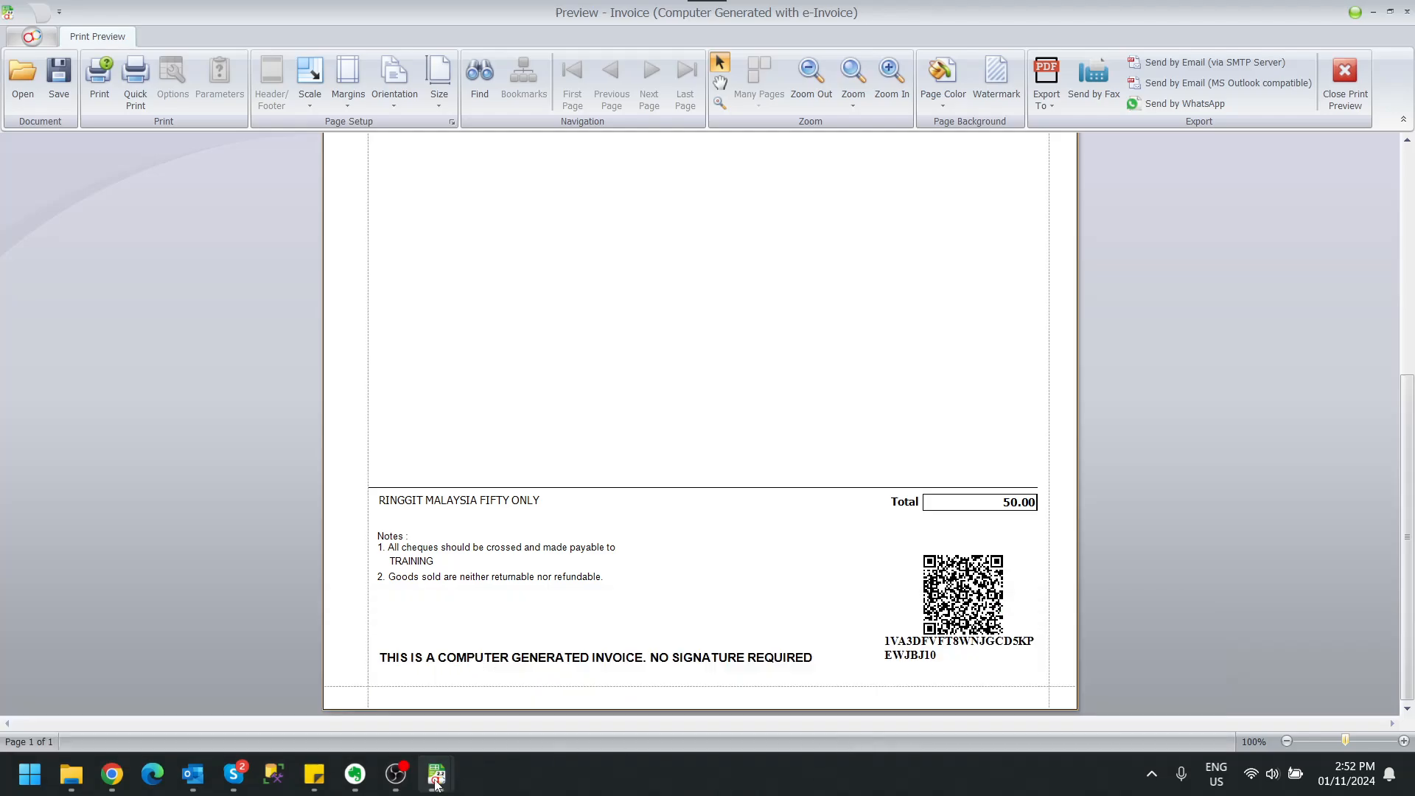
In the Computer Generated with e-Invoice layout, widen the UUID label under the QR code leftward to 226.
{"action": "mouse_move", "coordinate": [435, 783]}
{"action": "left_click", "coordinate": [881, 670]}
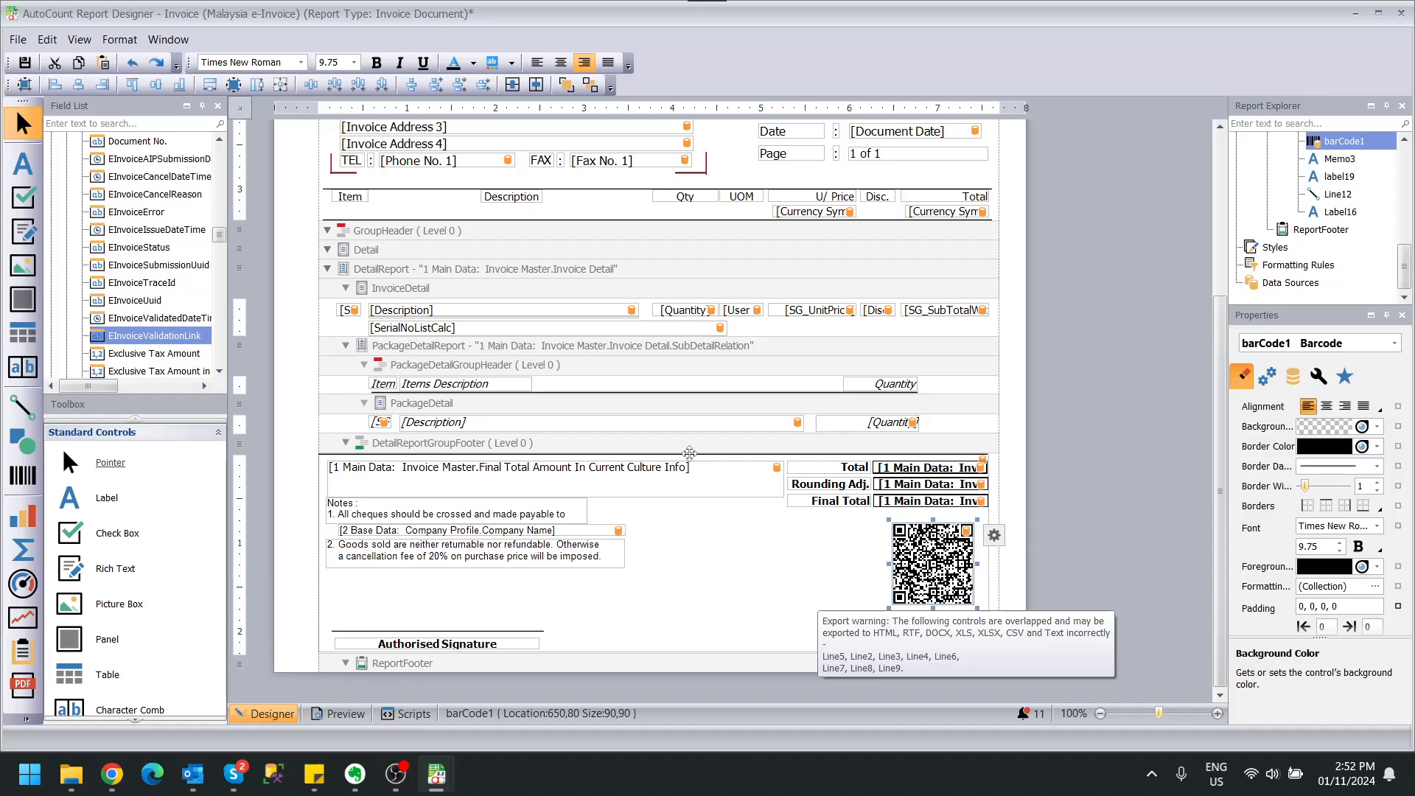
{"action": "mouse_move", "coordinate": [455, 791]}
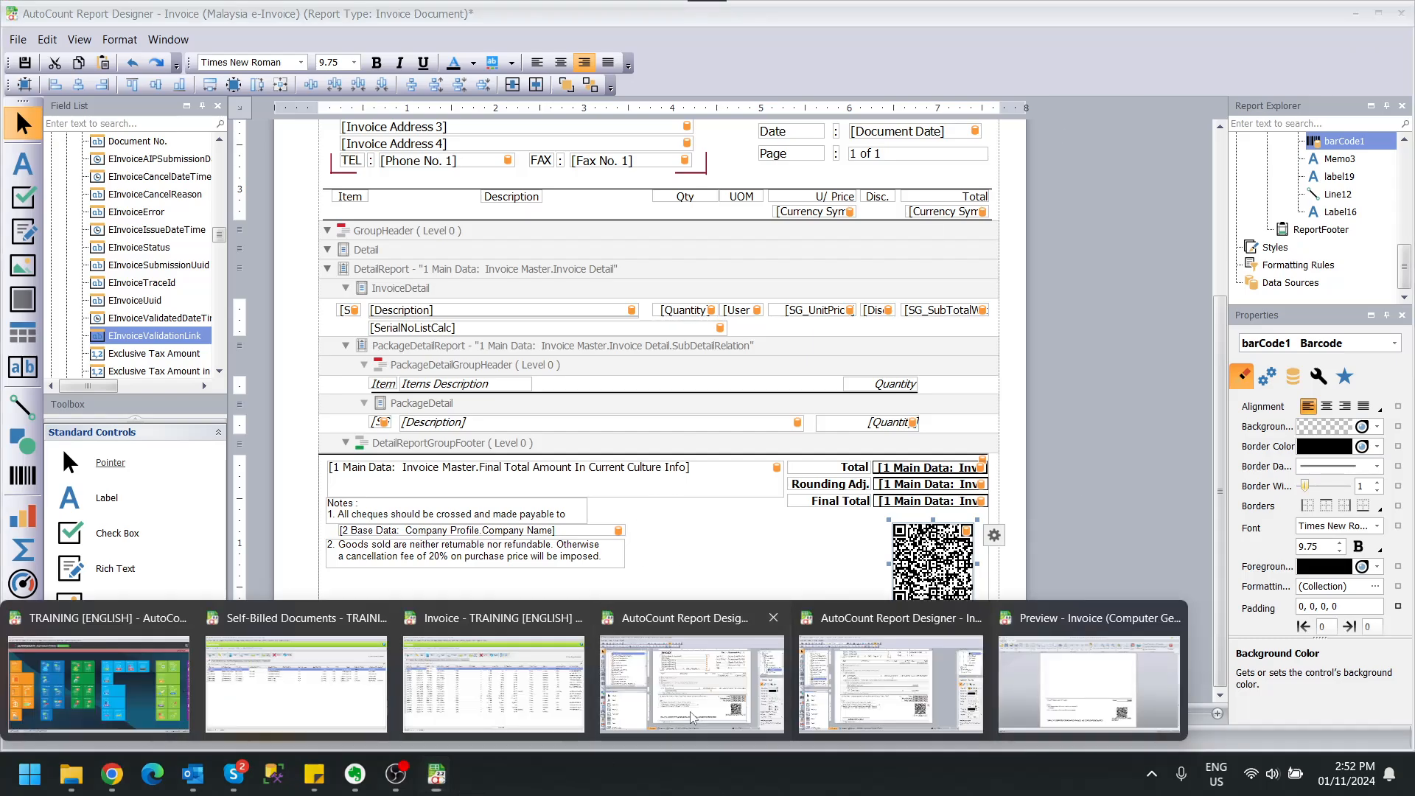
{"action": "left_click", "coordinate": [692, 685]}
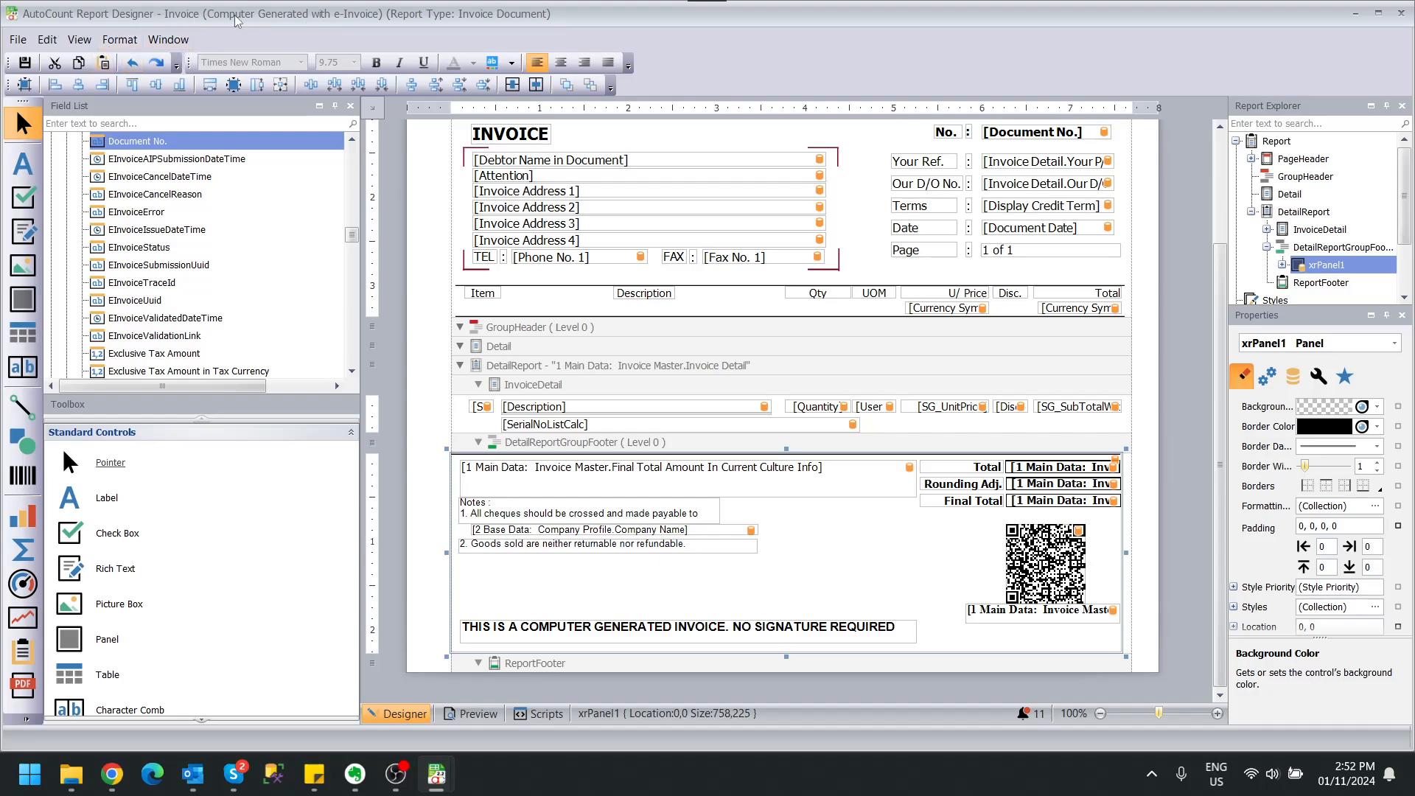
{"action": "left_click", "coordinate": [988, 611]}
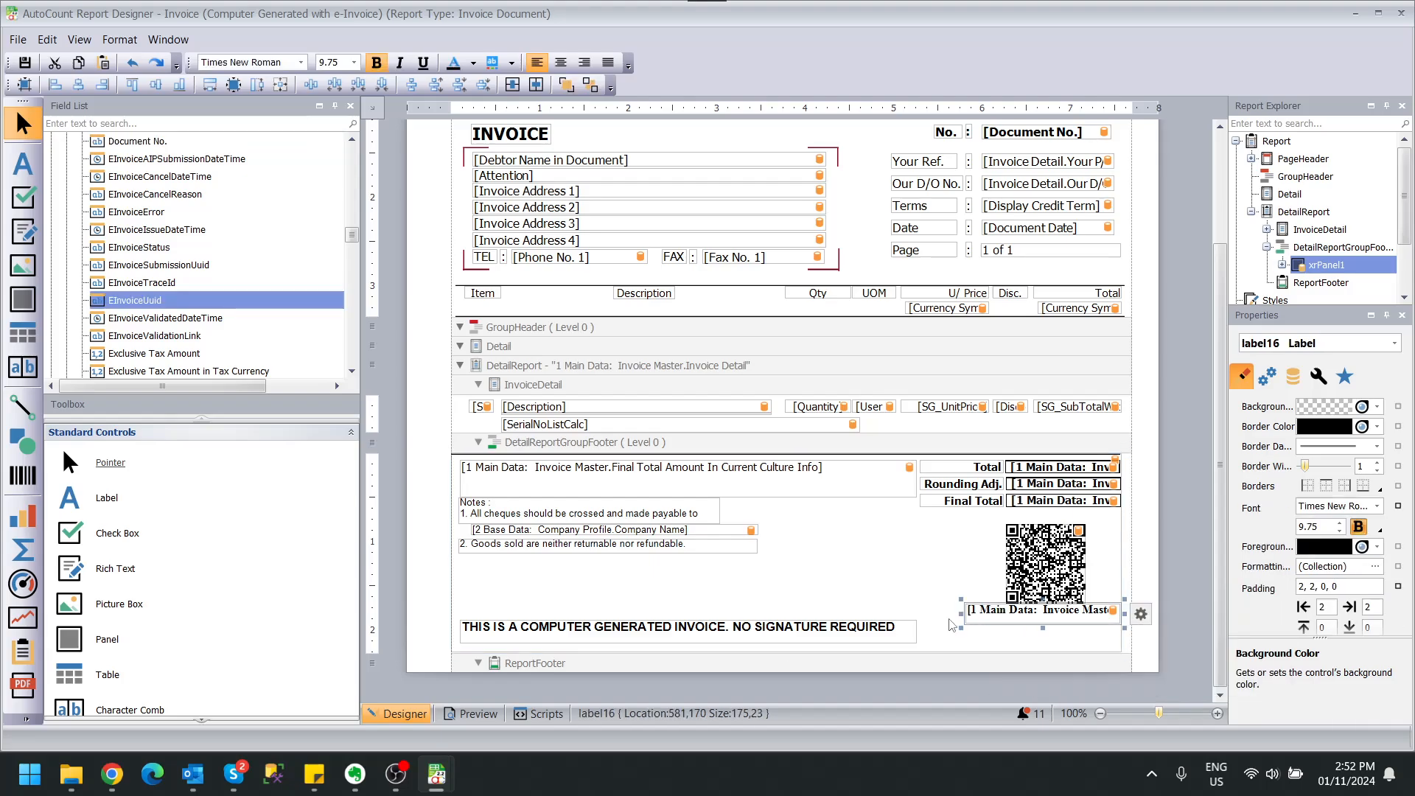
{"action": "left_click_drag", "start_coordinate": [958, 613], "coordinate": [915, 614]}
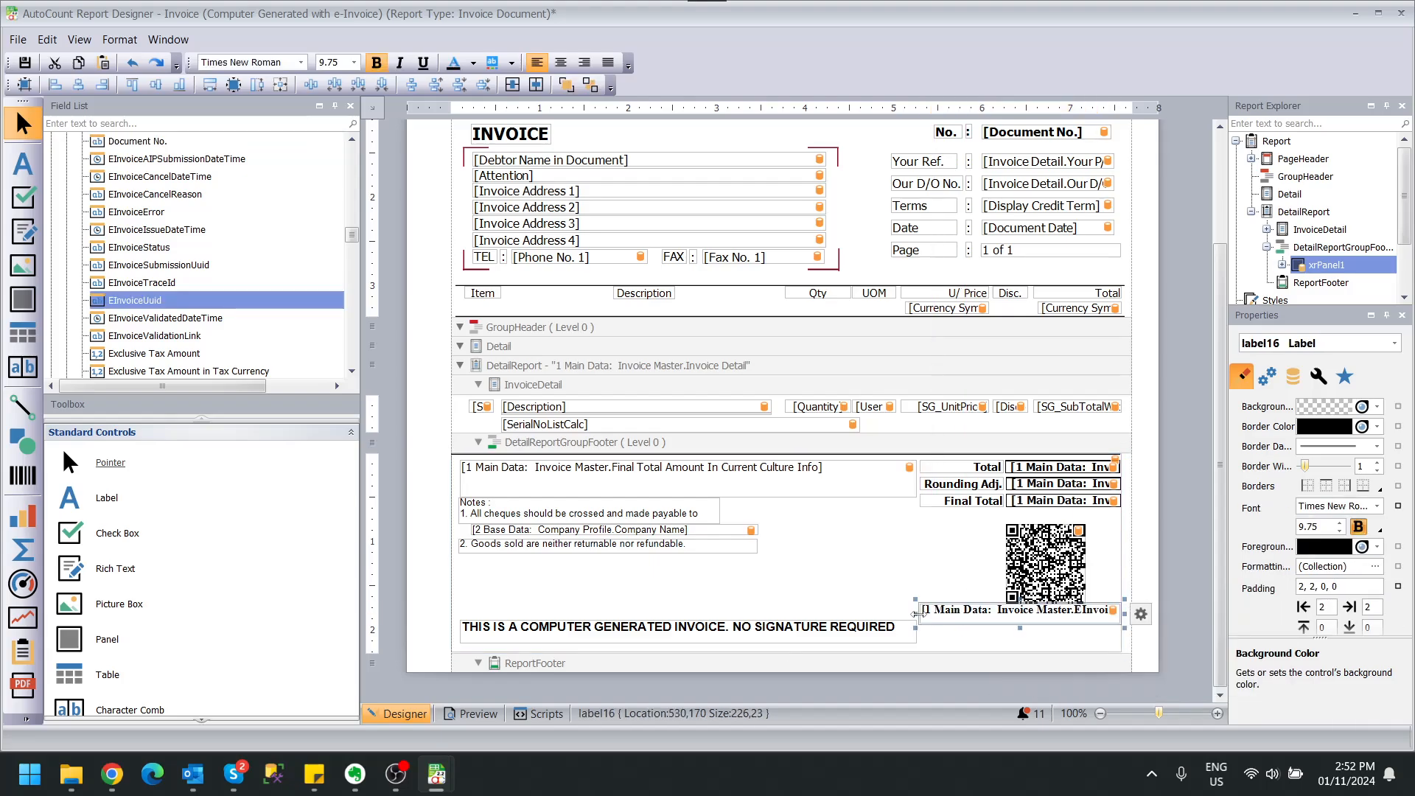
{"action": "key", "text": "Escape"}
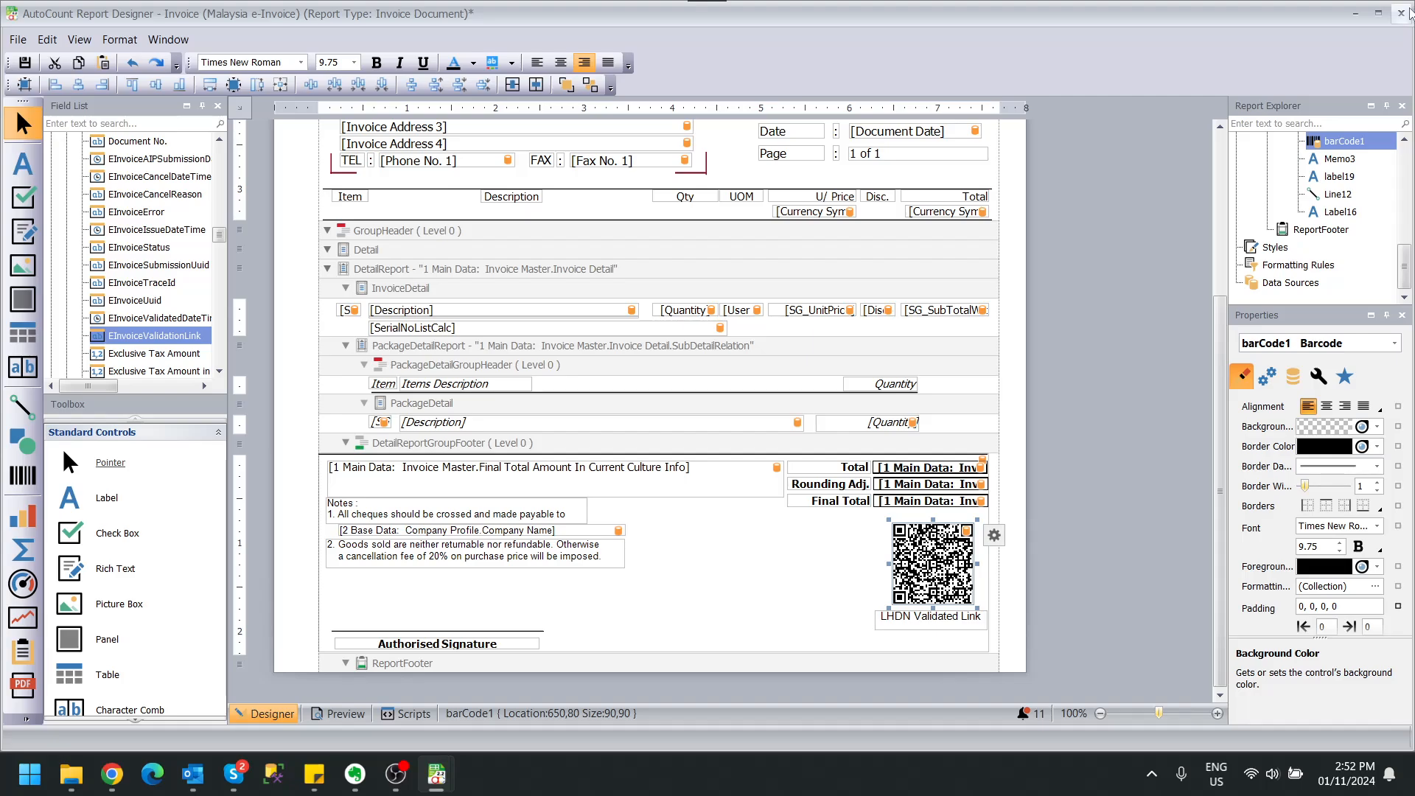
Discard the Malaysia e-Invoice layout, then re-preview I-000019 with the Computer Generated with e-Invoice format.
{"action": "left_click", "coordinate": [1406, 13]}
{"action": "left_click", "coordinate": [710, 406]}
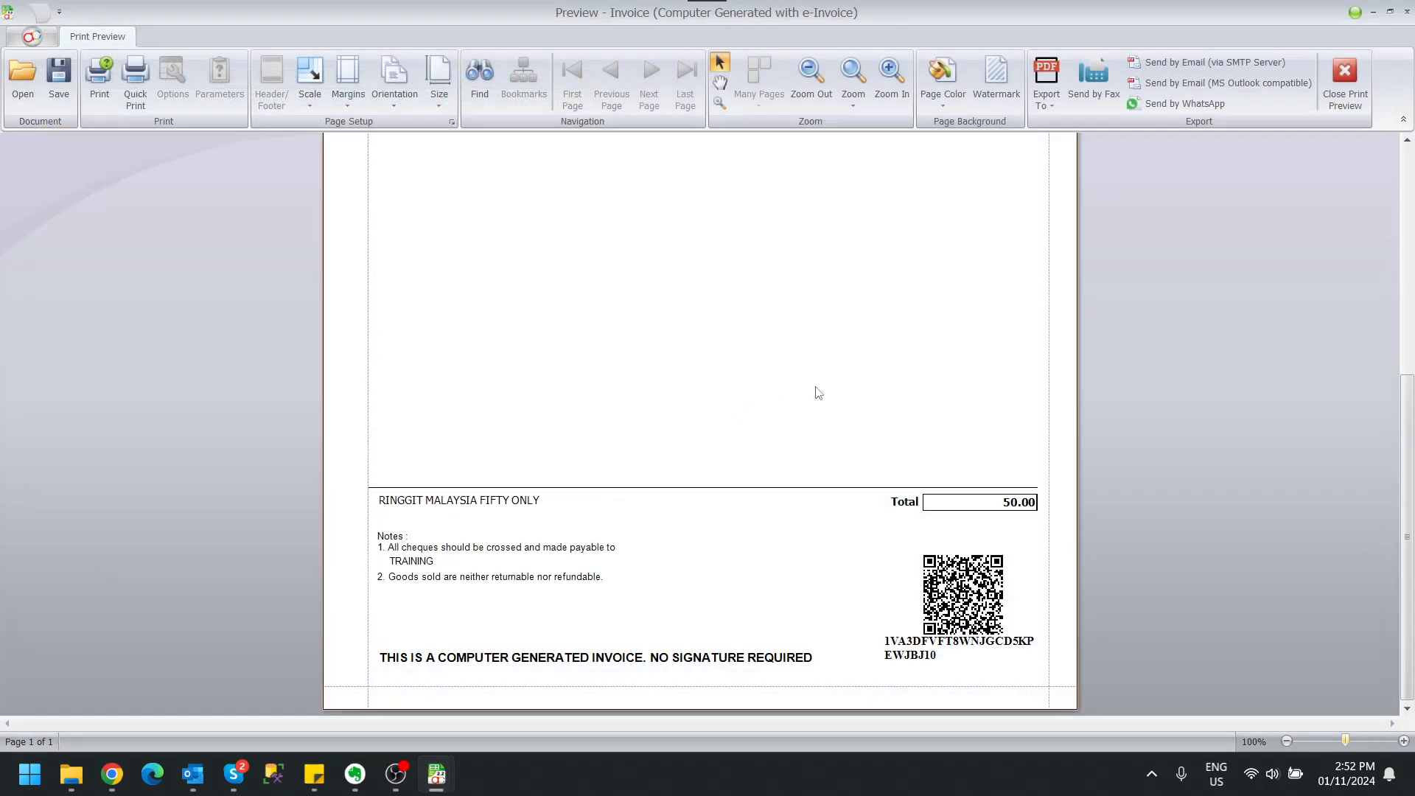
{"action": "left_click", "coordinate": [1345, 81]}
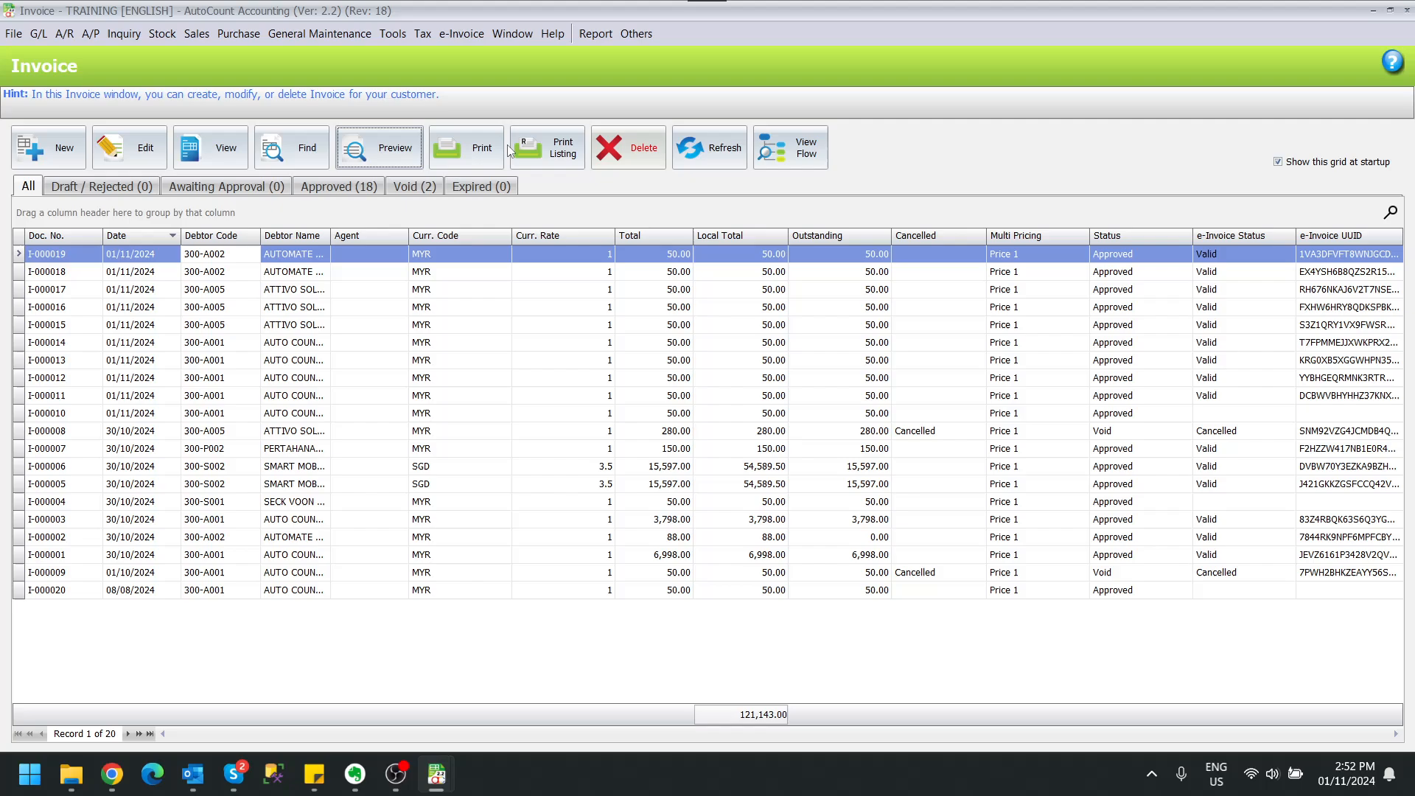
{"action": "left_click", "coordinate": [371, 149]}
{"action": "double_click", "coordinate": [596, 333]}
{"action": "scroll", "coordinate": [900, 433], "scroll_direction": "down", "scroll_amount": 8}
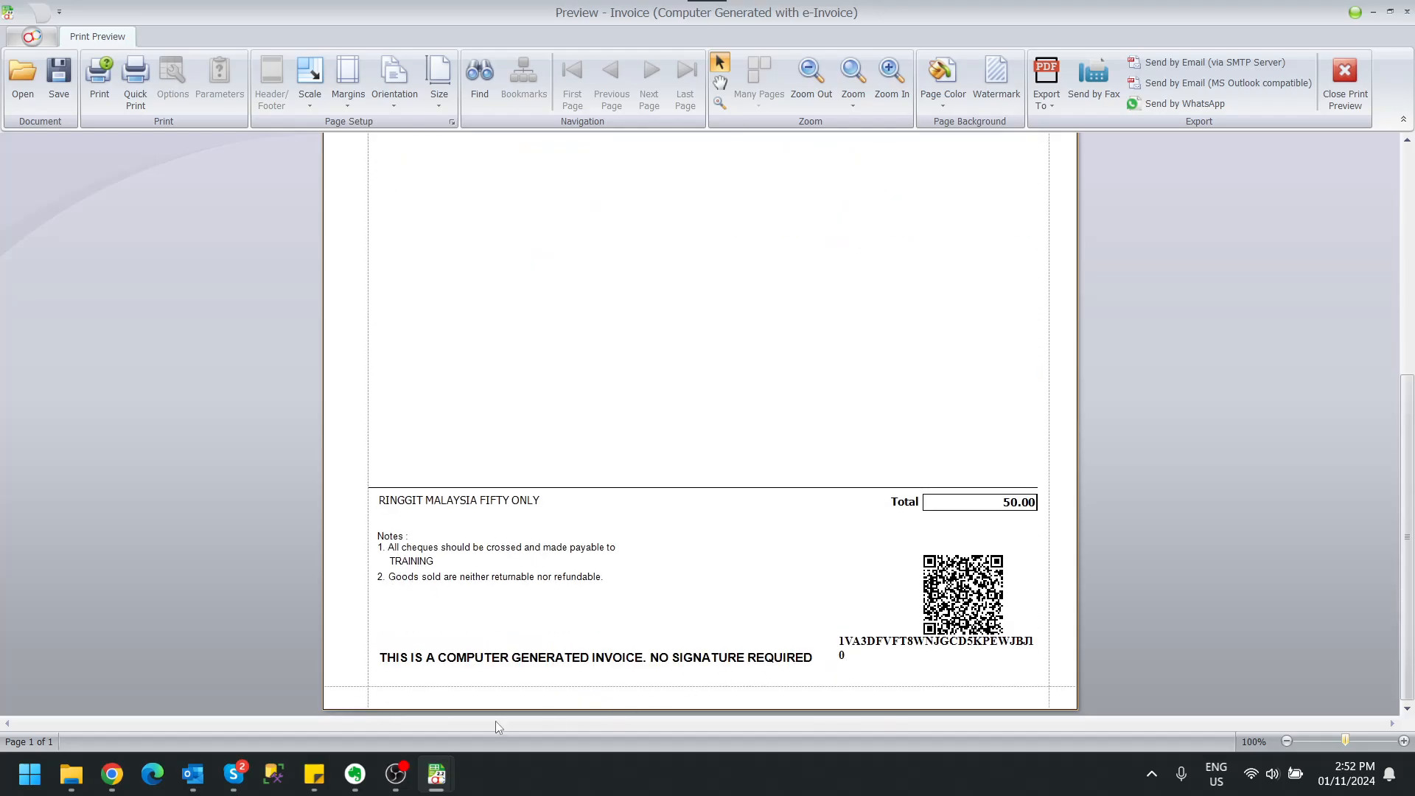
Extend the UUID label's left edge slightly further and save the report layout.
{"action": "mouse_move", "coordinate": [436, 774]}
{"action": "left_click", "coordinate": [699, 684]}
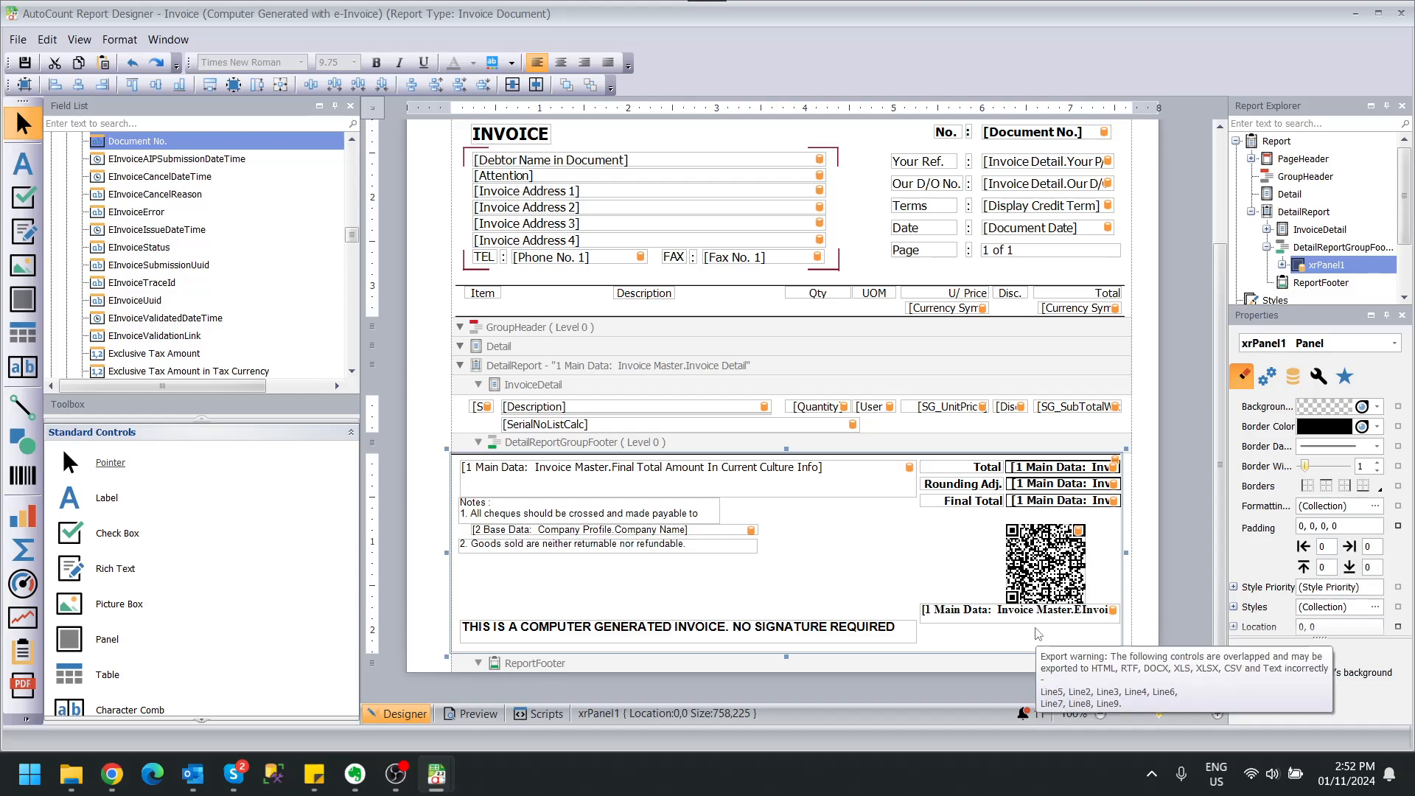
{"action": "left_click", "coordinate": [1031, 612]}
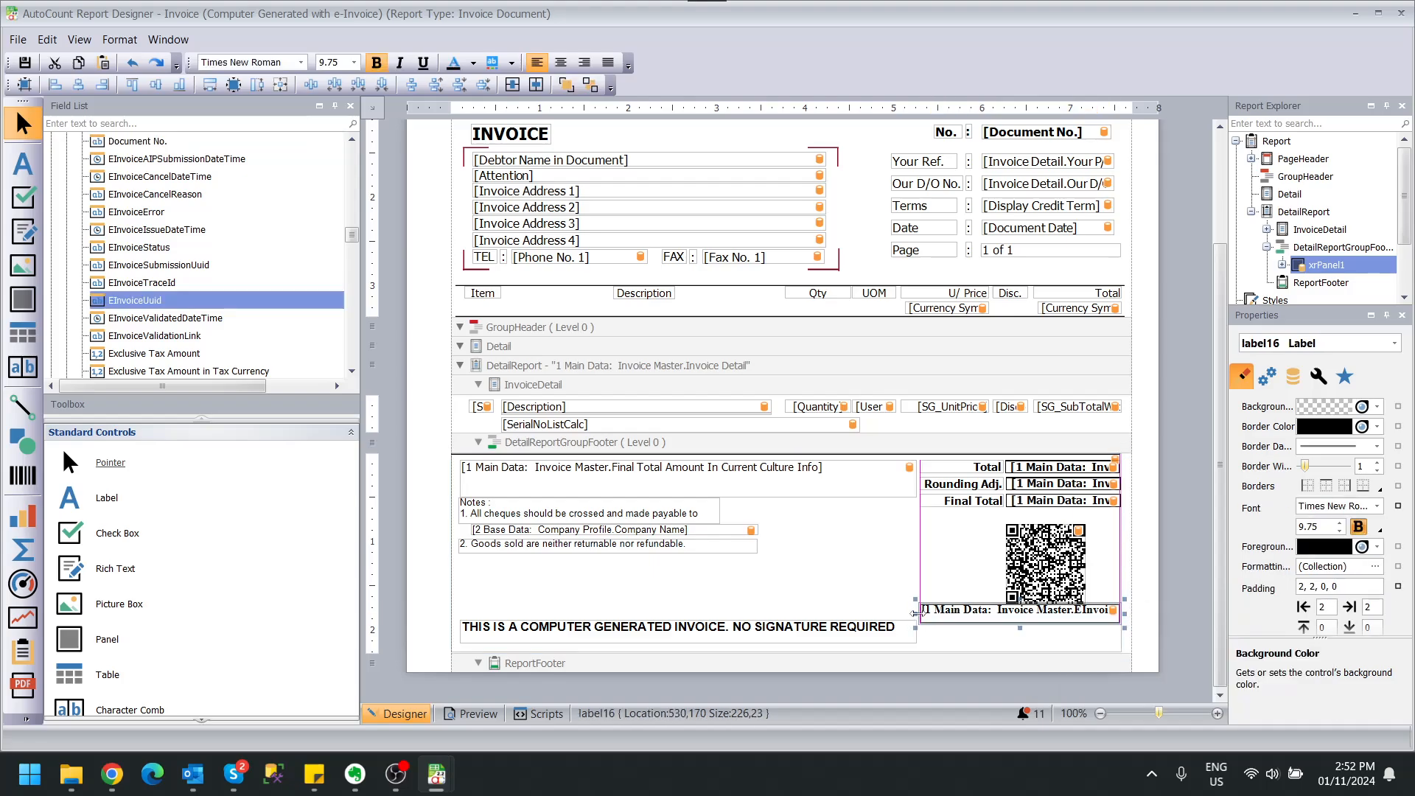
{"action": "left_click_drag", "start_coordinate": [916, 613], "coordinate": [913, 614]}
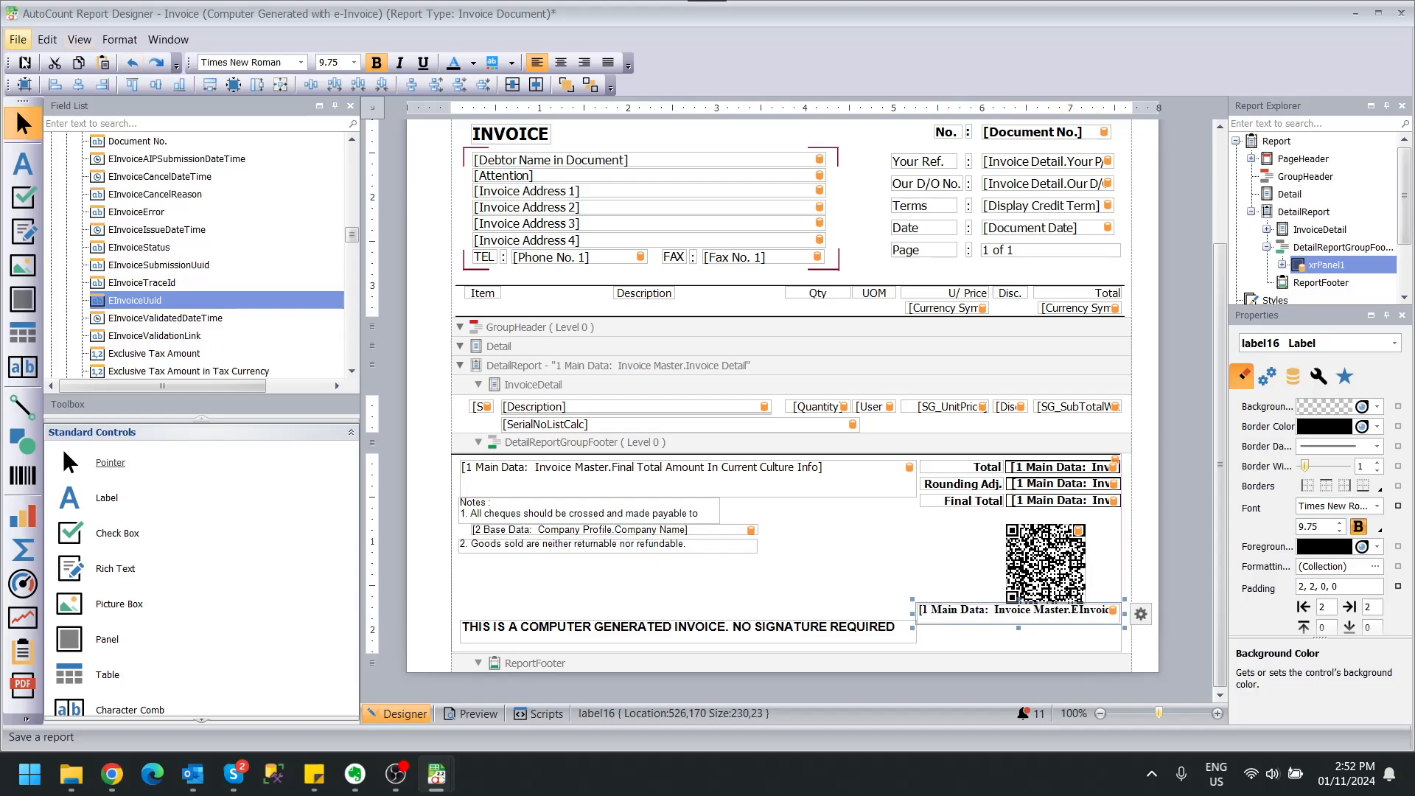
{"action": "left_click", "coordinate": [24, 62]}
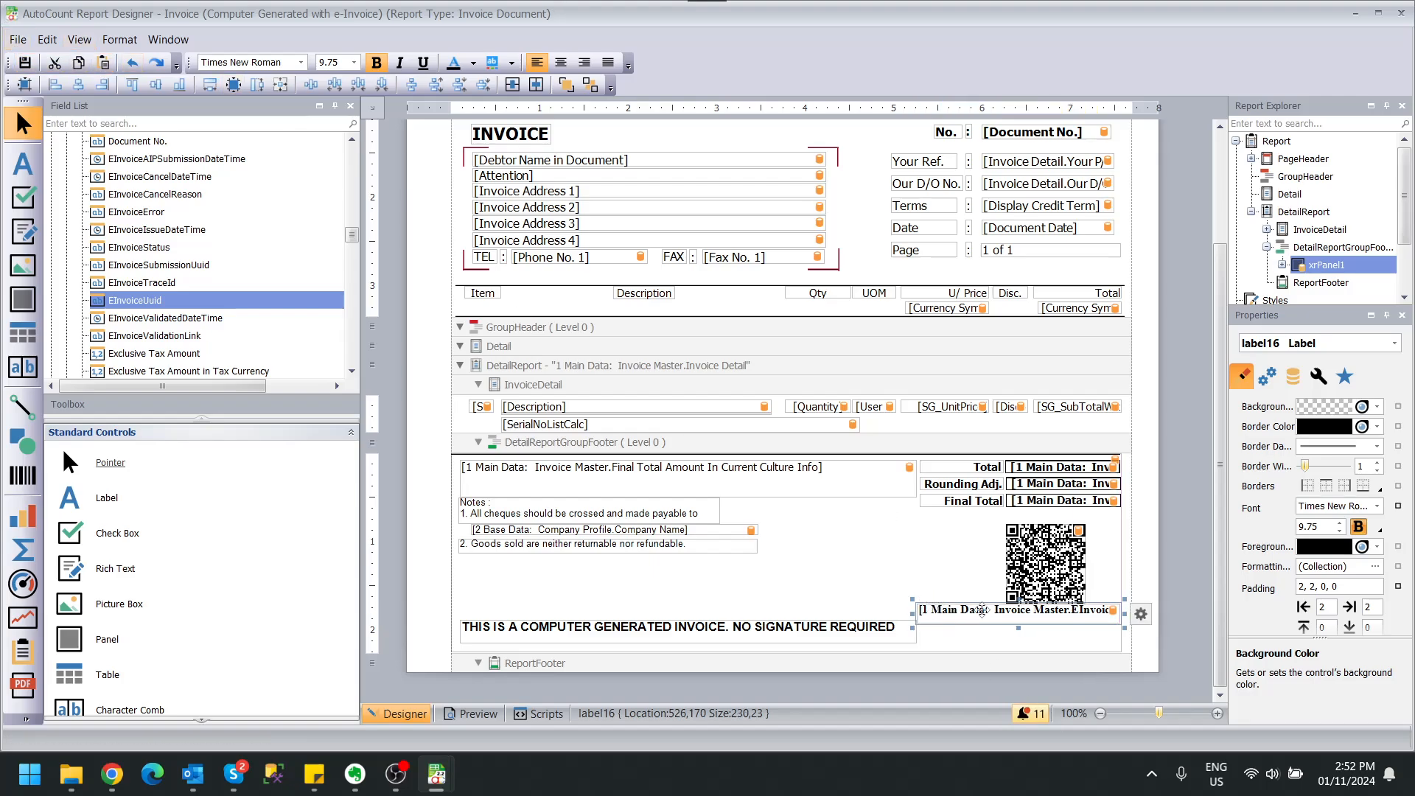
{"action": "left_click", "coordinate": [355, 62]}
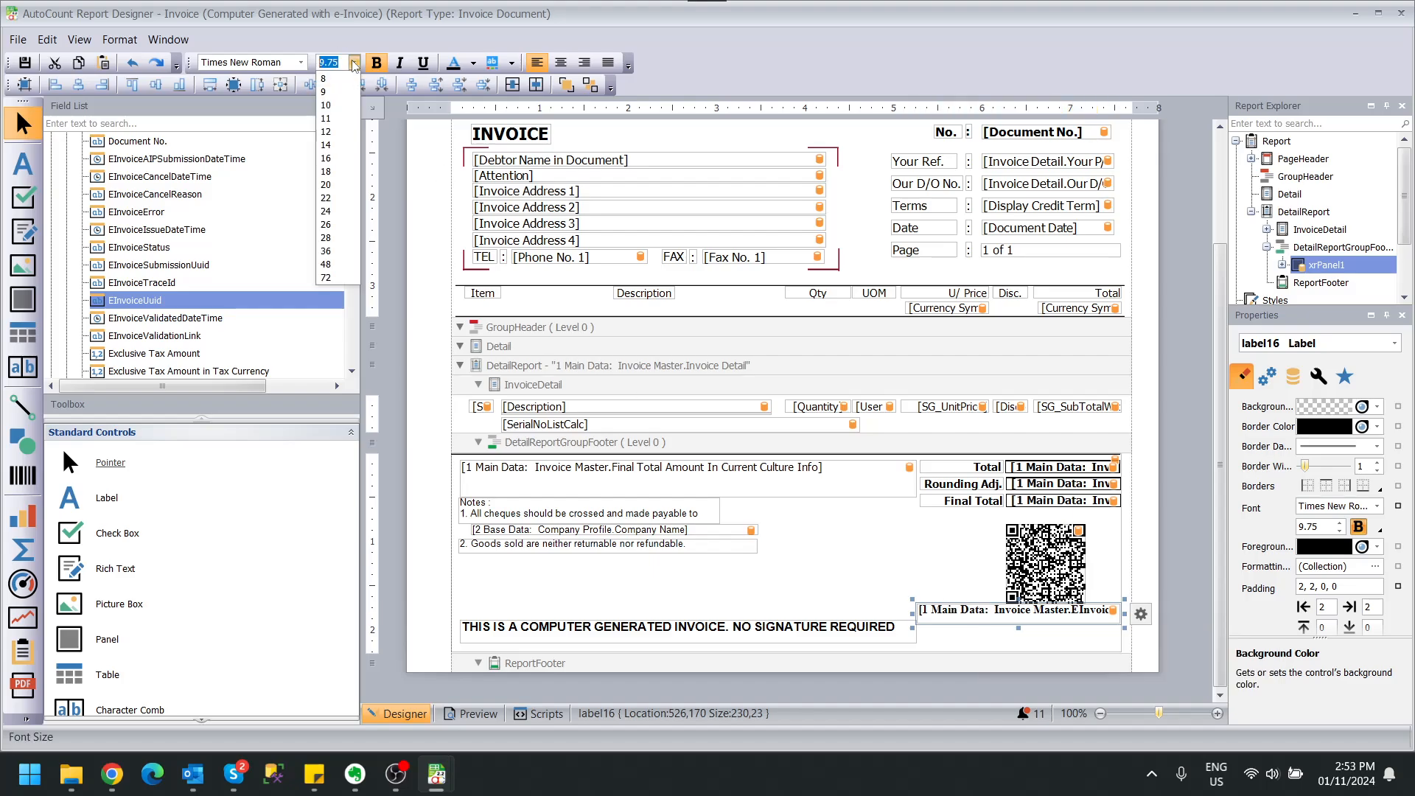
{"action": "left_click", "coordinate": [345, 62]}
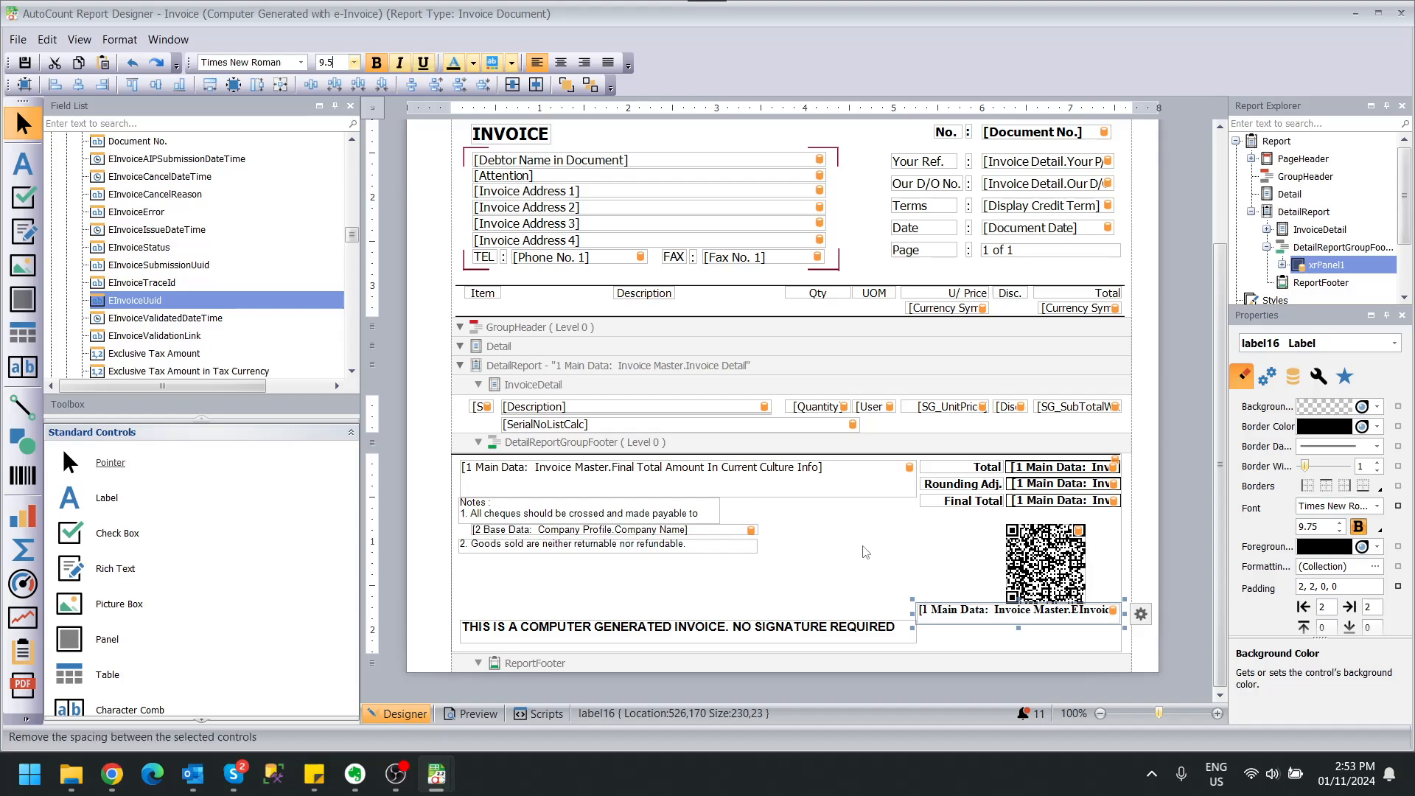
{"action": "left_click", "coordinate": [904, 564]}
{"action": "left_click", "coordinate": [26, 62]}
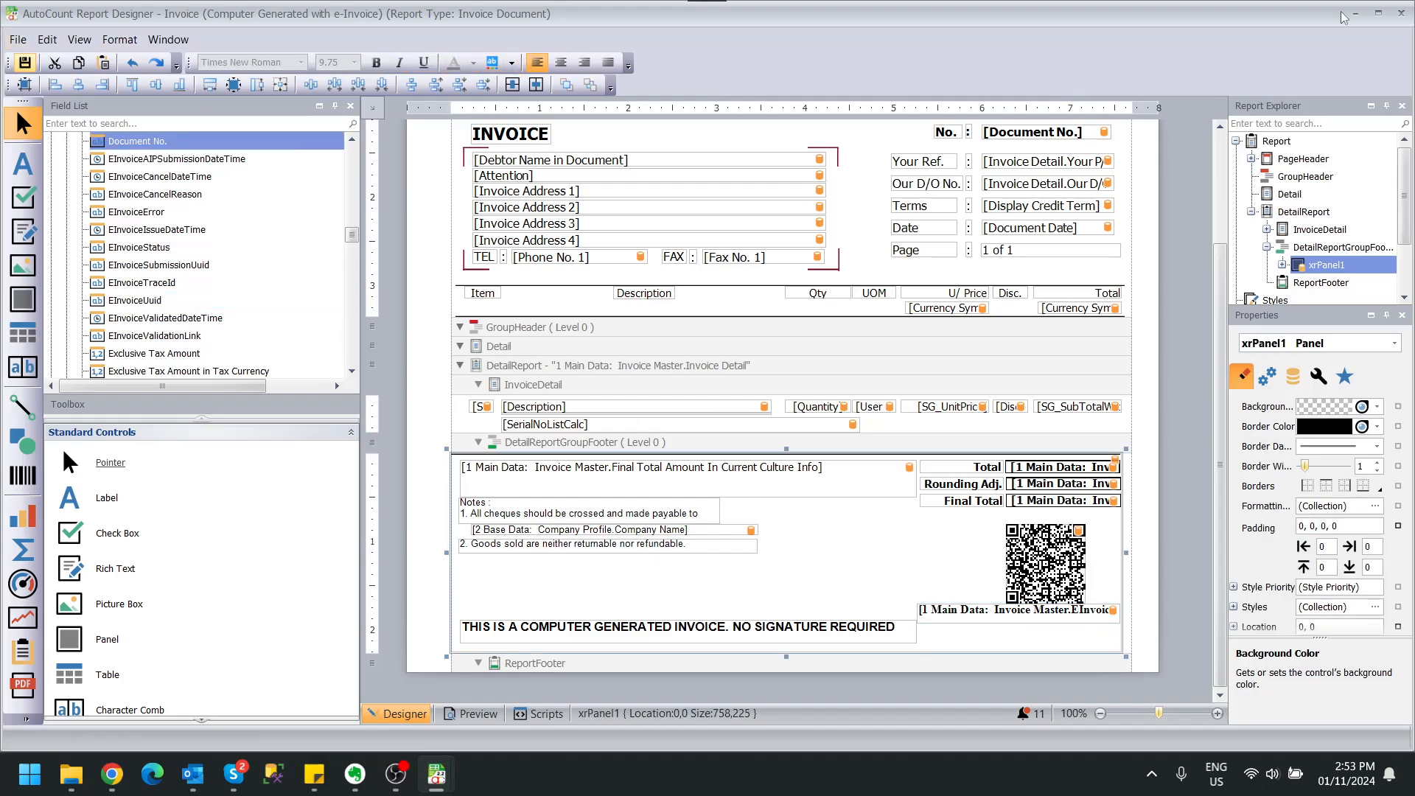
Re-preview I-000019 with the Computer Generated with e-Invoice report to check the UUID, then close it.
{"action": "left_click", "coordinate": [1400, 12]}
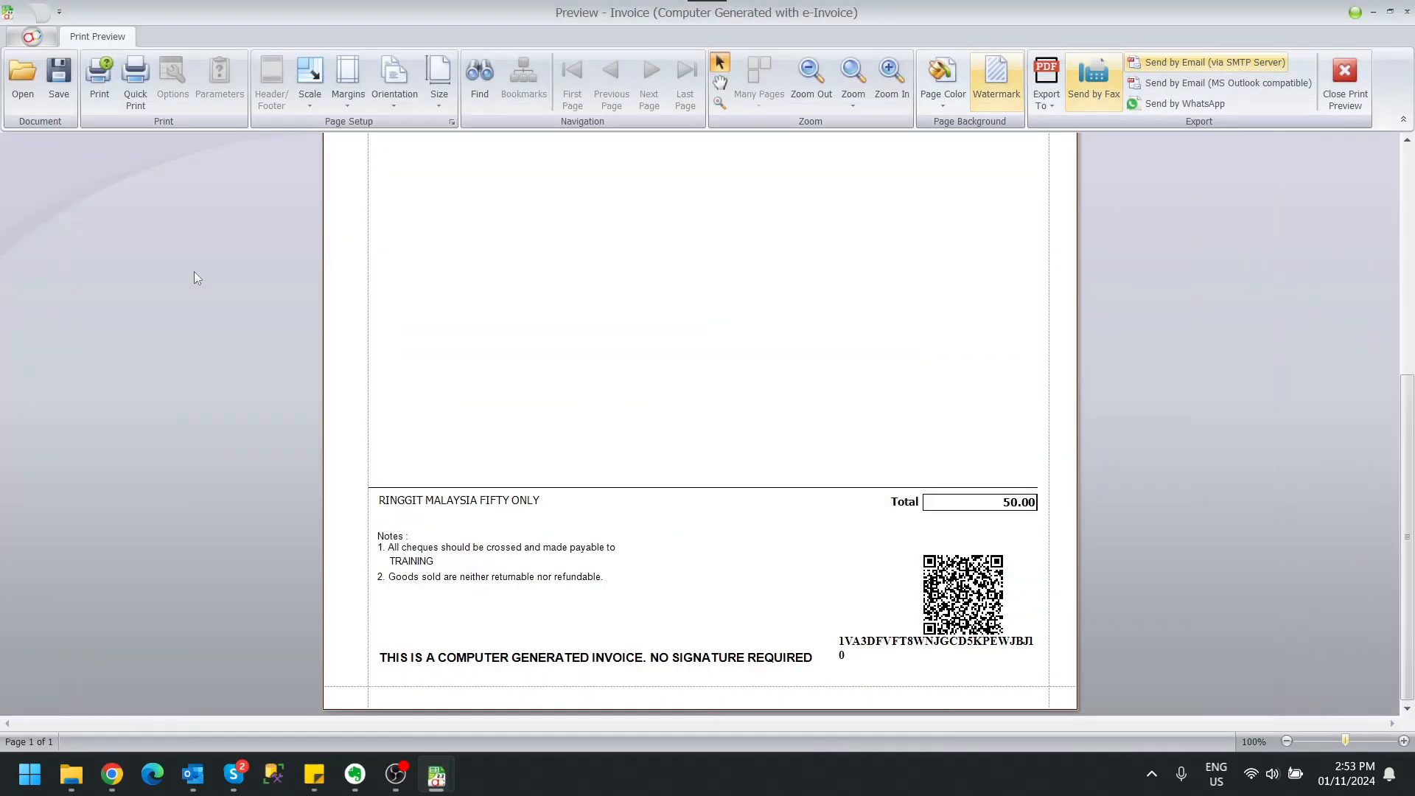
{"action": "left_click", "coordinate": [1344, 81]}
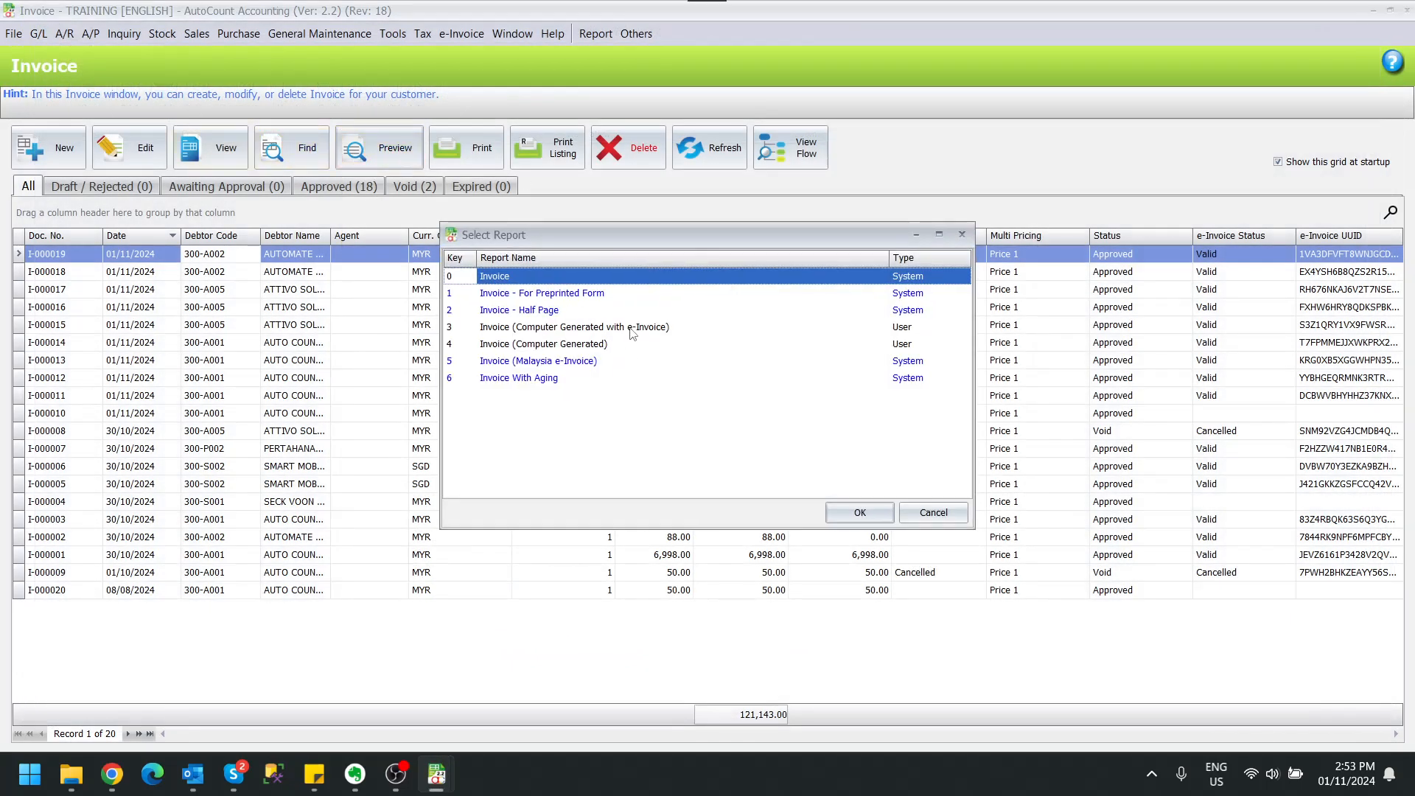
{"action": "double_click", "coordinate": [630, 328]}
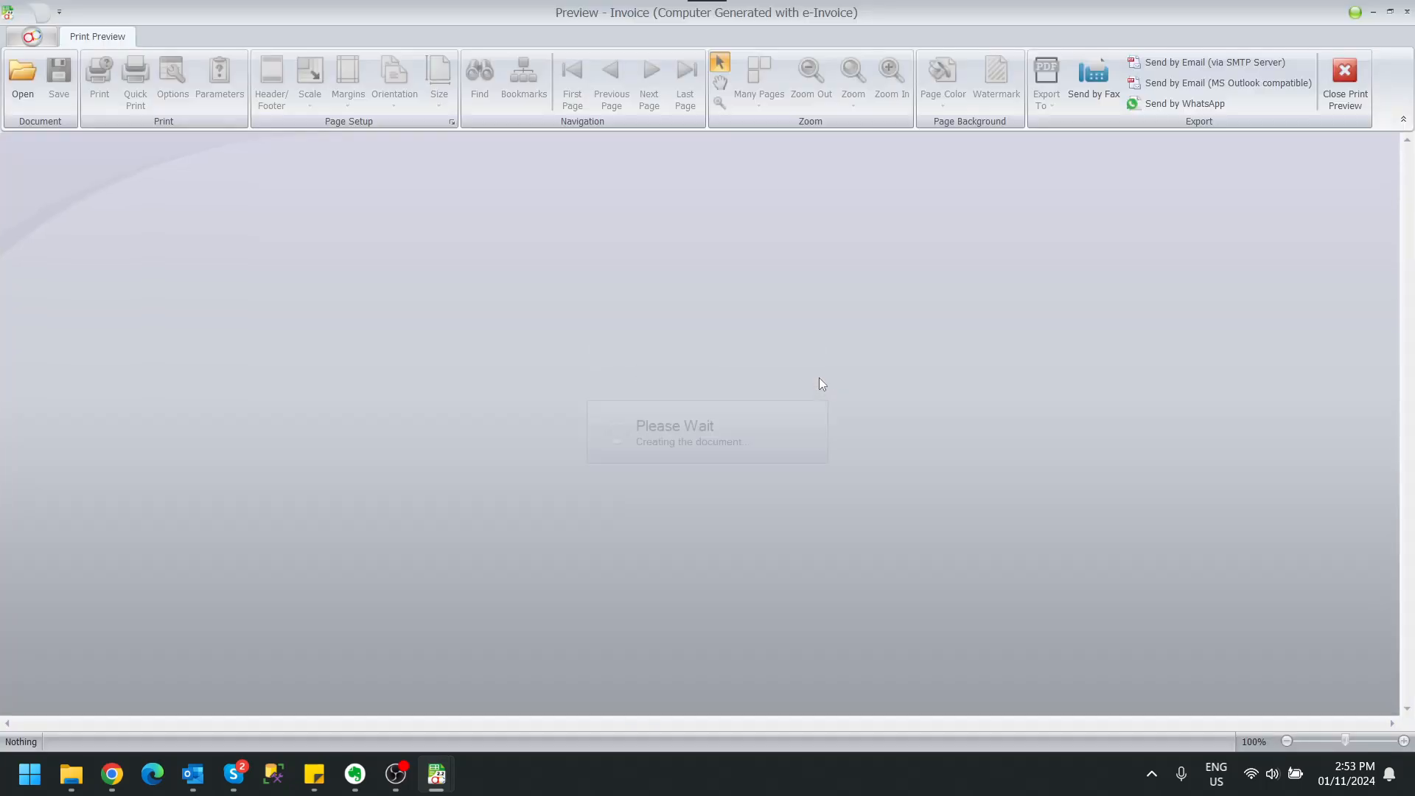
{"action": "scroll", "coordinate": [822, 383], "scroll_direction": "down", "scroll_amount": 5}
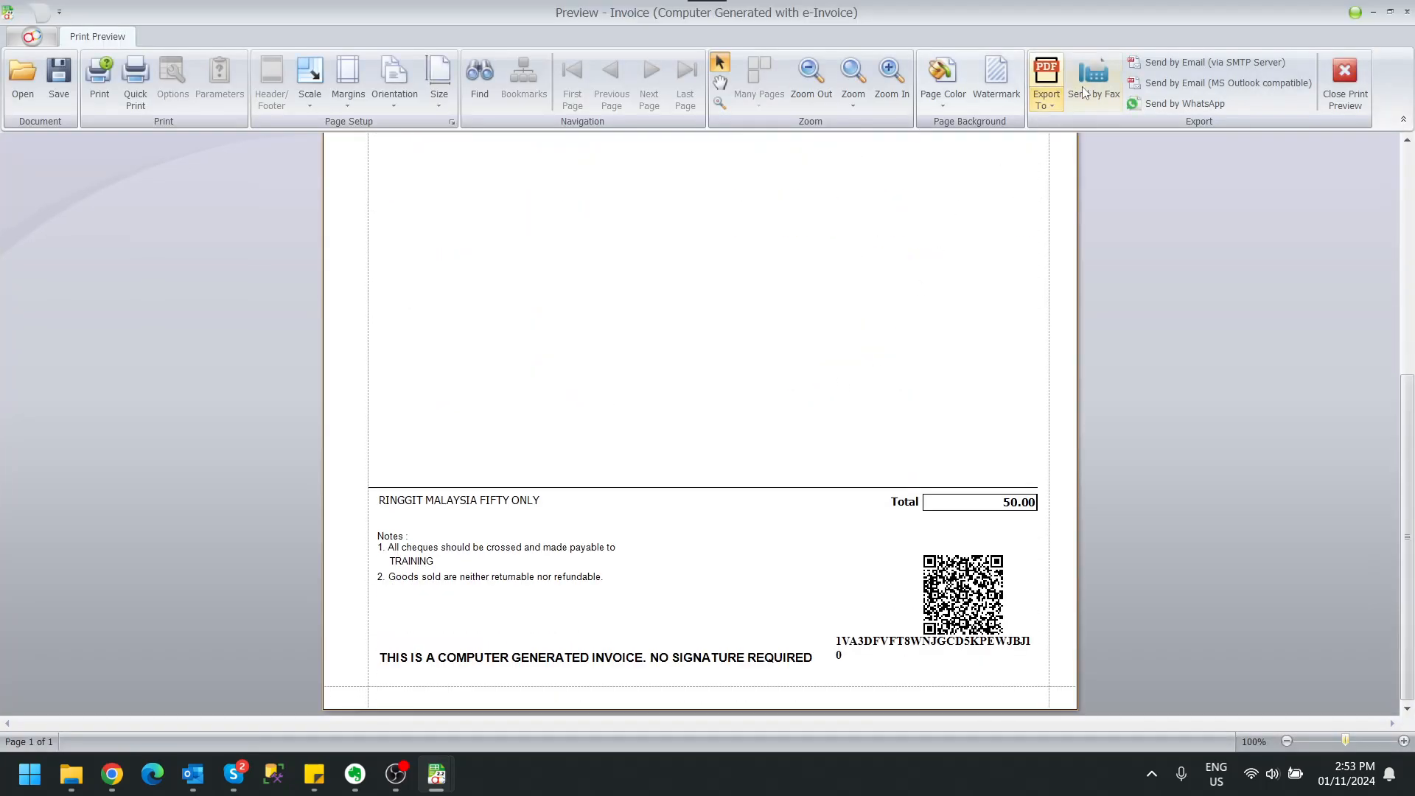
{"action": "left_click", "coordinate": [1344, 81]}
Shift the computer-generated notice slightly left and widen the UUID field by extending its left edge.
{"action": "mouse_move", "coordinate": [435, 778]}
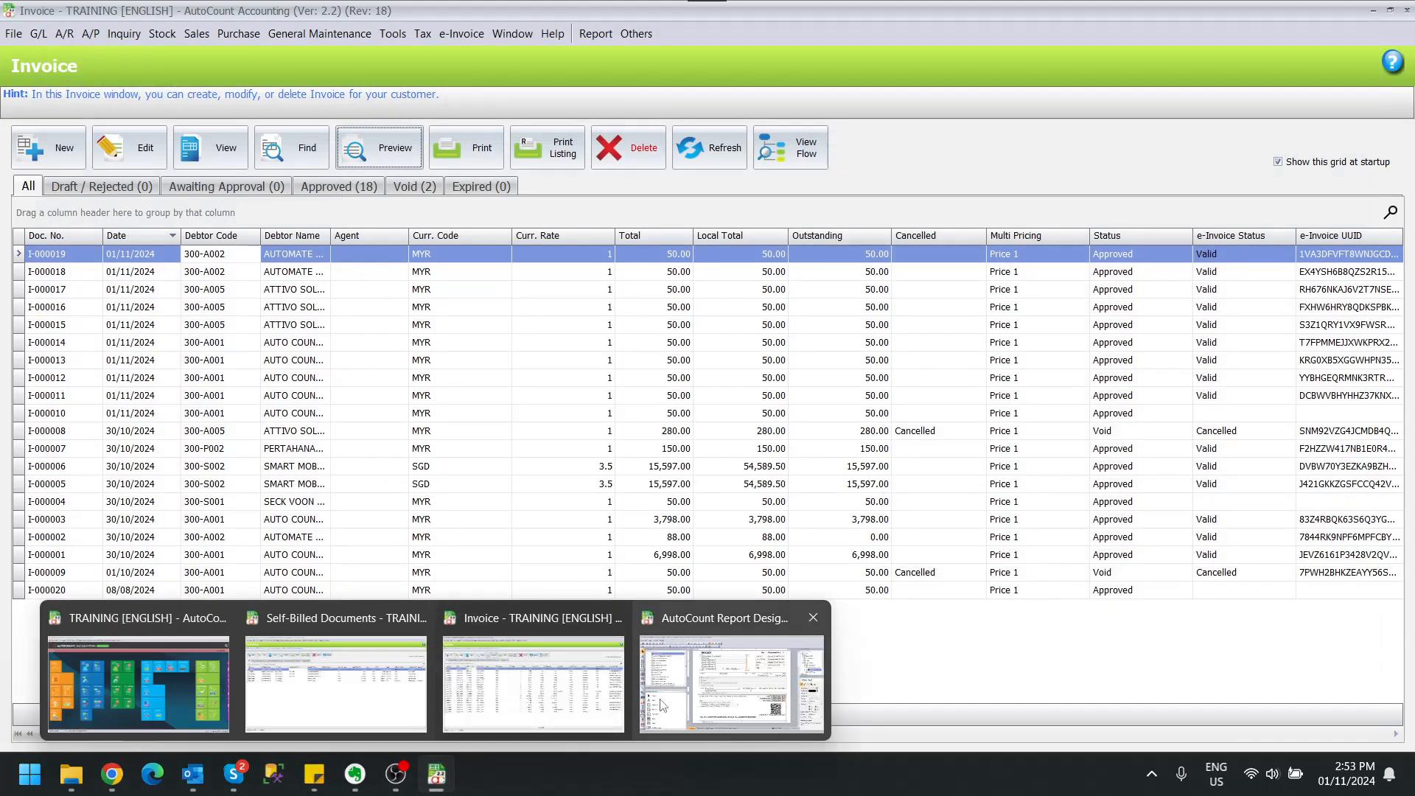
{"action": "left_click", "coordinate": [914, 641]}
{"action": "left_click", "coordinate": [831, 626]}
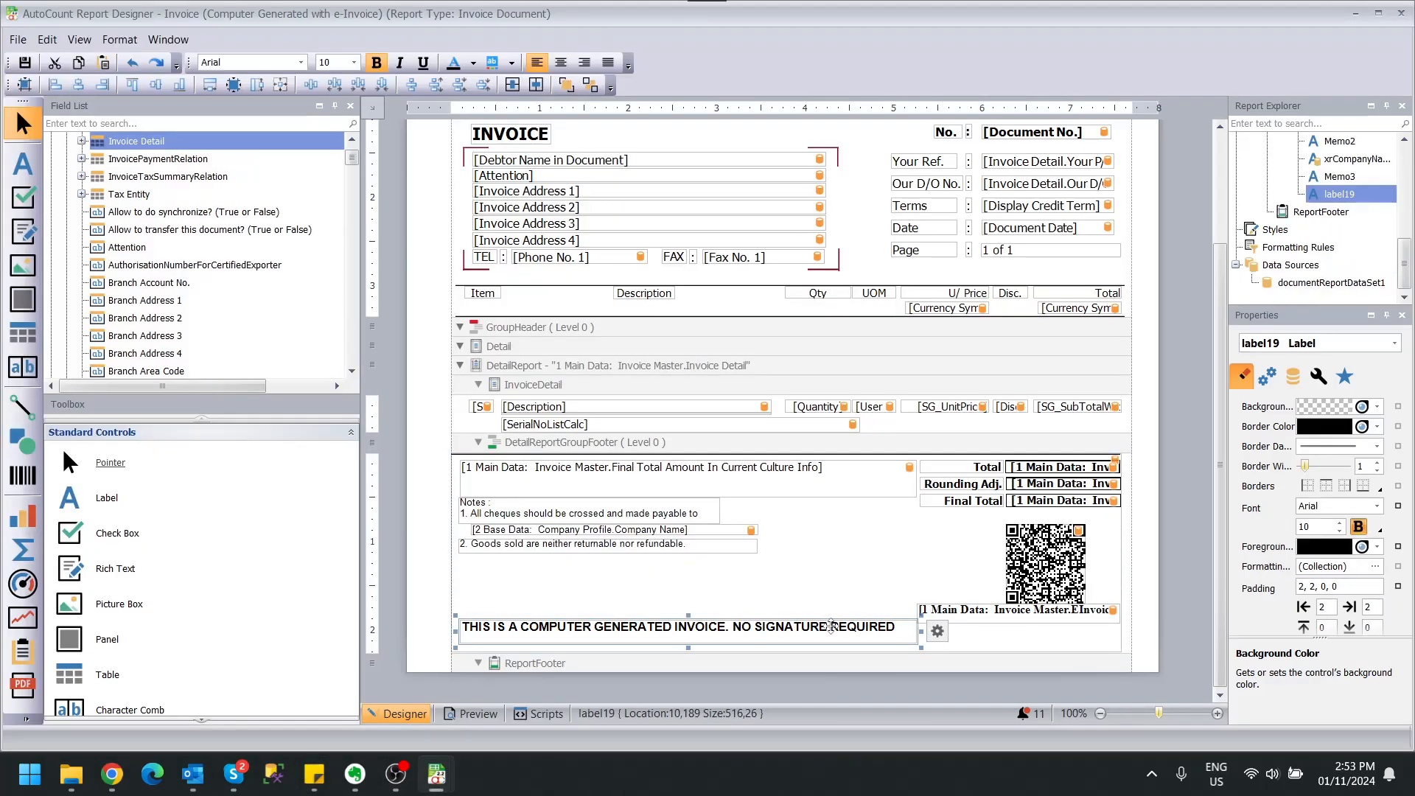
{"action": "left_click_drag", "start_coordinate": [831, 626], "coordinate": [822, 625]}
{"action": "left_click", "coordinate": [912, 610]}
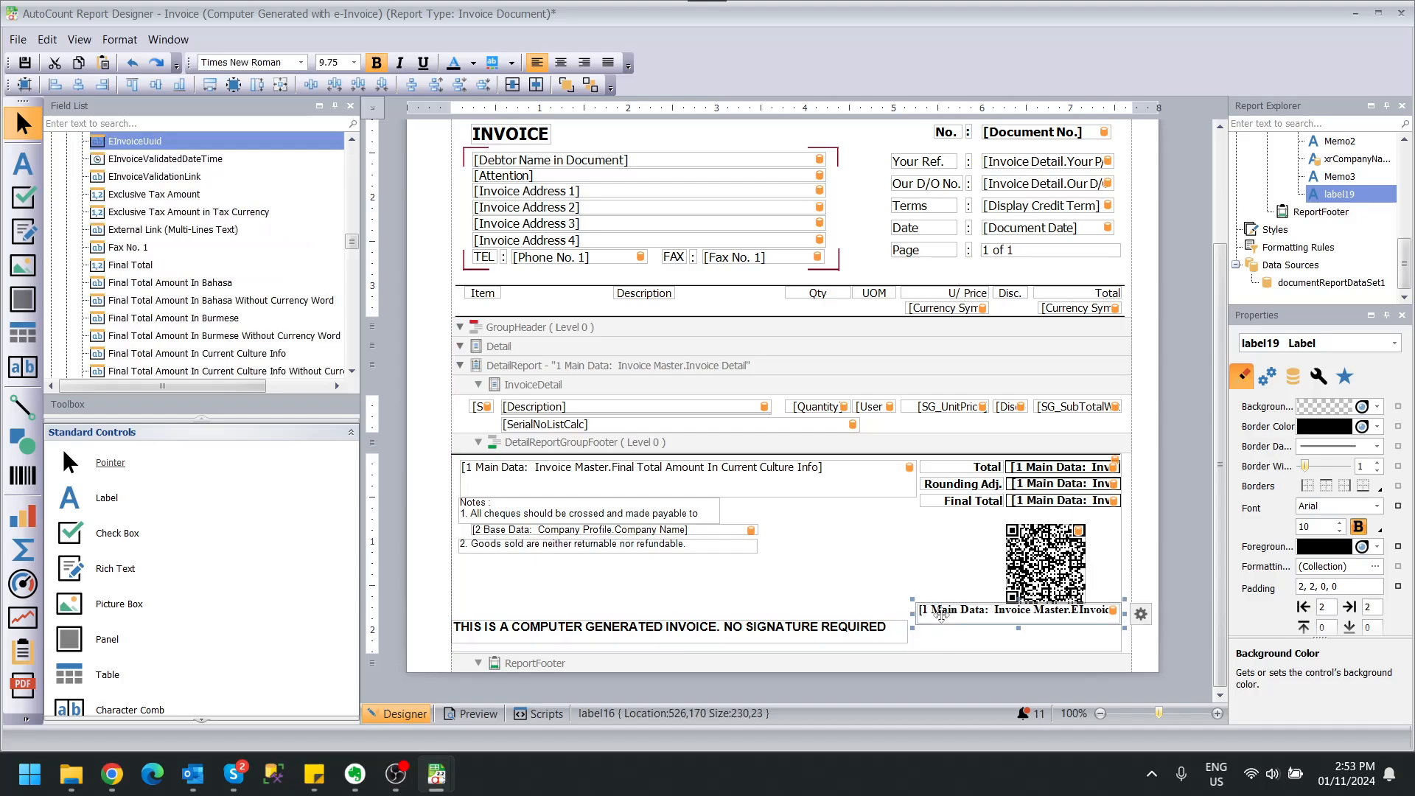
{"action": "left_click_drag", "start_coordinate": [913, 610], "coordinate": [905, 610]}
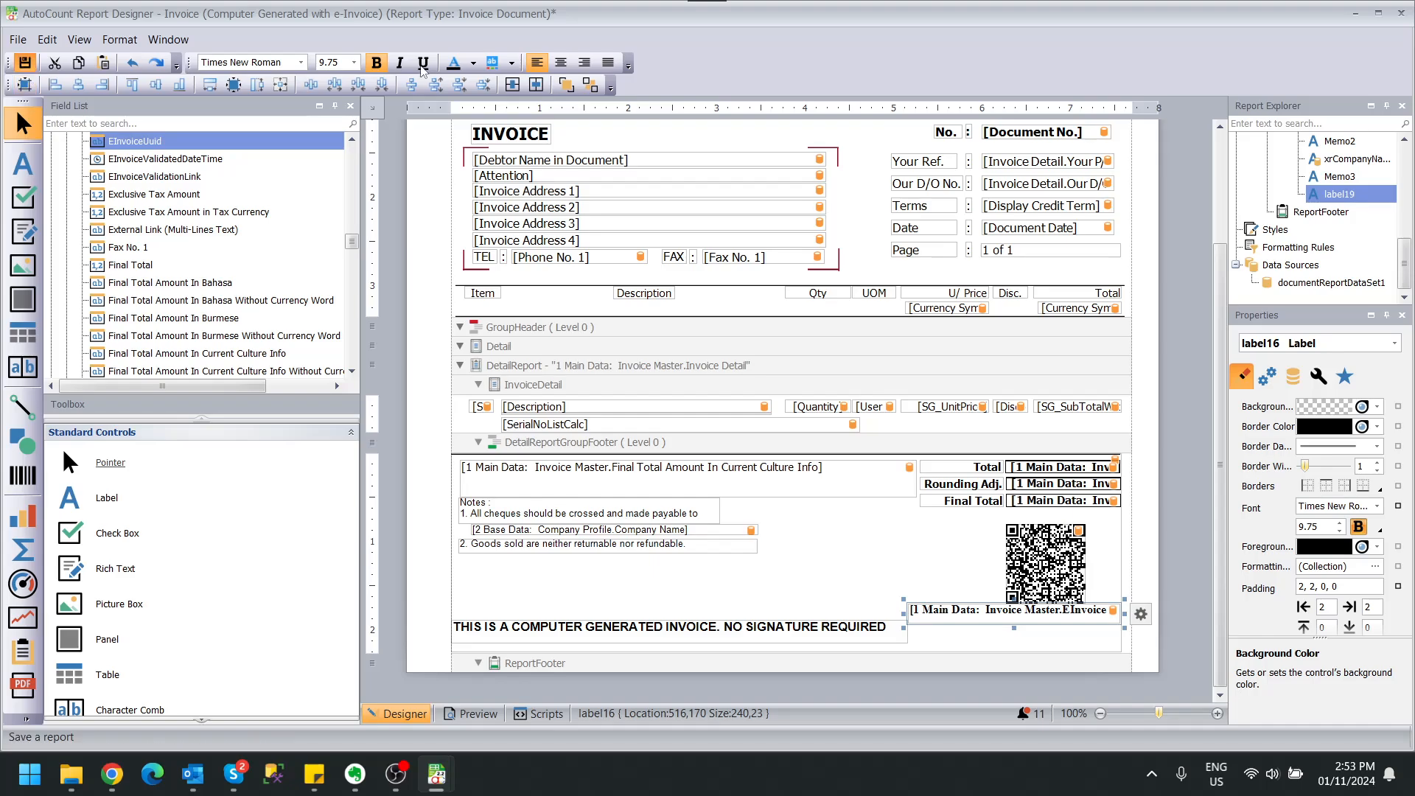
Preview I-000019 with the Computer Generated with e-Invoice report, checking the UUID fits one line, then close it.
{"action": "left_click", "coordinate": [1355, 12]}
{"action": "left_click", "coordinate": [380, 152]}
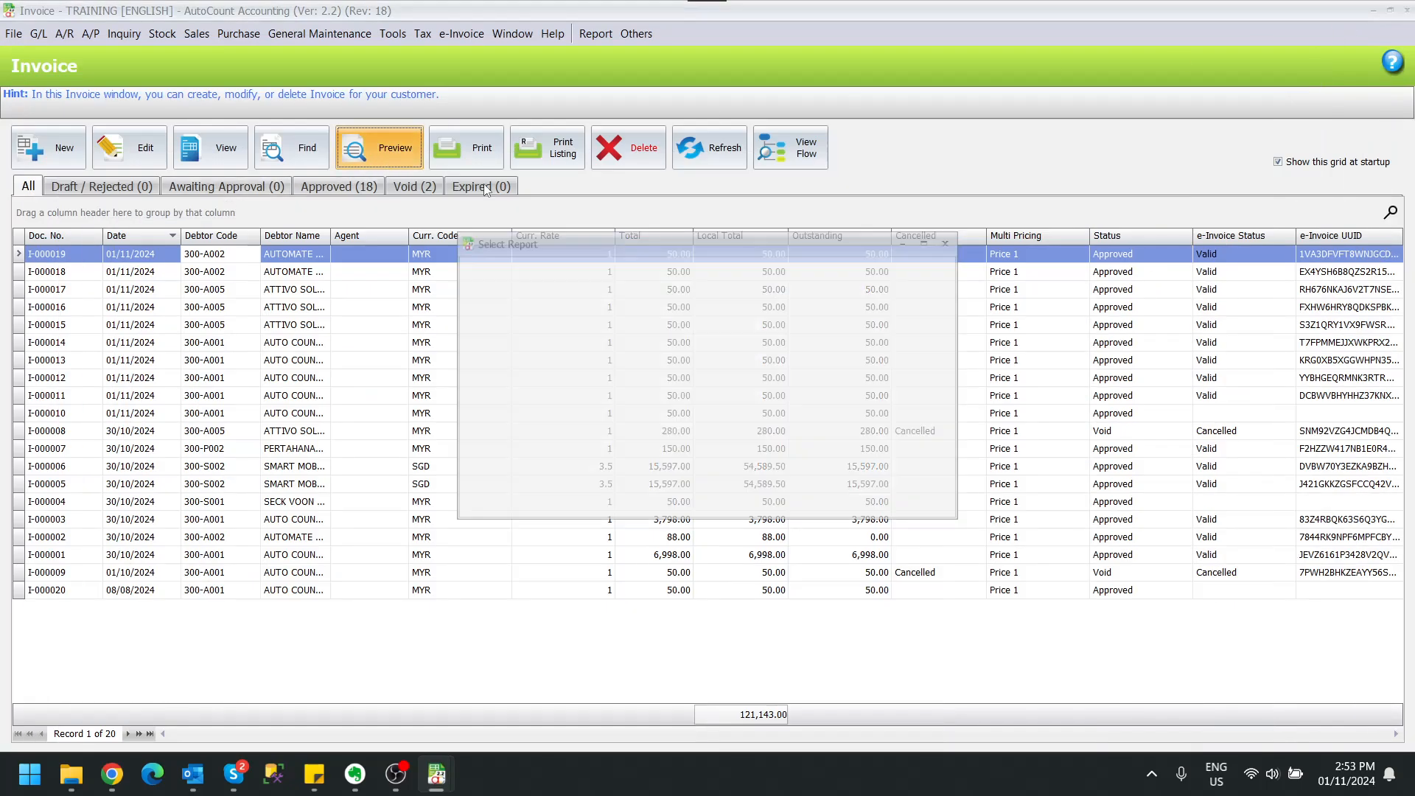
{"action": "double_click", "coordinate": [671, 329]}
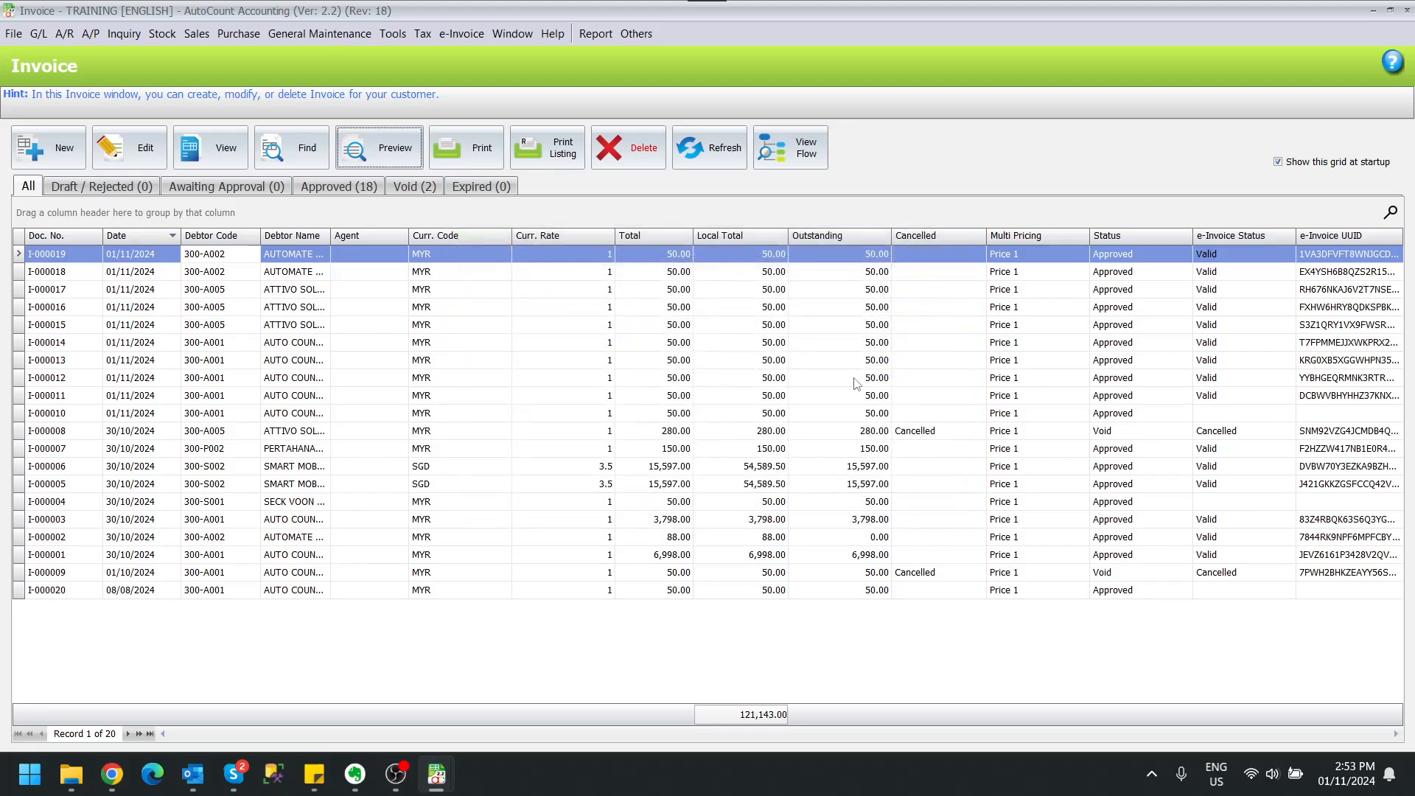
{"action": "scroll", "coordinate": [853, 379], "scroll_direction": "down", "scroll_amount": 5}
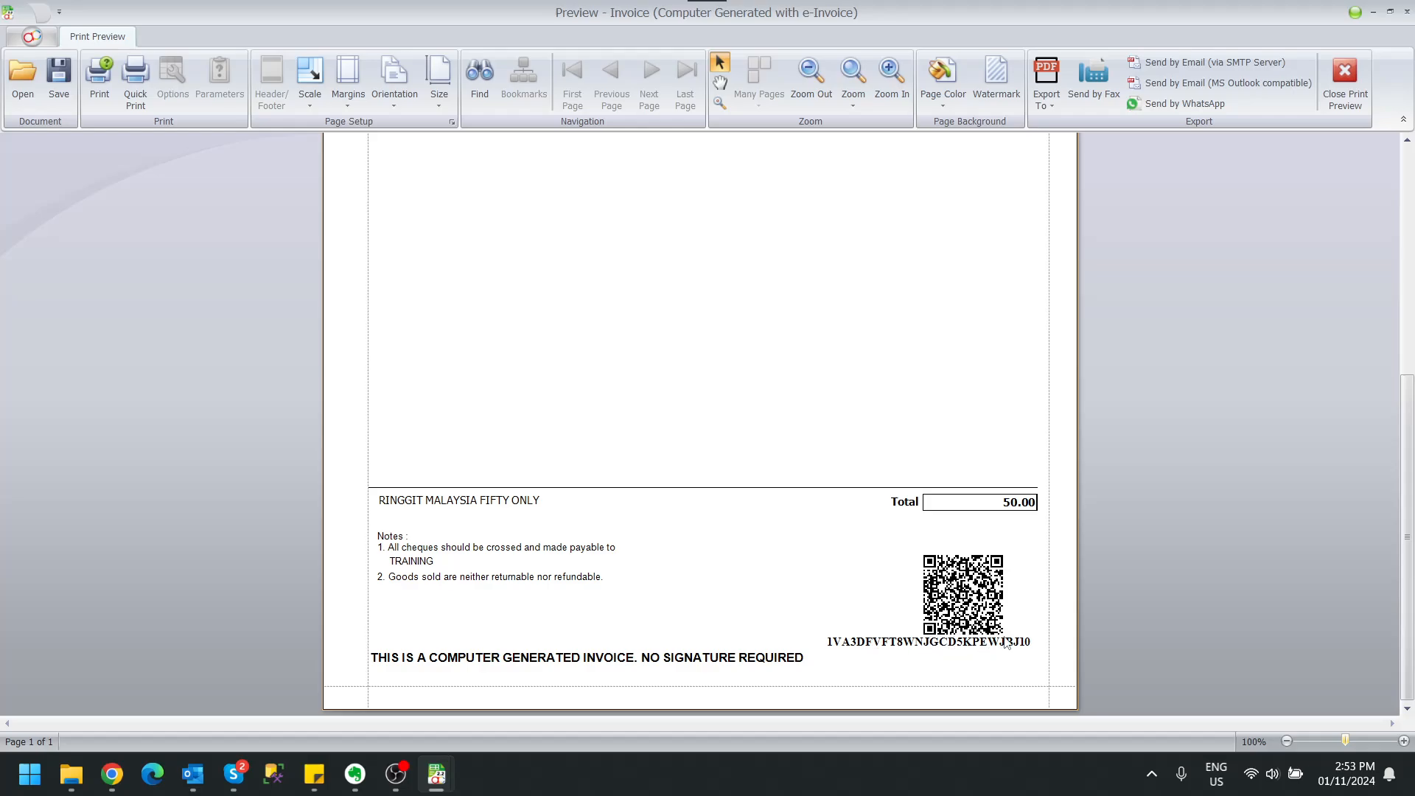
{"action": "left_click", "coordinate": [1345, 108]}
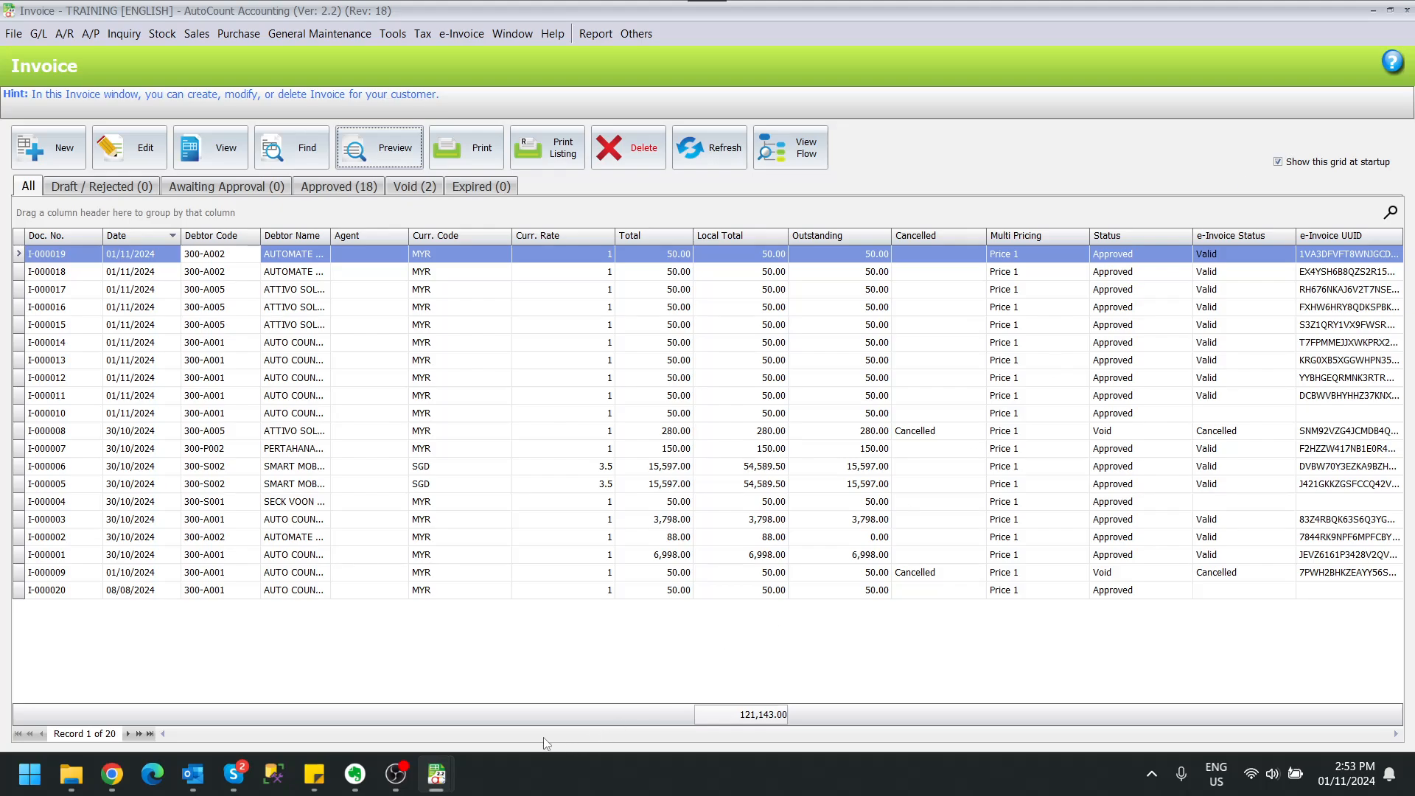
Inspect the EInvoiceValidationLink and other EInvoice fields in the Field List, then select the footer panel.
{"action": "mouse_move", "coordinate": [436, 774]}
{"action": "left_click", "coordinate": [709, 712]}
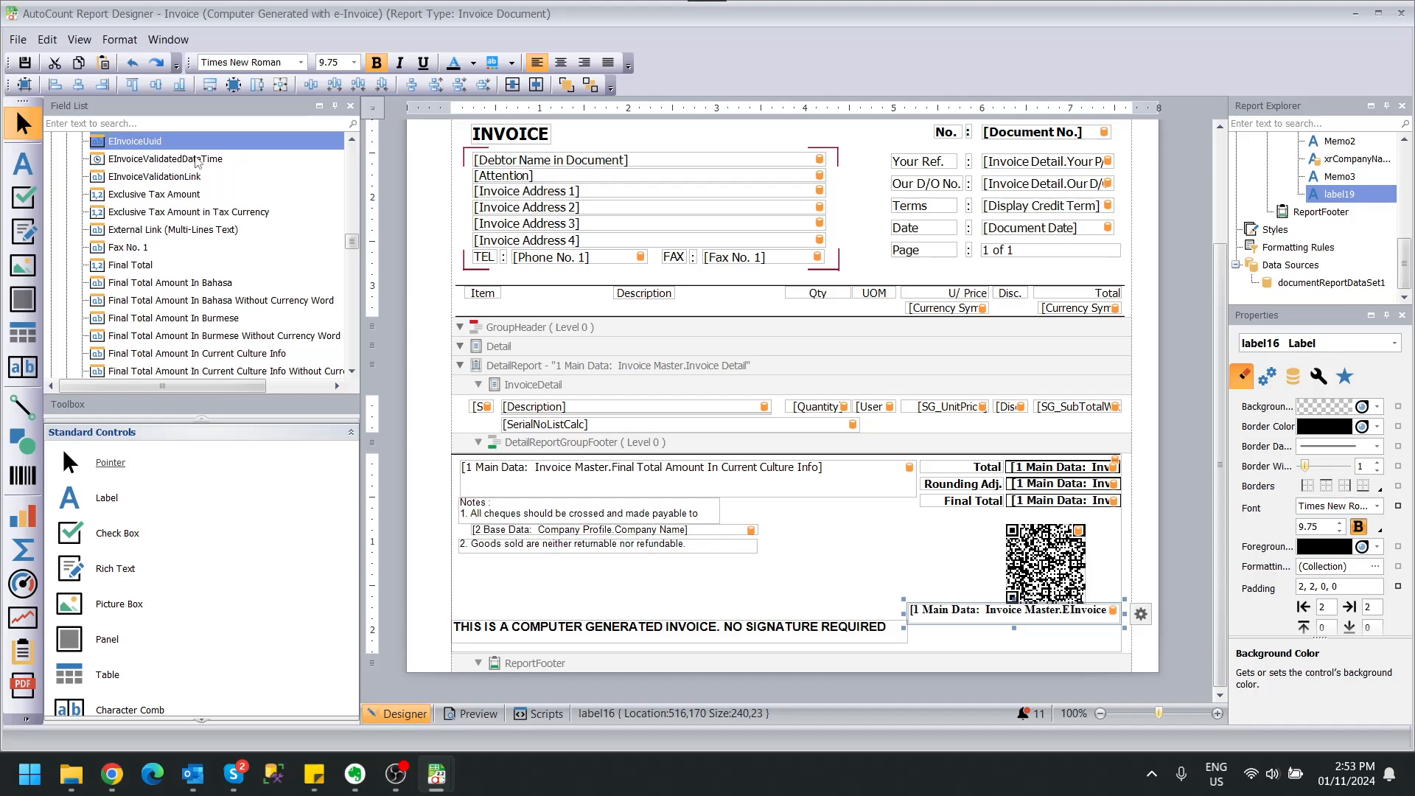
{"action": "left_click", "coordinate": [188, 177]}
{"action": "scroll", "coordinate": [189, 178], "scroll_direction": "up", "scroll_amount": 2}
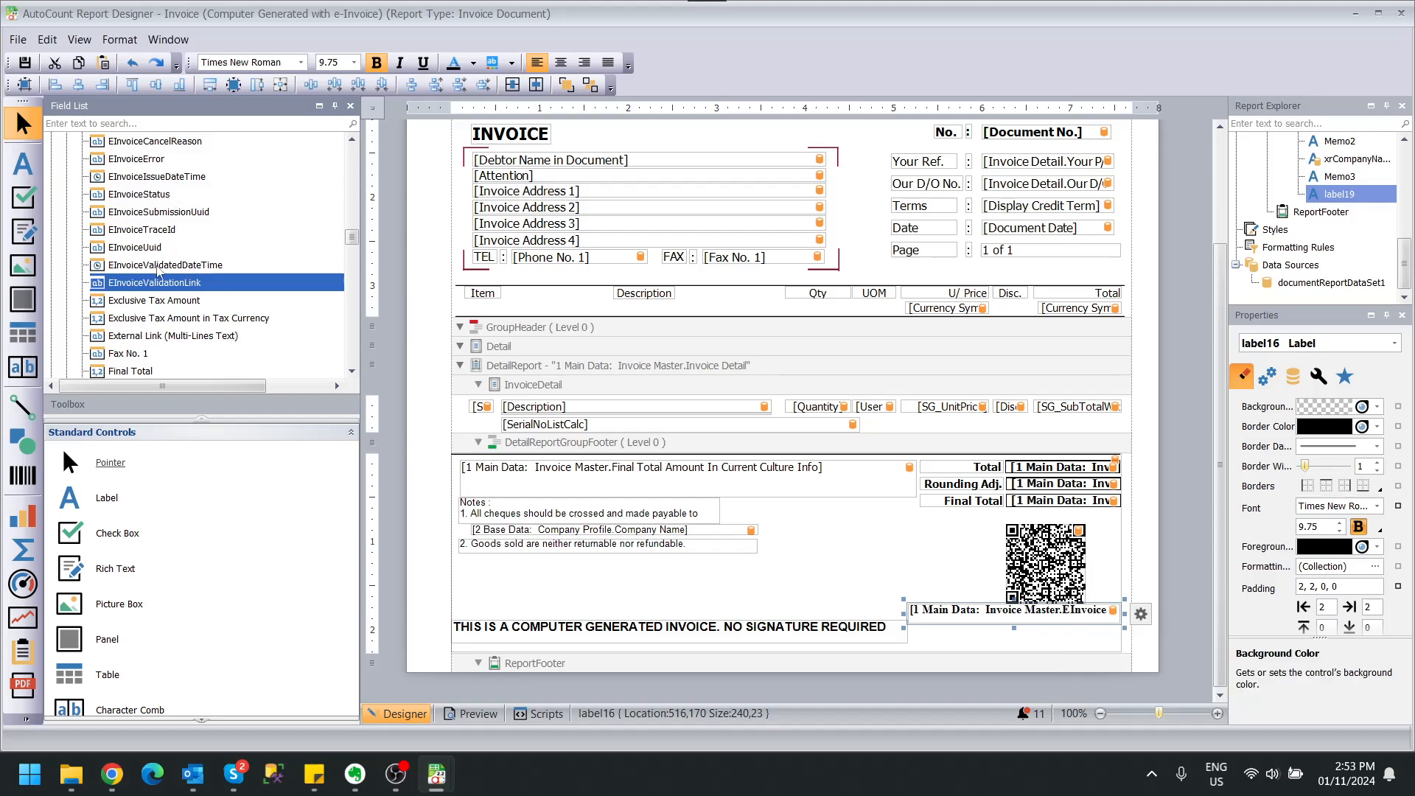
{"action": "scroll", "coordinate": [218, 258], "scroll_direction": "up", "scroll_amount": 3}
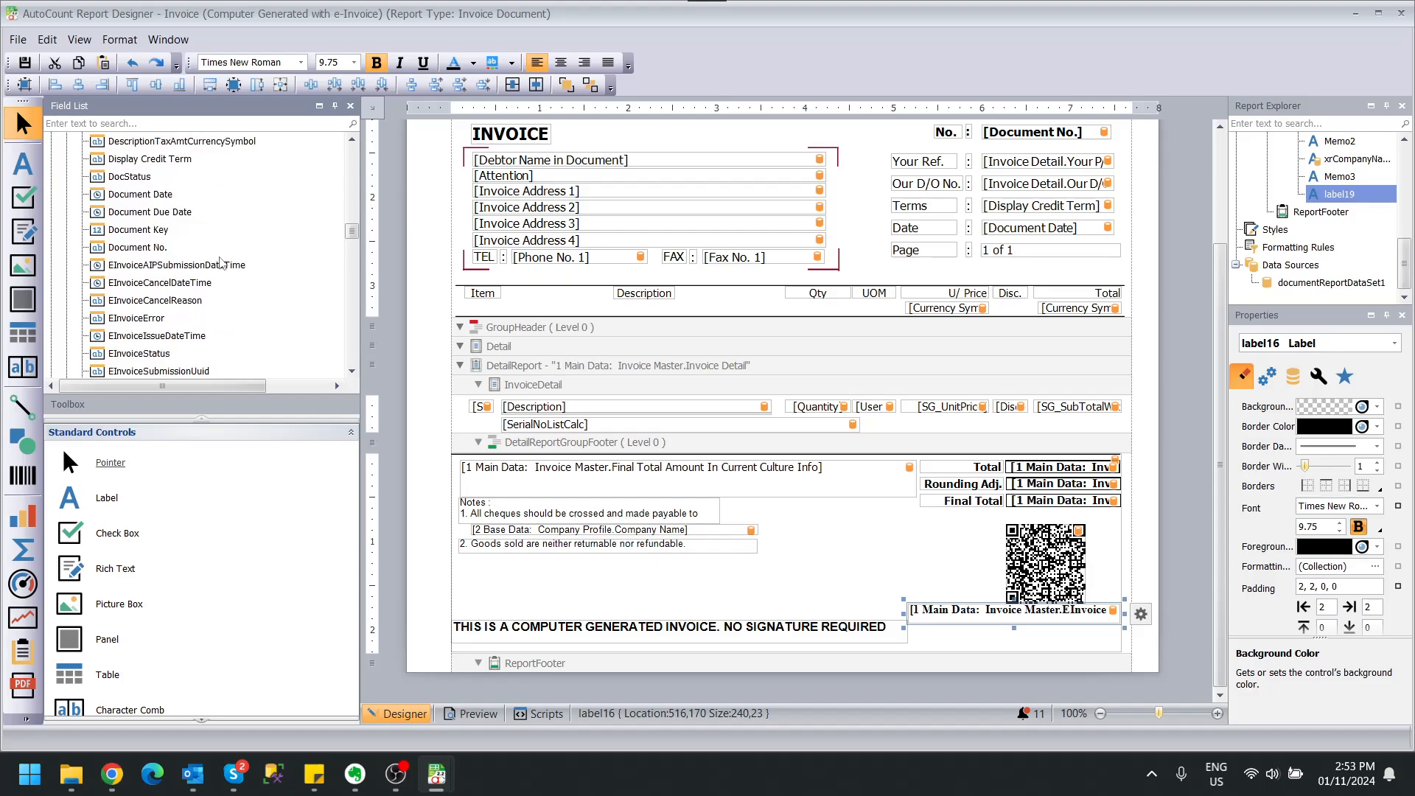
{"action": "left_click", "coordinate": [855, 574]}
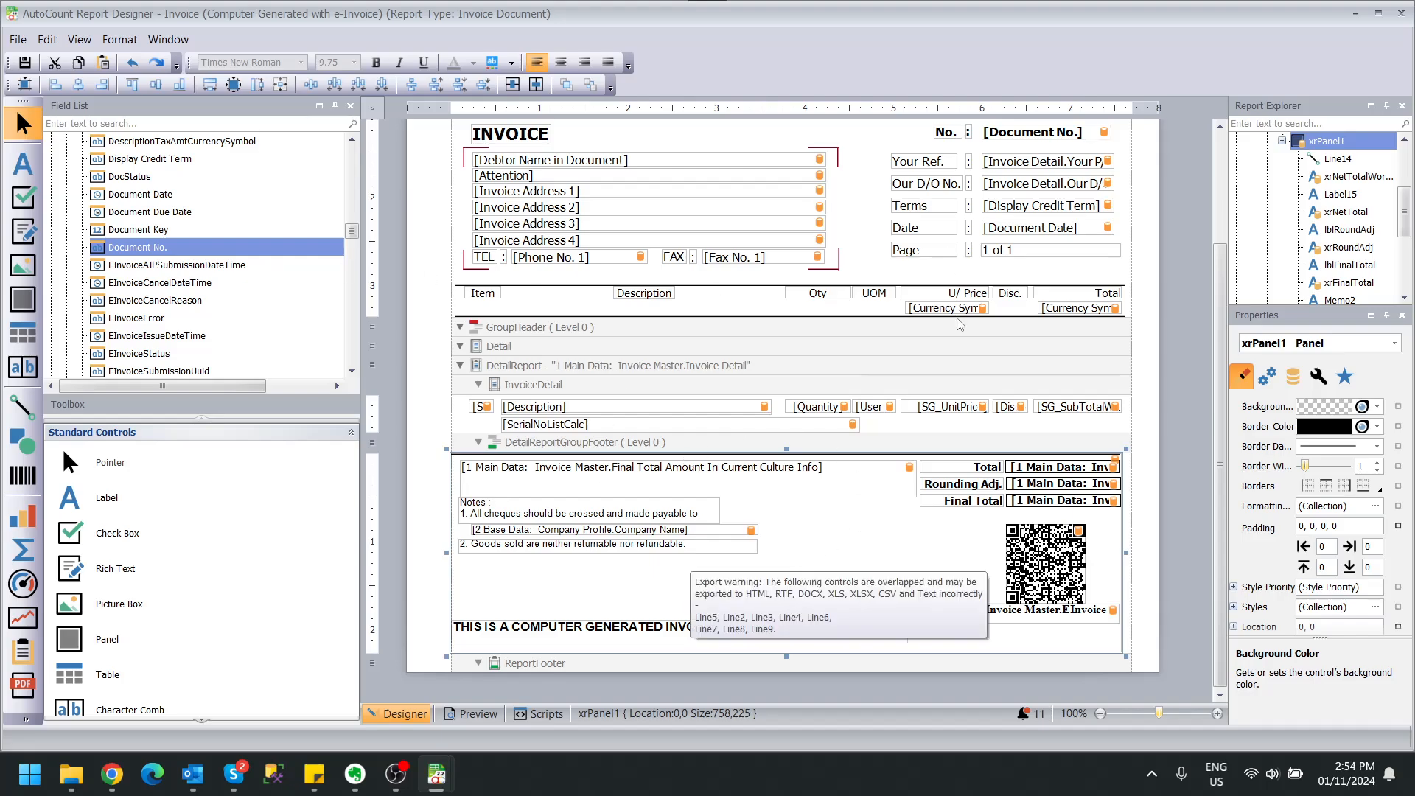
Preview I-000019 with the Computer Generated with e-Invoice report and follow its QR code to MyInvois.
{"action": "left_click", "coordinate": [1401, 14]}
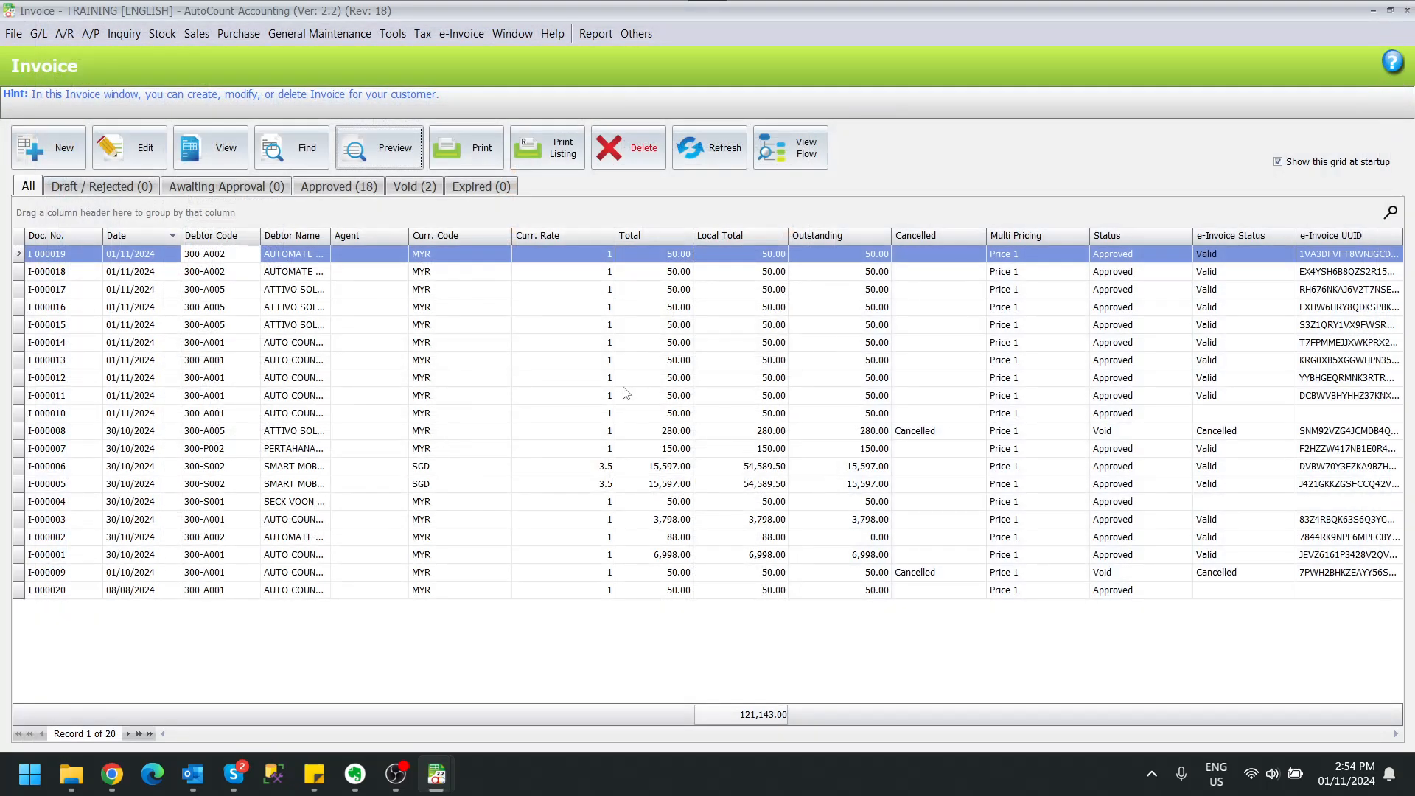
{"action": "left_click", "coordinate": [401, 151]}
{"action": "left_click", "coordinate": [605, 328]}
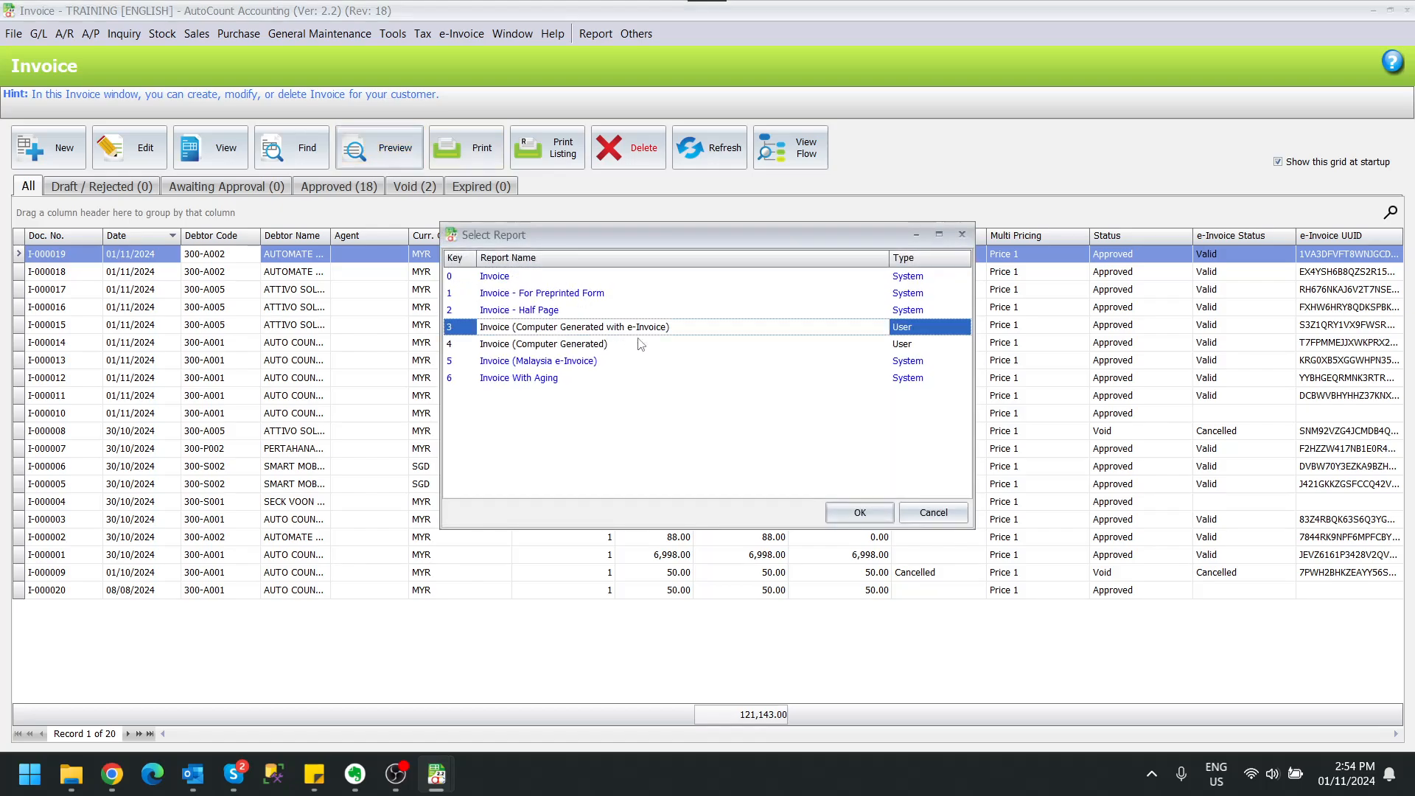
{"action": "left_click", "coordinate": [857, 511]}
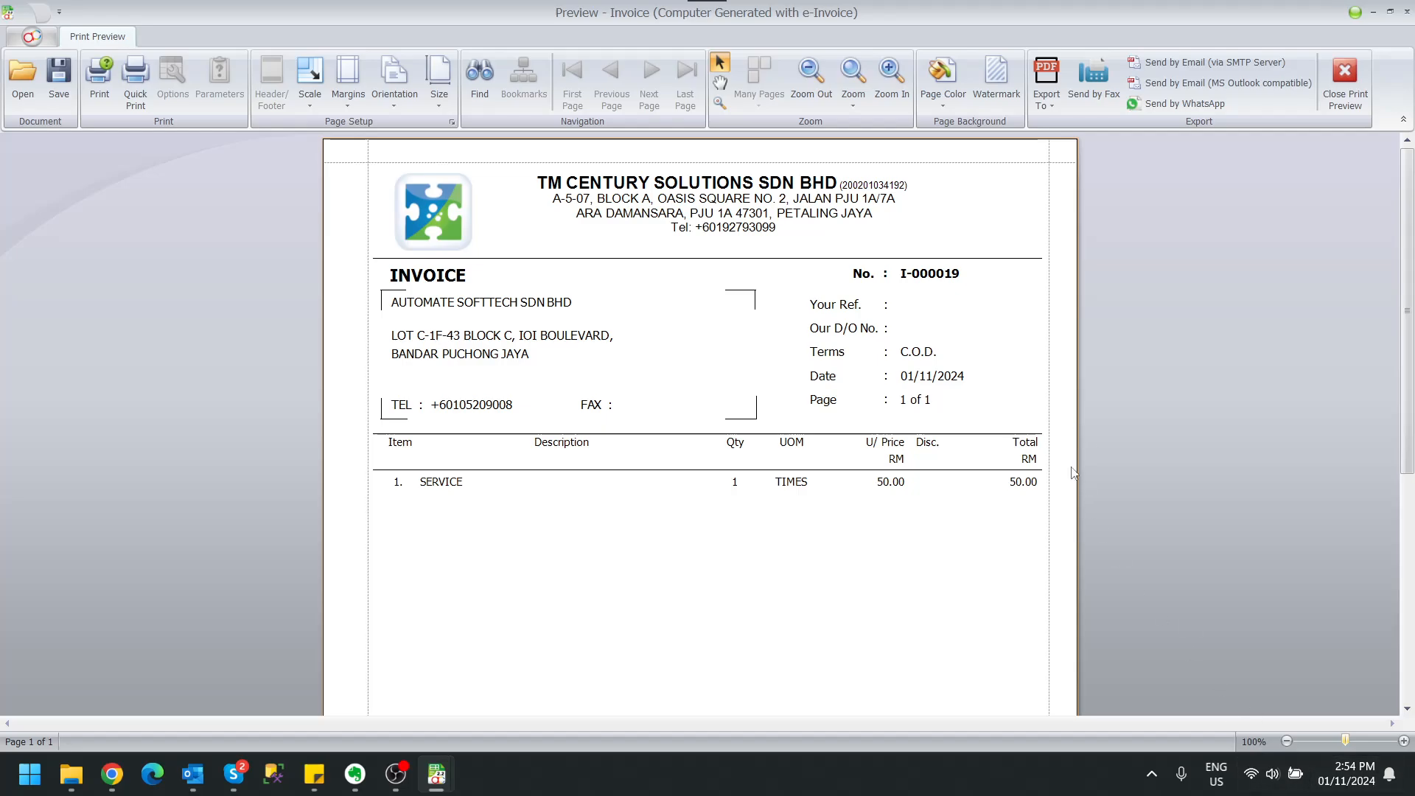
{"action": "scroll", "coordinate": [1072, 473], "scroll_direction": "down", "scroll_amount": 5}
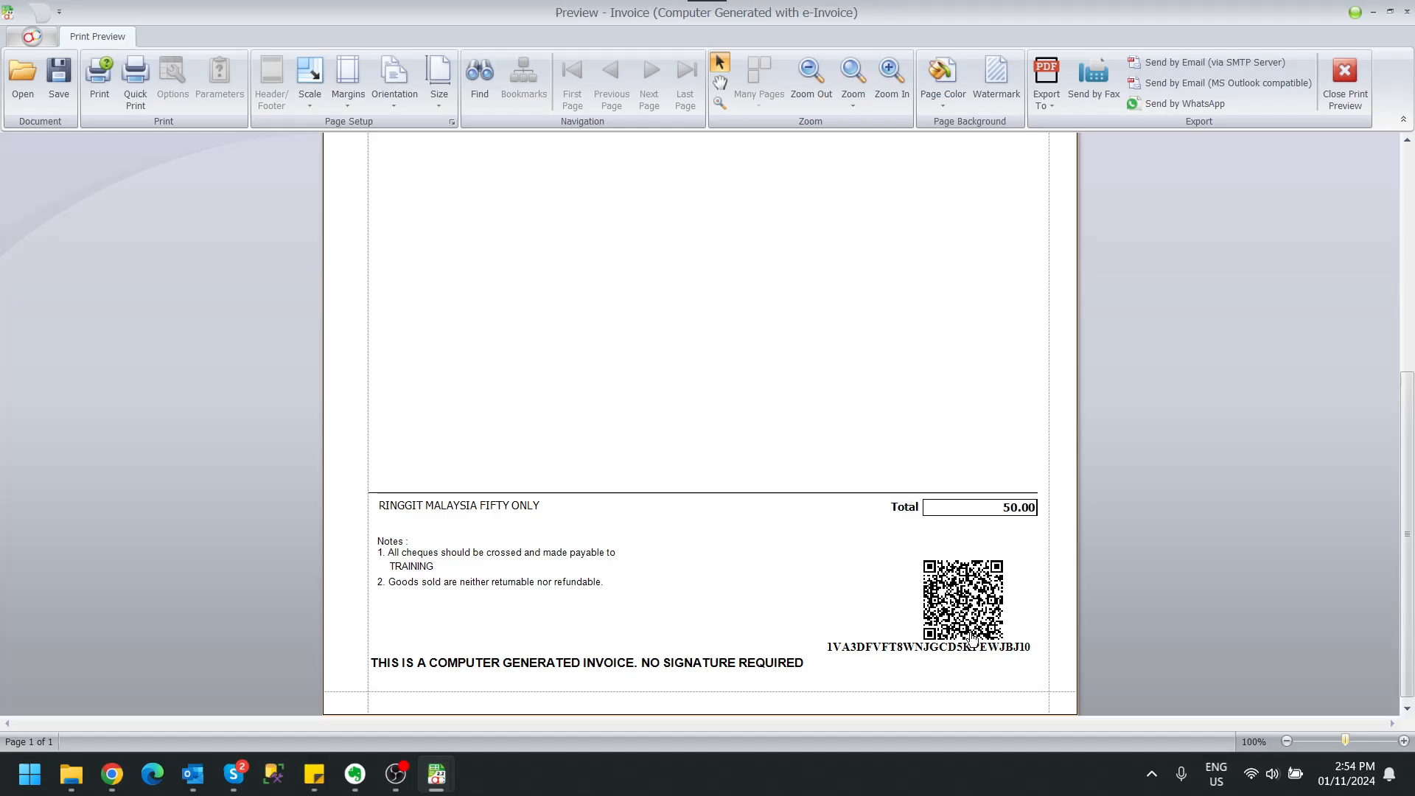
{"action": "left_click", "coordinate": [964, 608]}
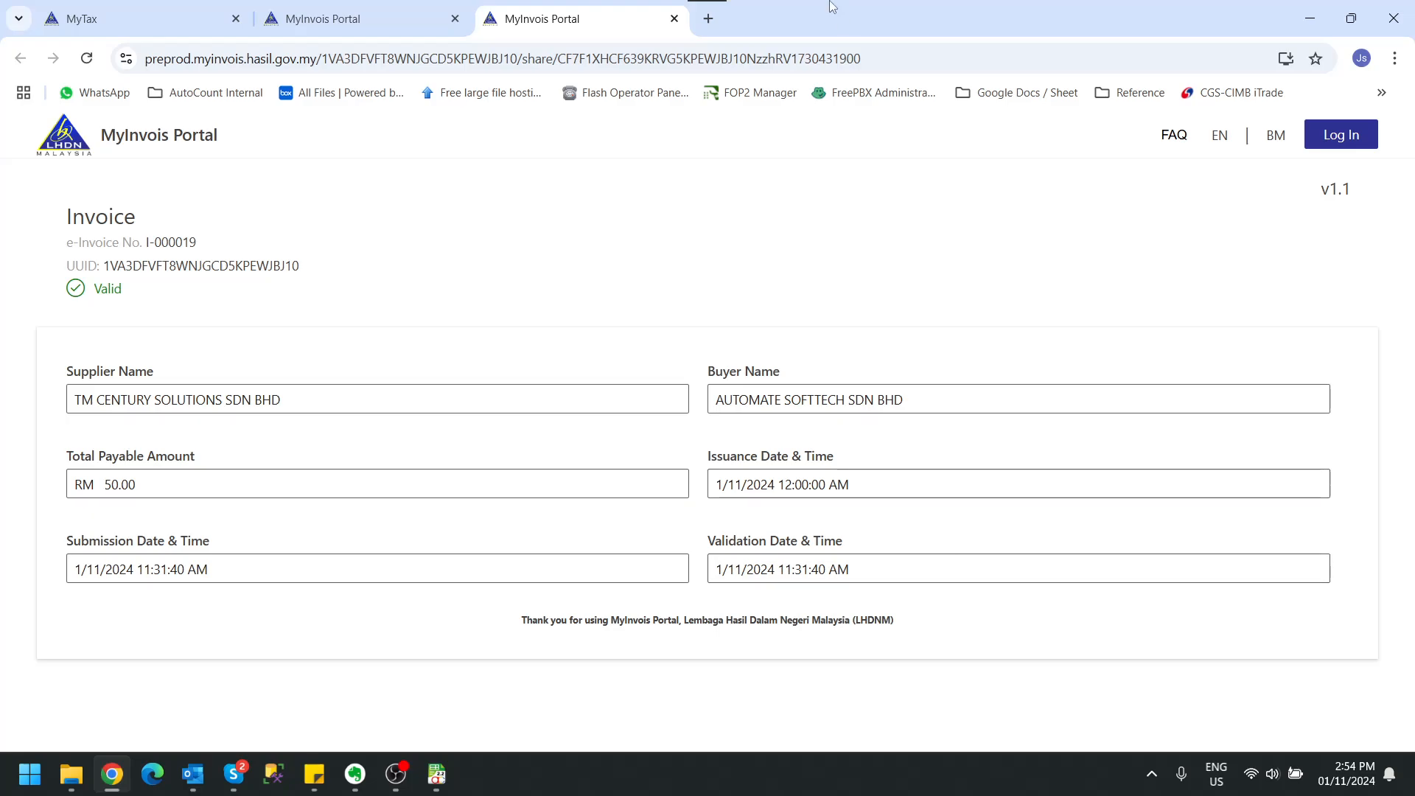
Close the MyInvois page showing I-000019 as Valid, then close the invoice print preview.
{"action": "left_click", "coordinate": [673, 18]}
{"action": "left_click", "coordinate": [1319, 9]}
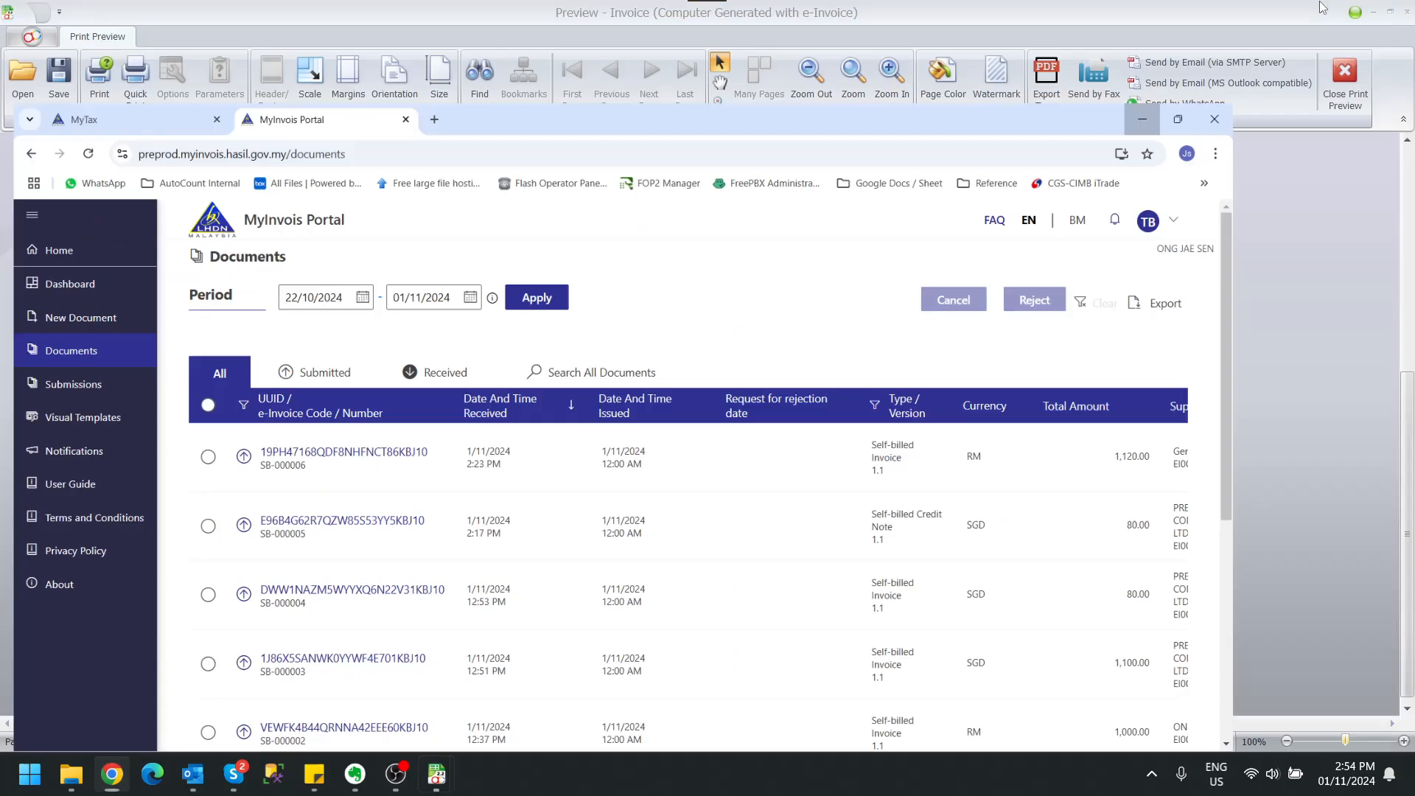
{"action": "scroll", "coordinate": [972, 536], "scroll_direction": "up", "scroll_amount": 6}
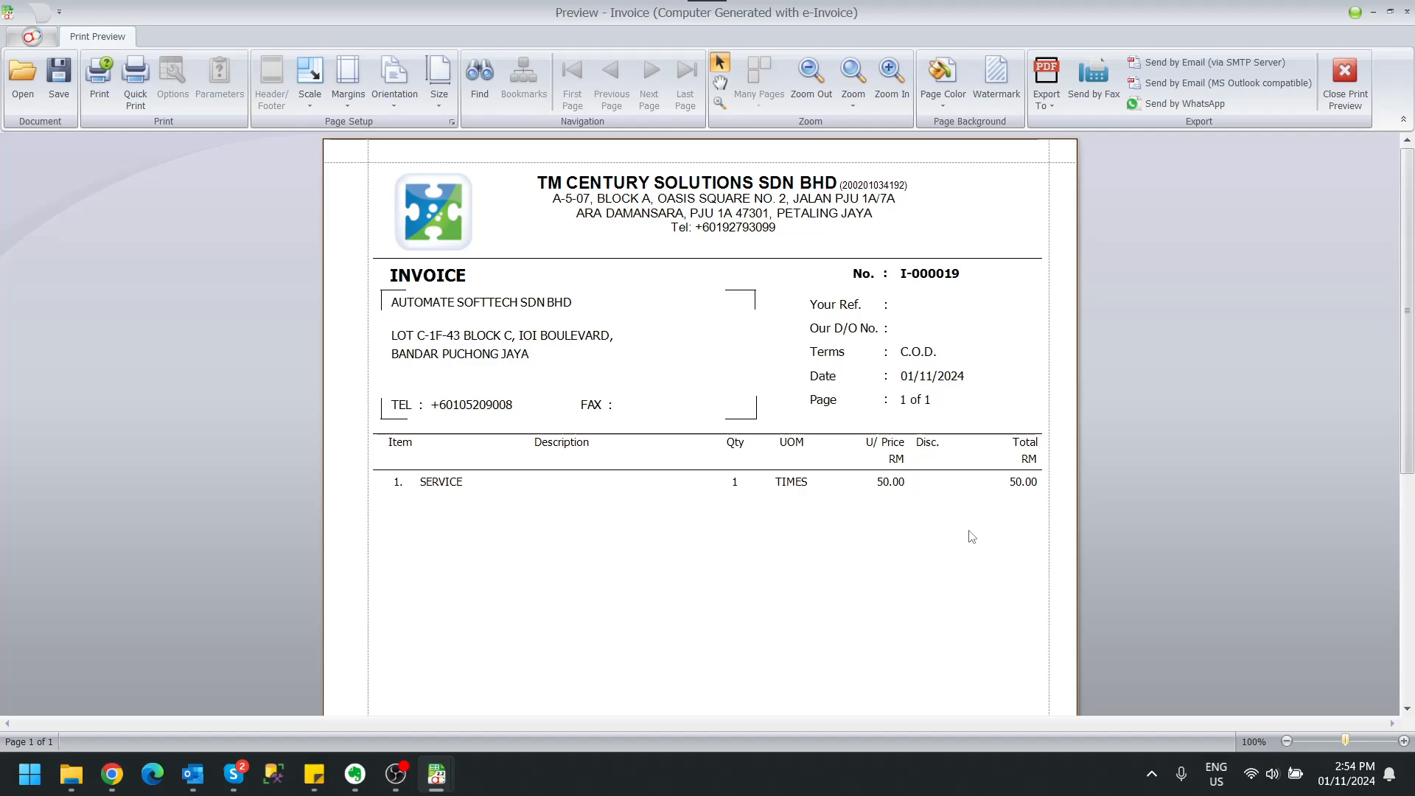
{"action": "left_click", "coordinate": [1345, 81]}
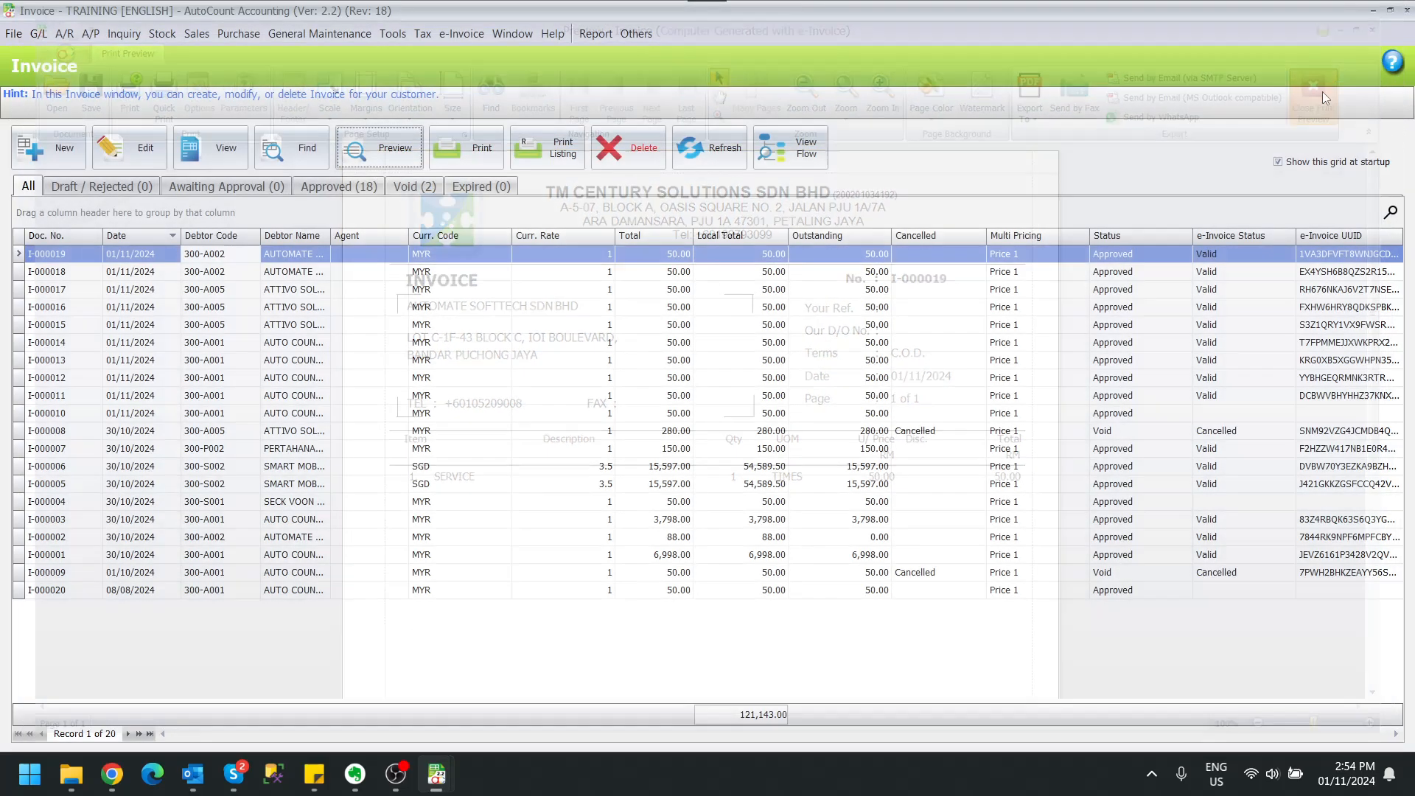